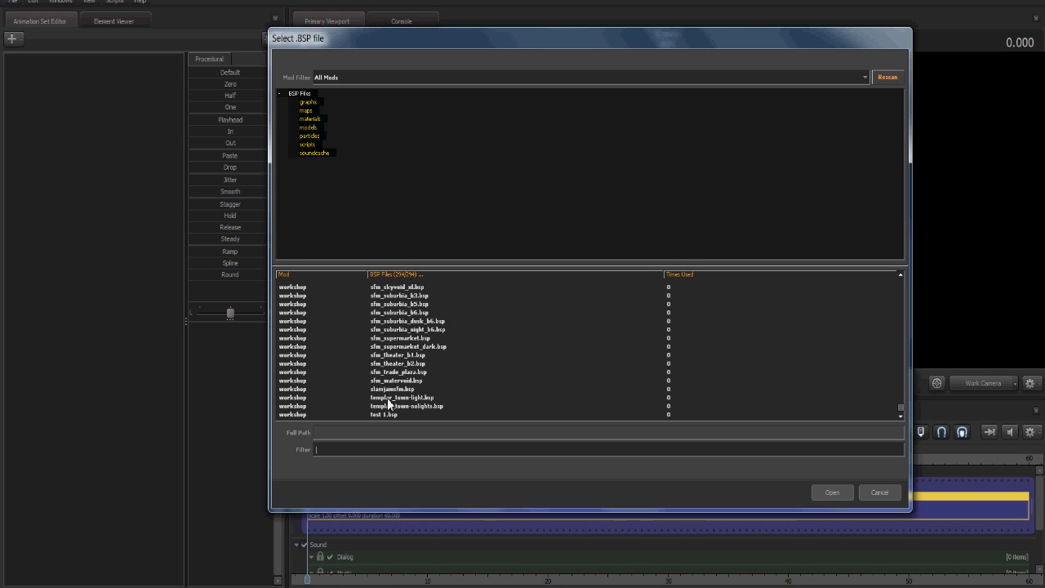
Step: Find the workshop map sfm_suburbia_b3.bsp among the BSP files and load it into the session
scroll(397, 397, down, 1)
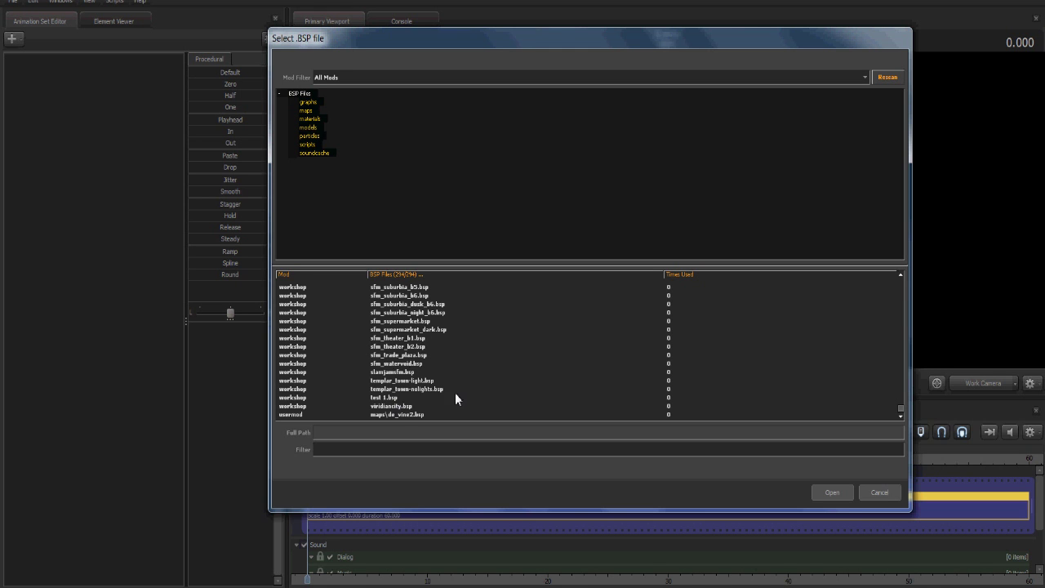
scroll(476, 366, up, 6)
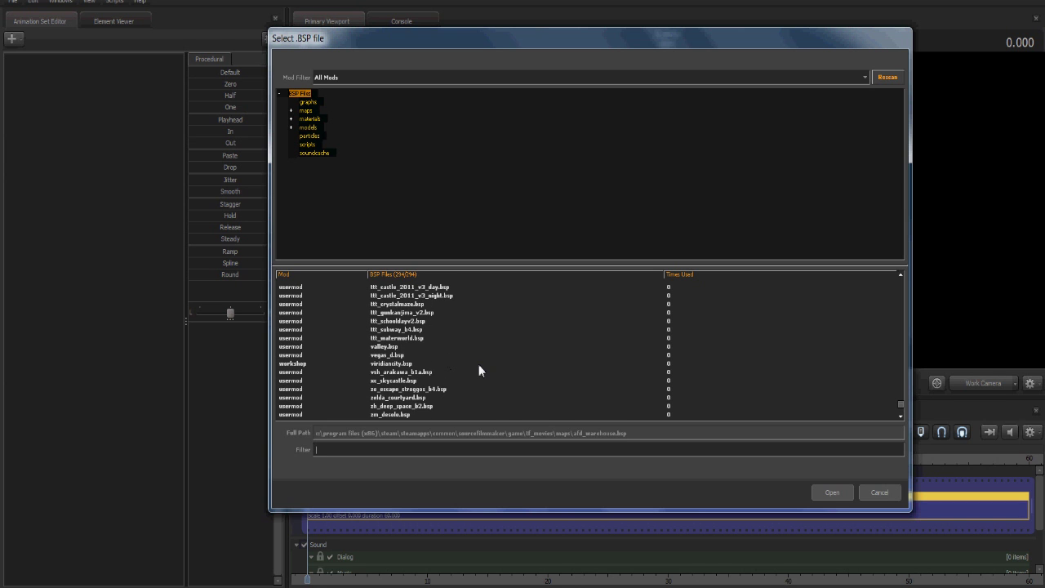
scroll(542, 320, up, 10)
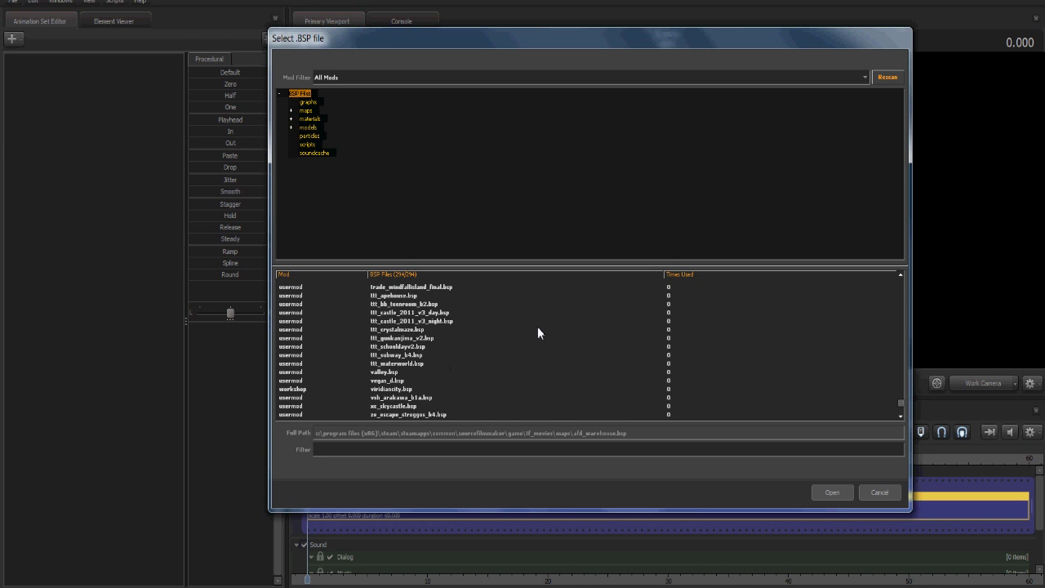
scroll(531, 330, down, 10)
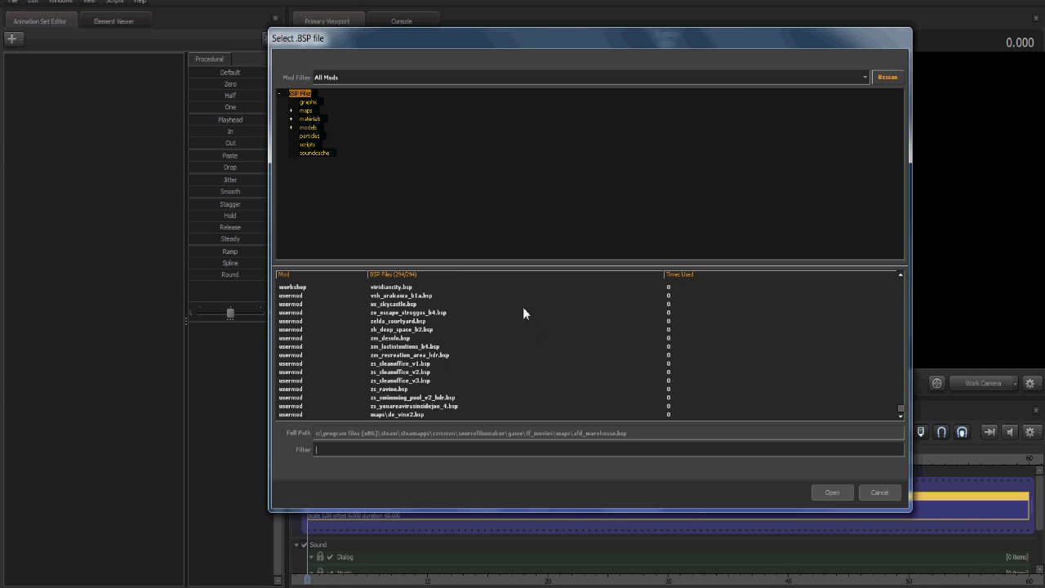
scroll(543, 395, up, 5)
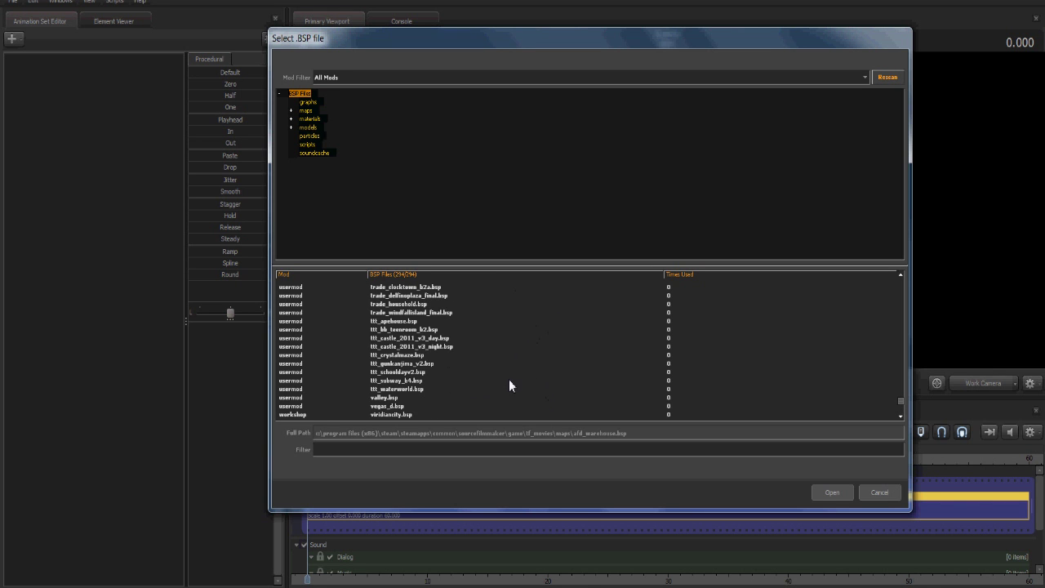
scroll(509, 380, up, 1)
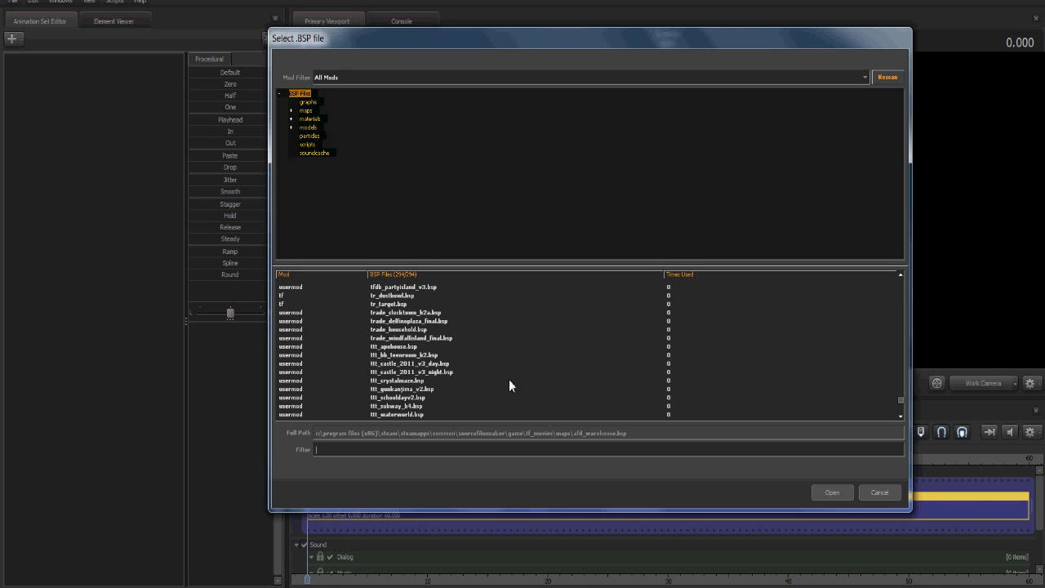
scroll(490, 384, up, 1)
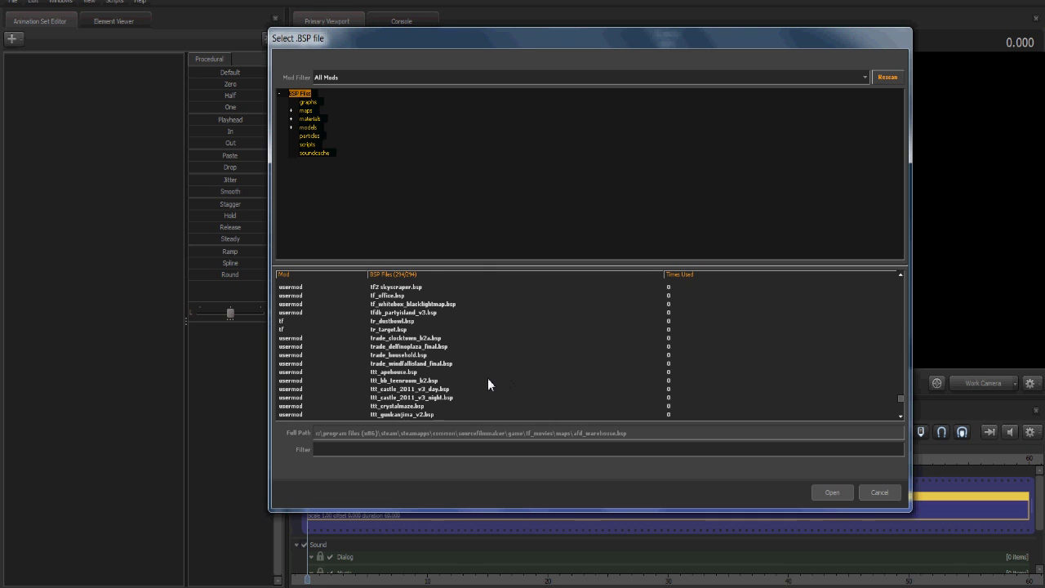
scroll(486, 378, up, 2)
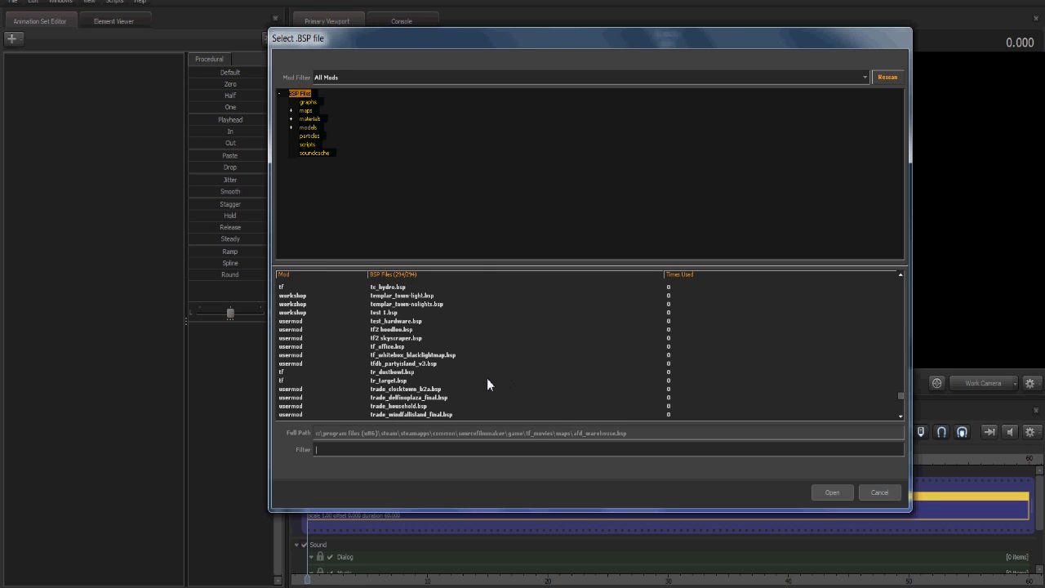
scroll(486, 378, down, 3)
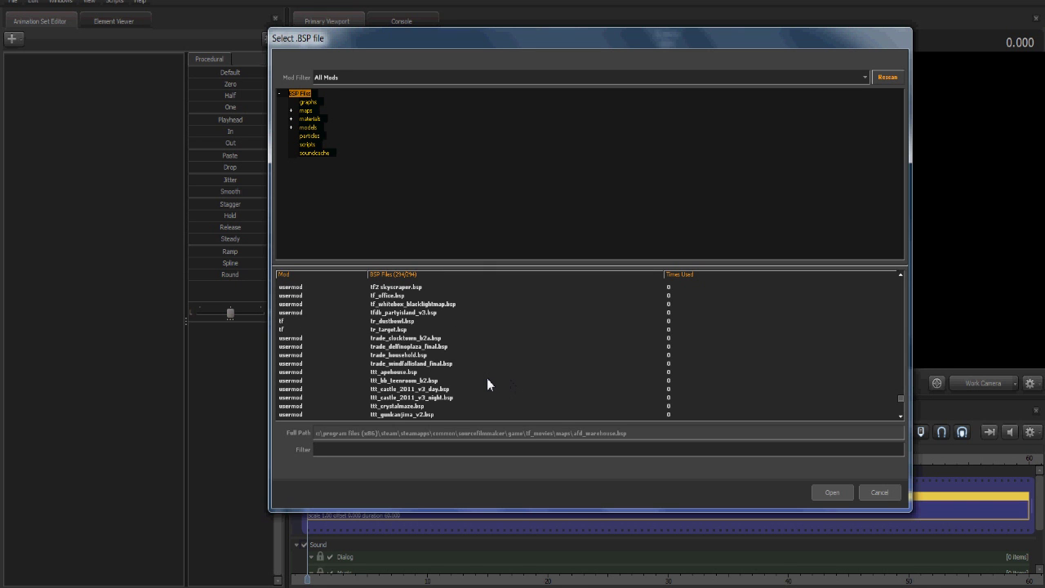
scroll(486, 378, up, 9)
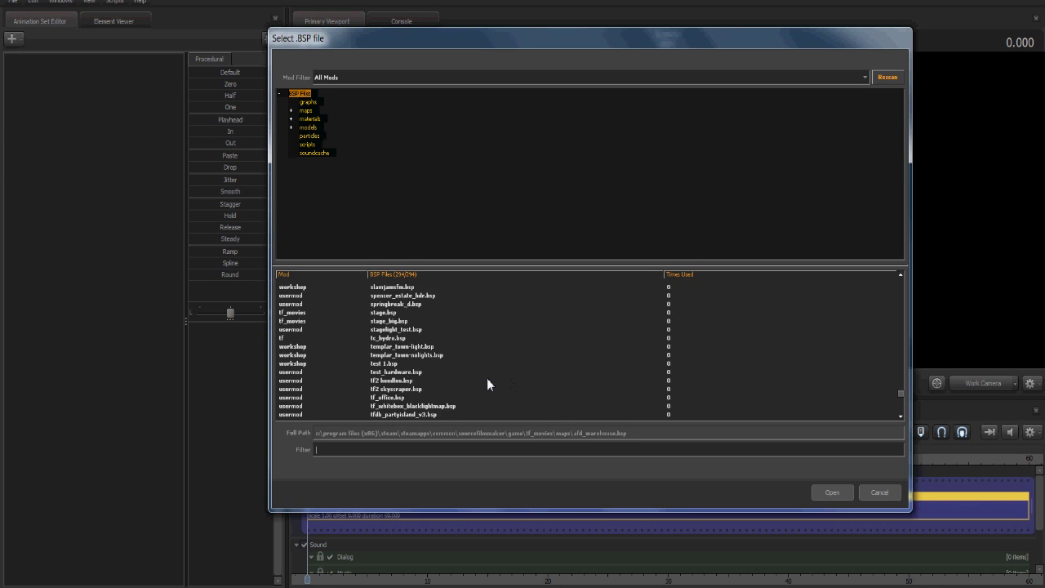
scroll(487, 378, up, 3)
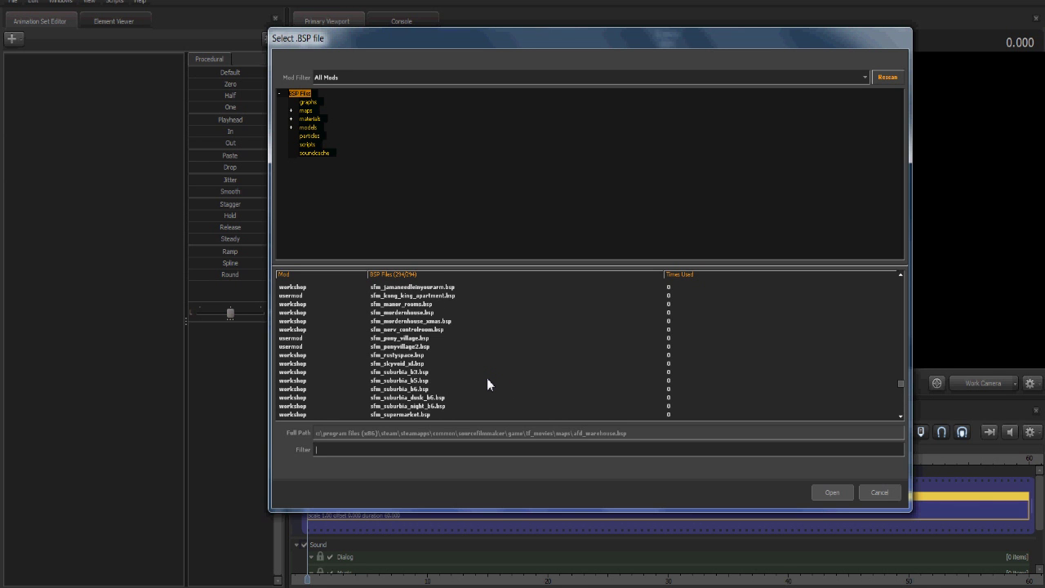
click(405, 373)
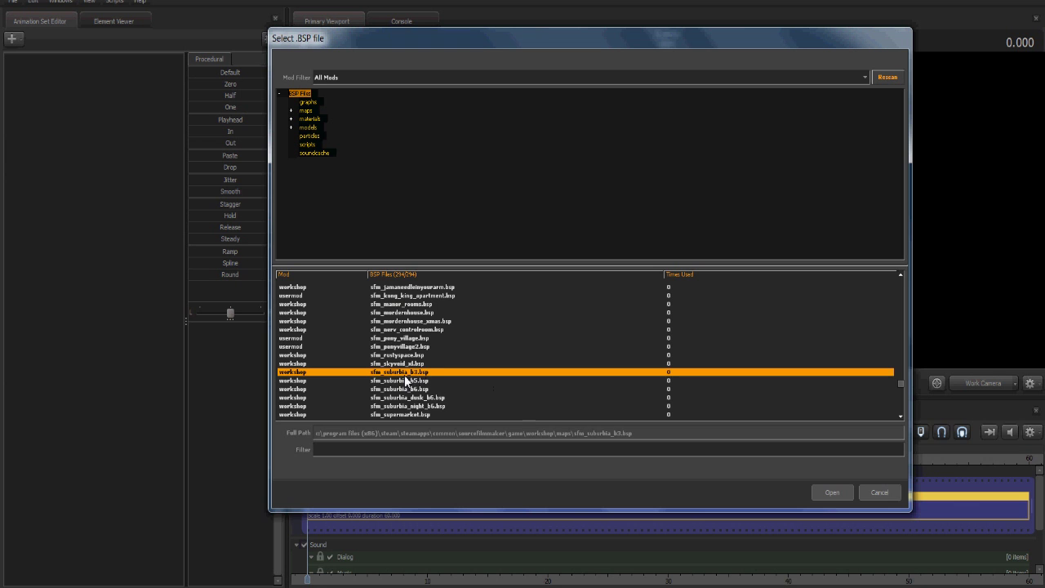
click(831, 491)
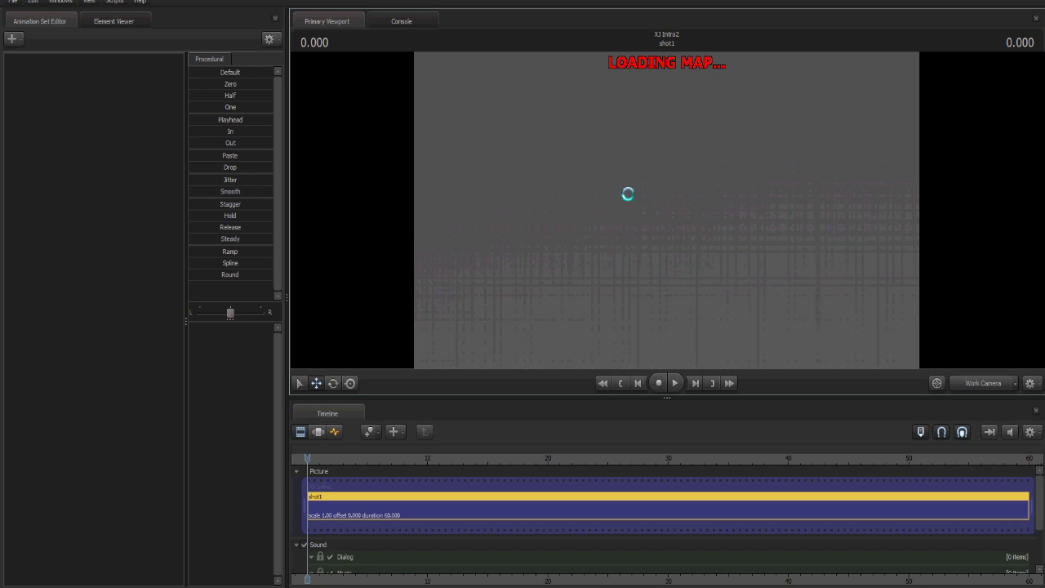
Step: Fly the work camera away from the fenced house and aim it down along the suburban street
scroll(666, 506, up, 1)
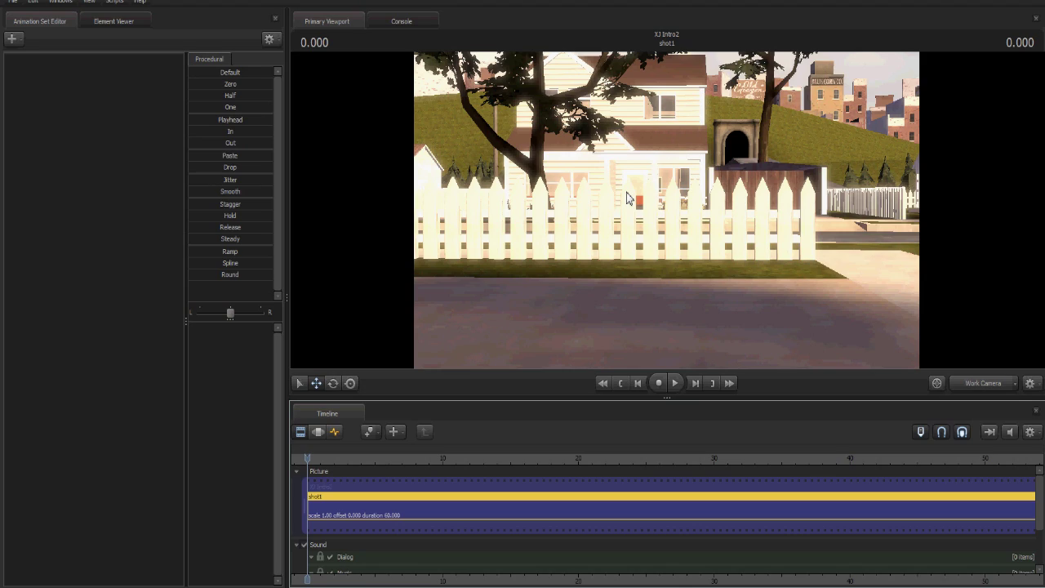
drag(628, 198, 666, 209)
key(w)
key(a)
key(s)
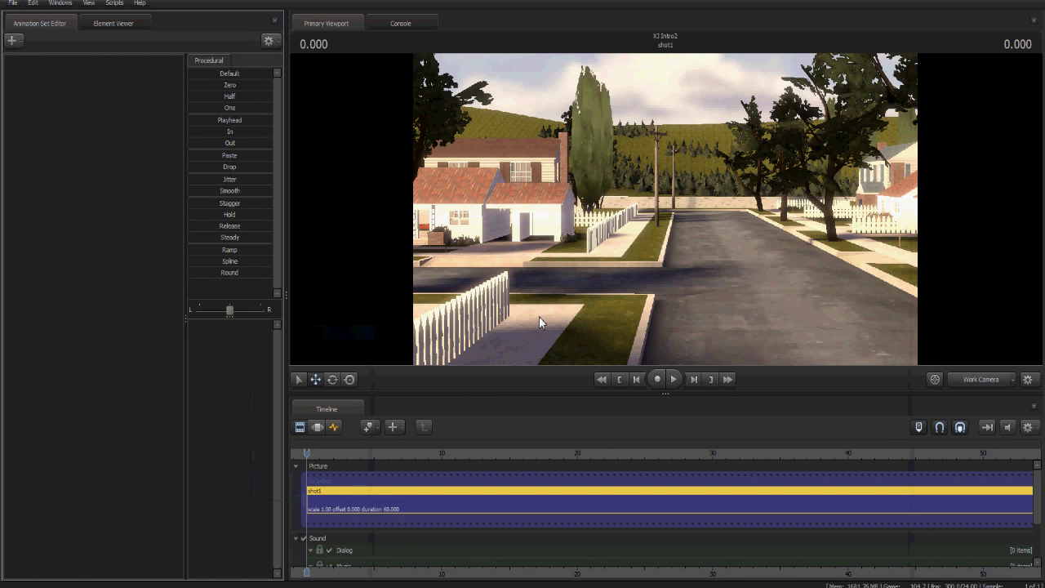
drag(638, 248, 733, 355)
key(d)
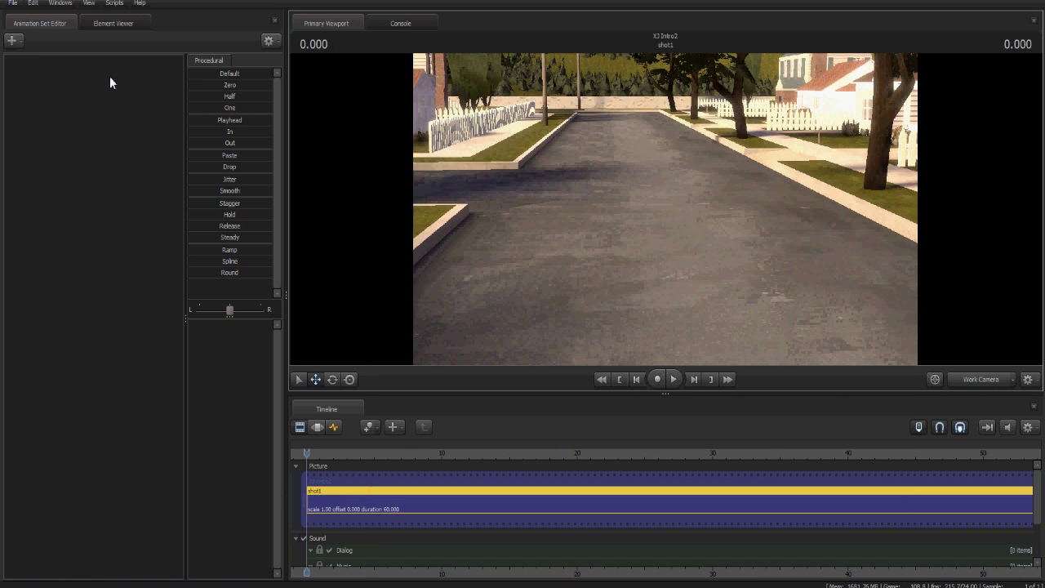
Step: Start creating an animation set for a new model and filter the model files by "scout"
click(13, 41)
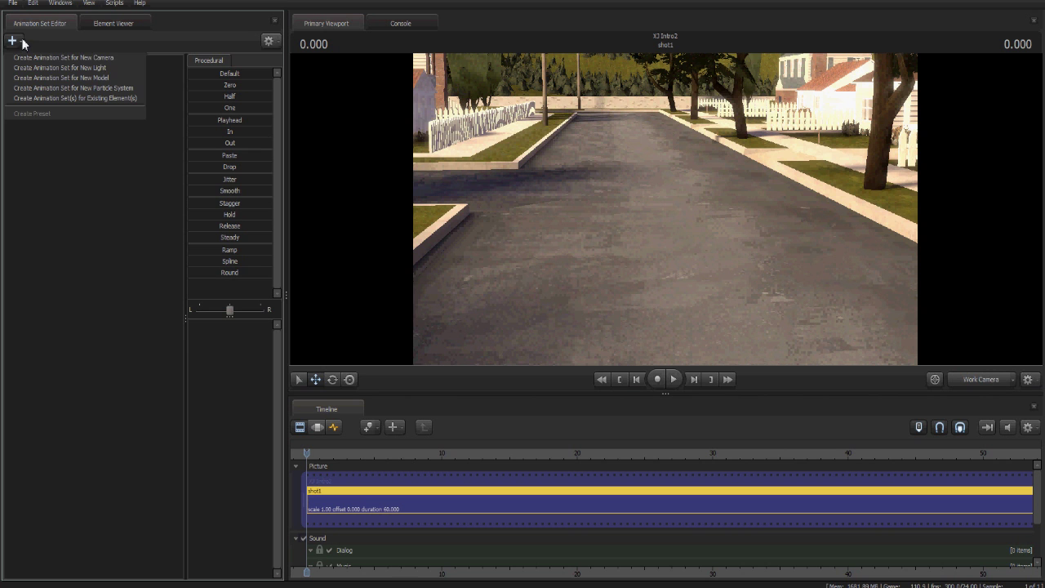
click(40, 78)
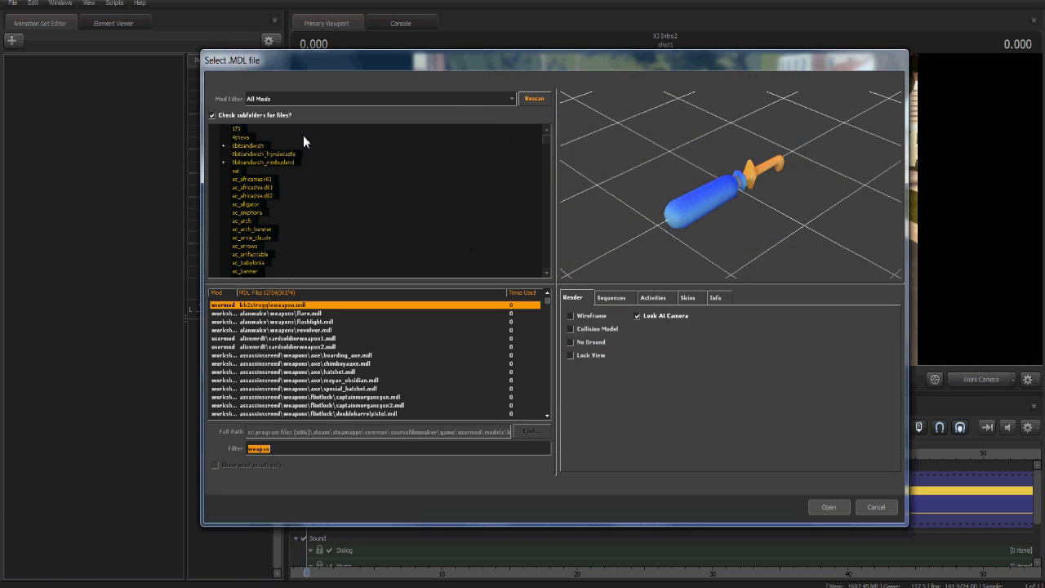
drag(546, 141, 547, 130)
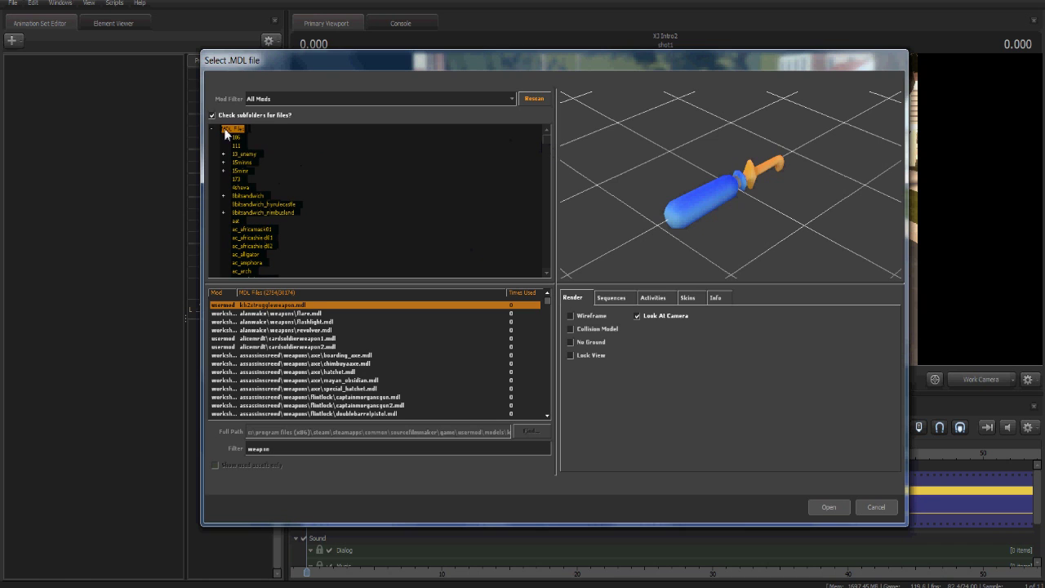
drag(279, 450, 225, 449)
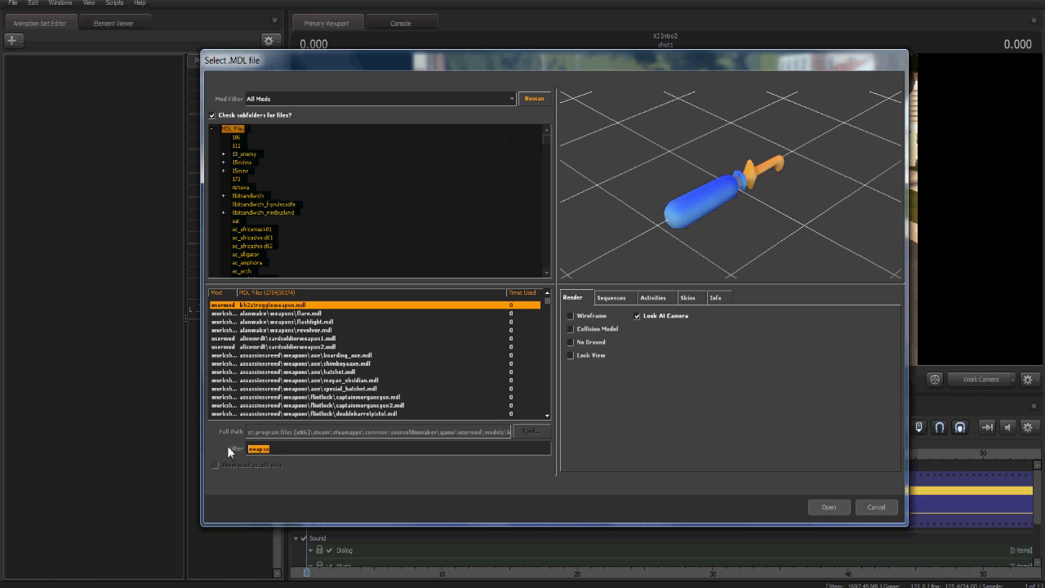
key(BackSpace)
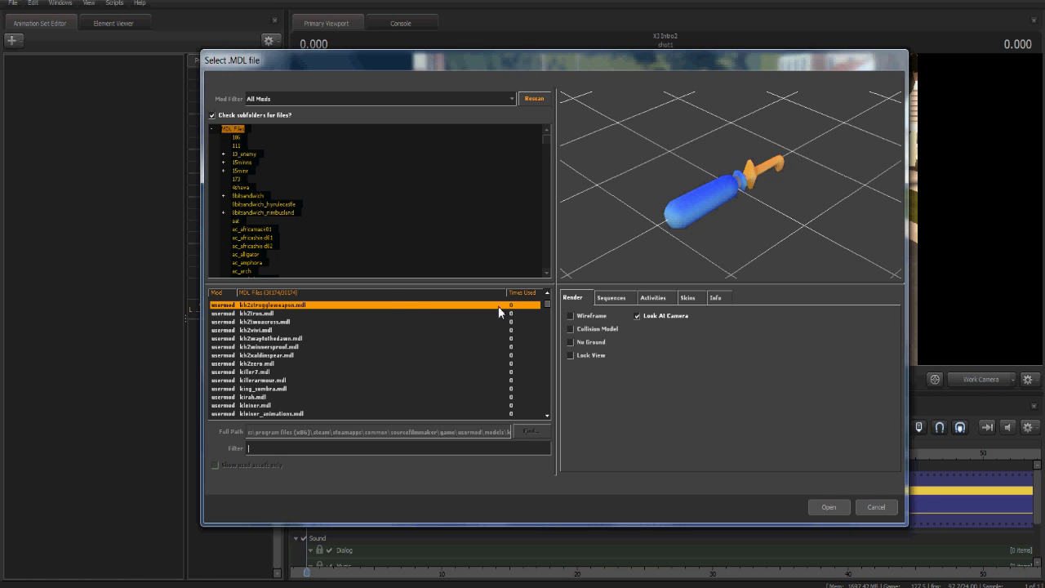
drag(483, 68, 522, 96)
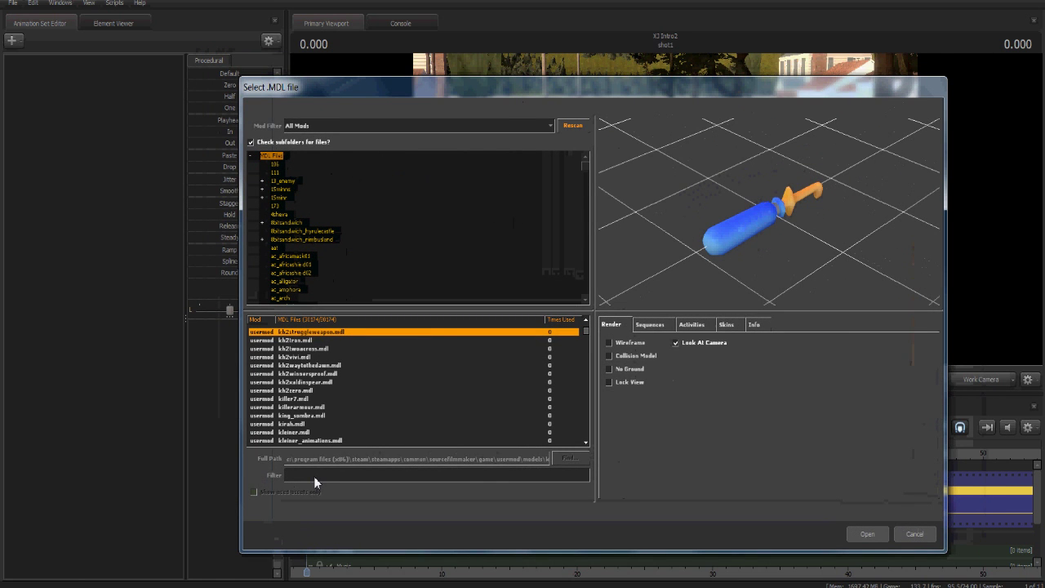
text(sco)
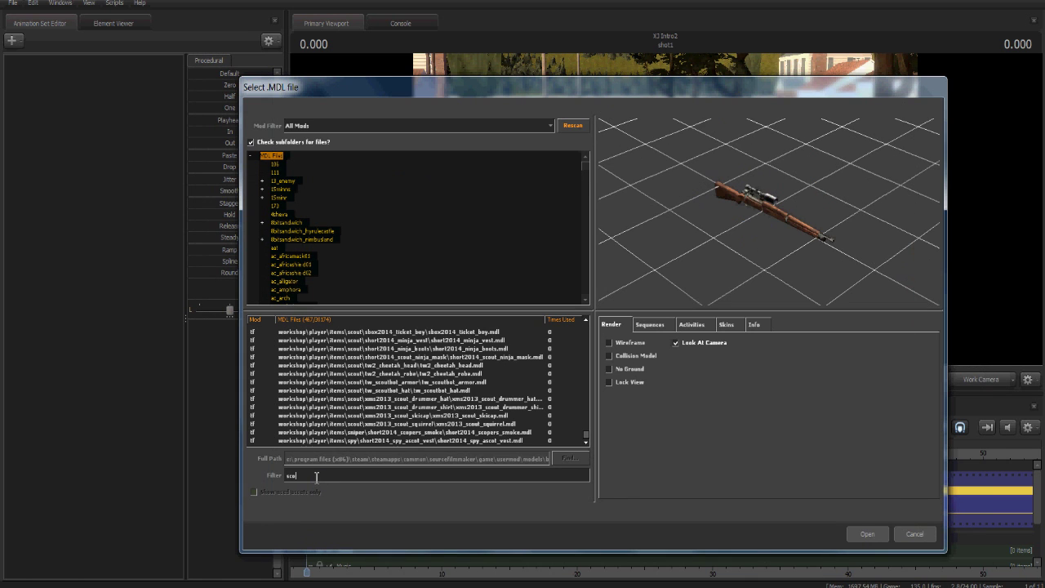
text(ut)
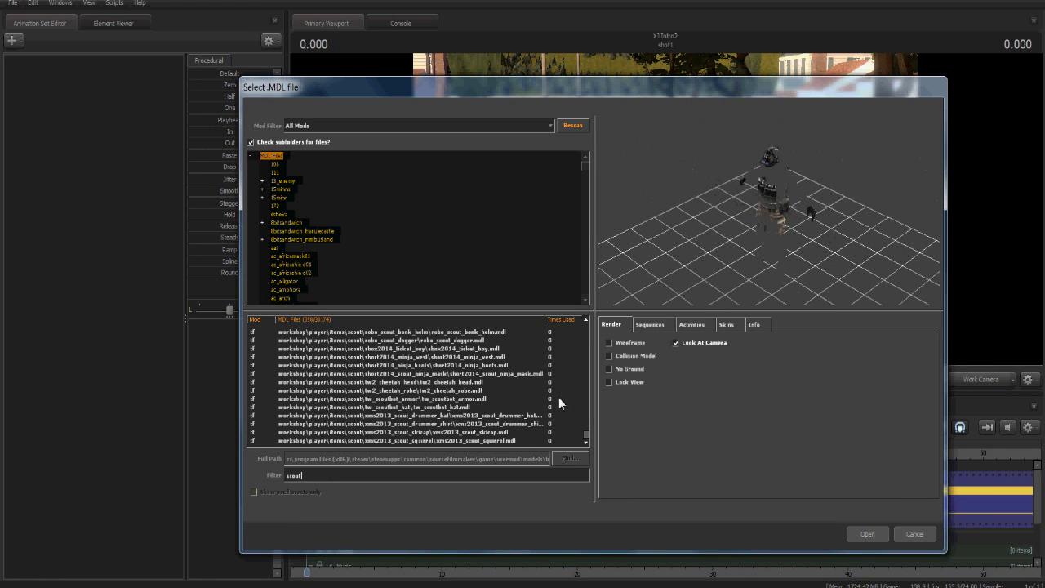
Step: Select player\hwm\scout.mdl from the filtered models and turn its preview to a close front view
drag(587, 435, 588, 321)
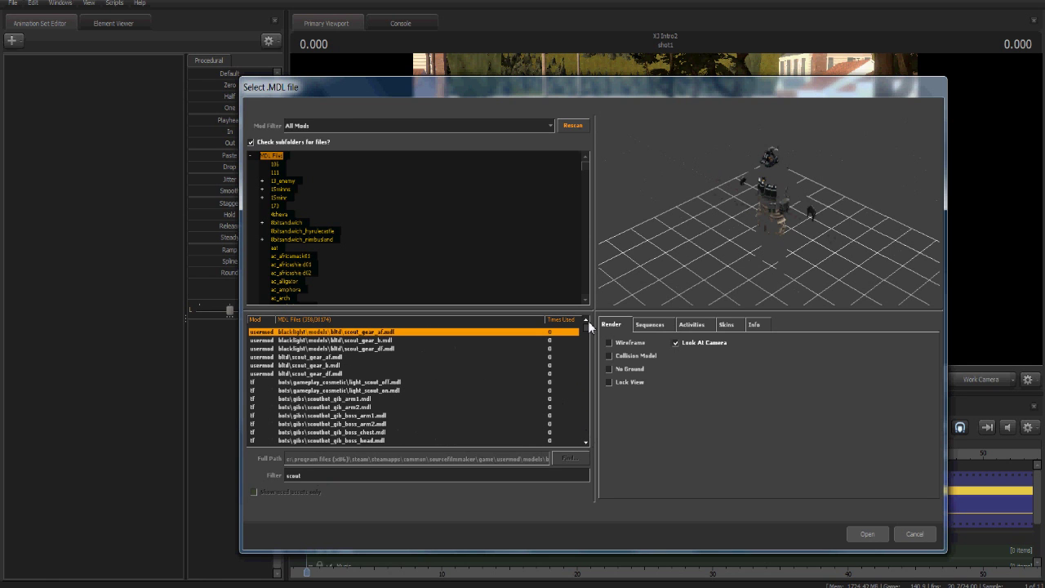
scroll(422, 357, down, 10)
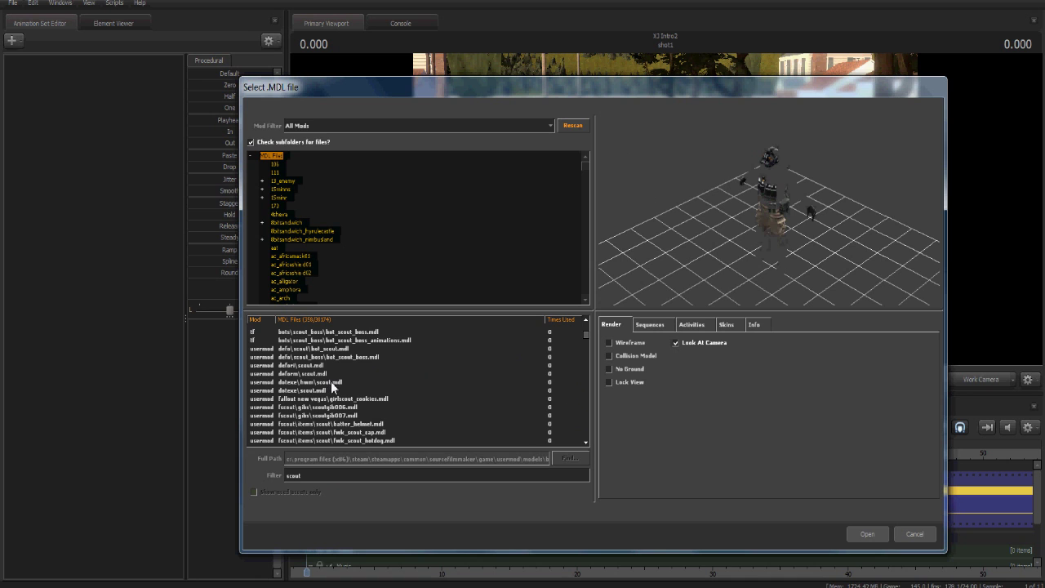
scroll(335, 377, down, 10)
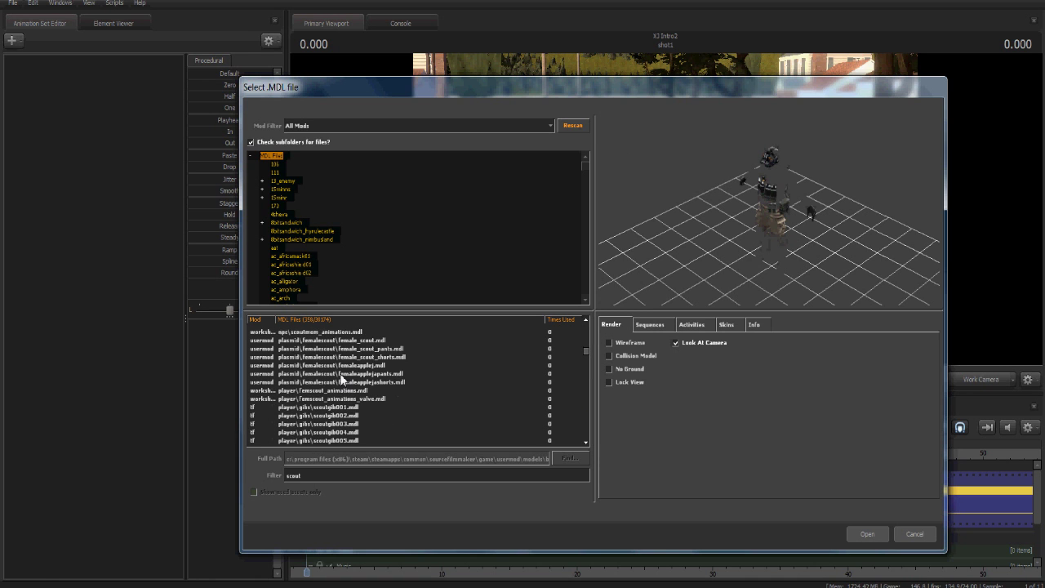
scroll(341, 378, down, 1)
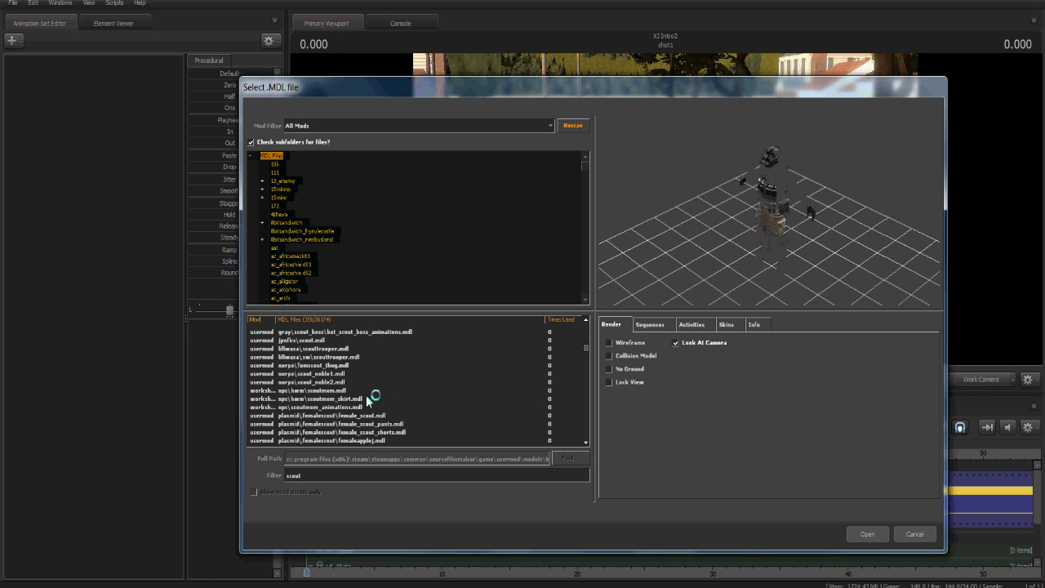
click(366, 391)
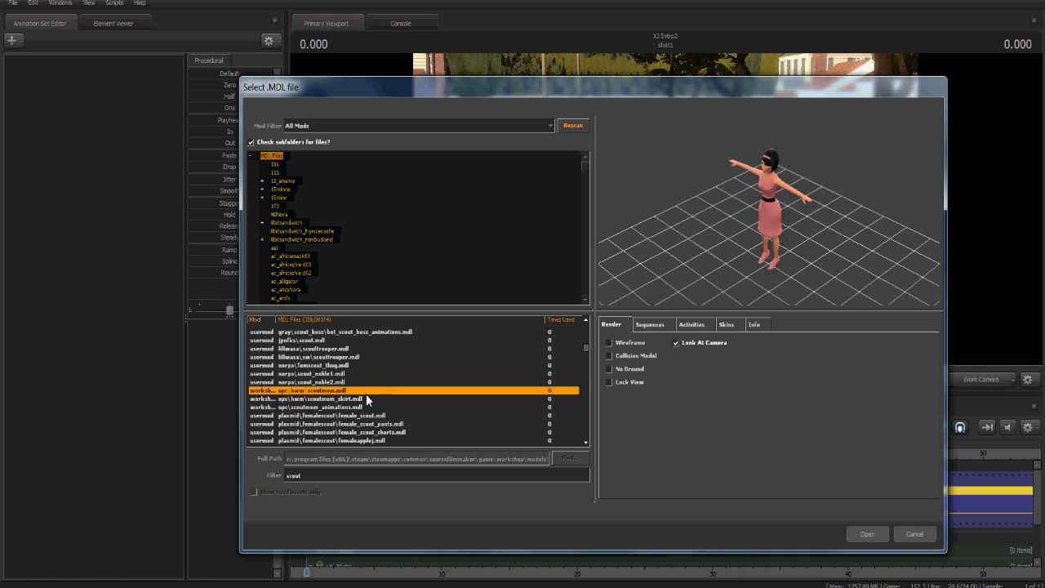
scroll(366, 393, down, 2)
scroll(370, 391, down, 6)
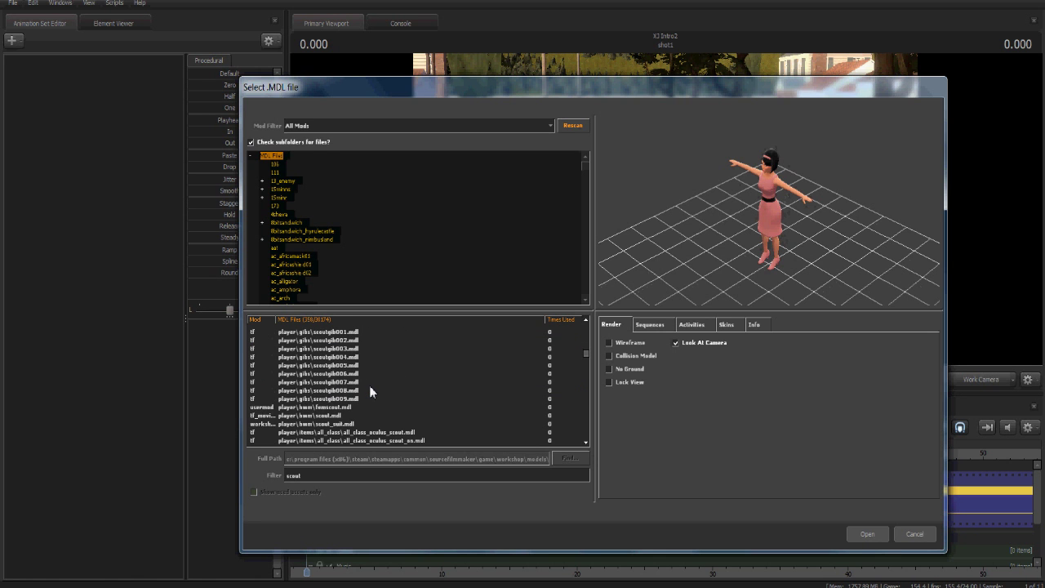
click(331, 365)
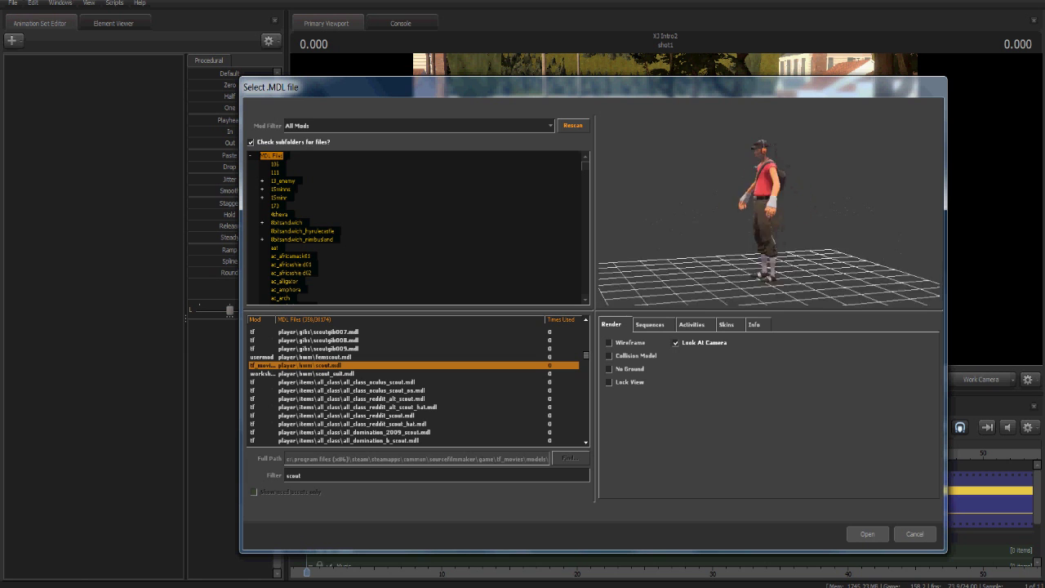
right_drag(739, 204, 738, 152)
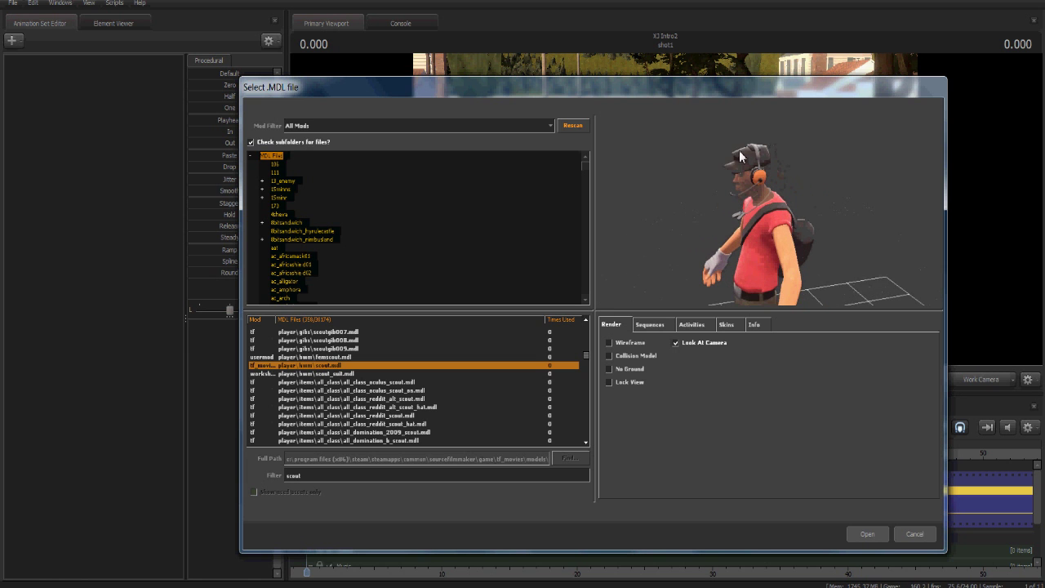
drag(722, 202, 645, 196)
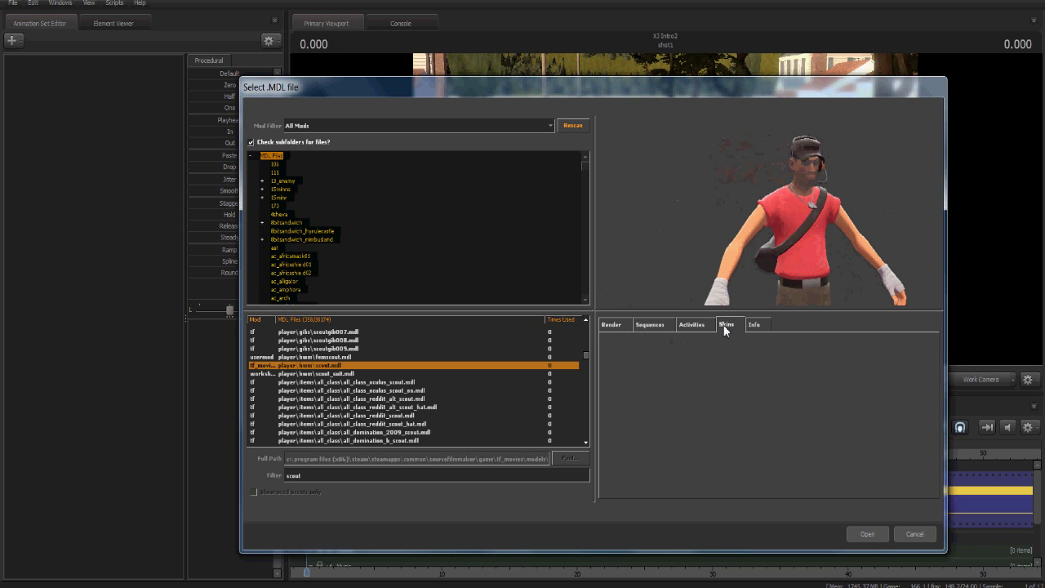
Step: Preview the Scout model's skins from skin0 to skin4, choose skin0 and open the model into the shot
click(726, 324)
click(644, 354)
click(639, 361)
click(636, 368)
click(632, 376)
click(630, 385)
click(621, 353)
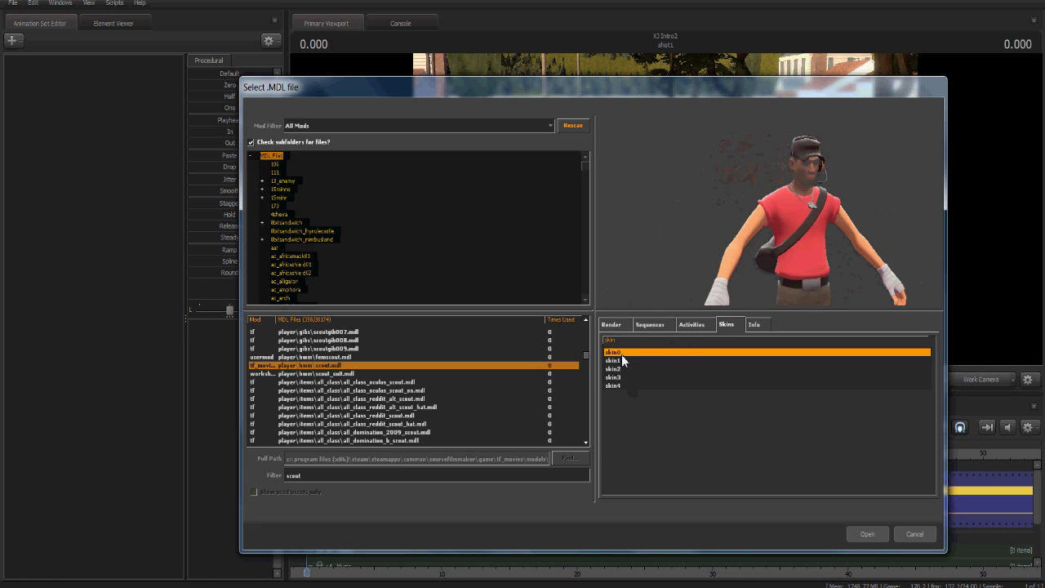
click(864, 534)
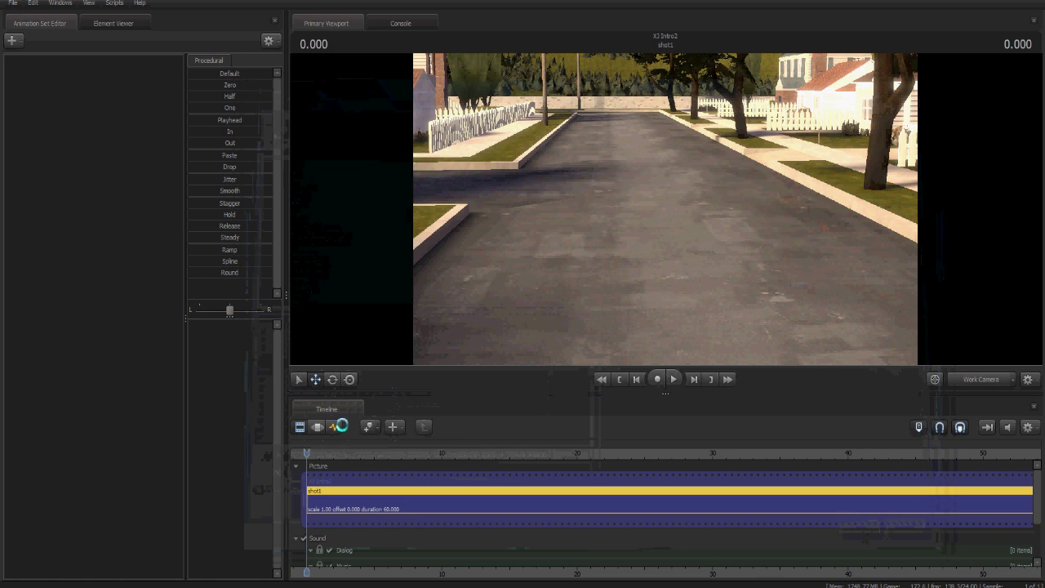
Step: Fly the work camera back and turn it until the Scout model is framed from head to feet beside the kerb
key(s)
drag(786, 112, 785, 112)
key(s)
drag(681, 200, 680, 200)
key(d)
drag(612, 270, 612, 271)
key(s)
key(w)
key(w)
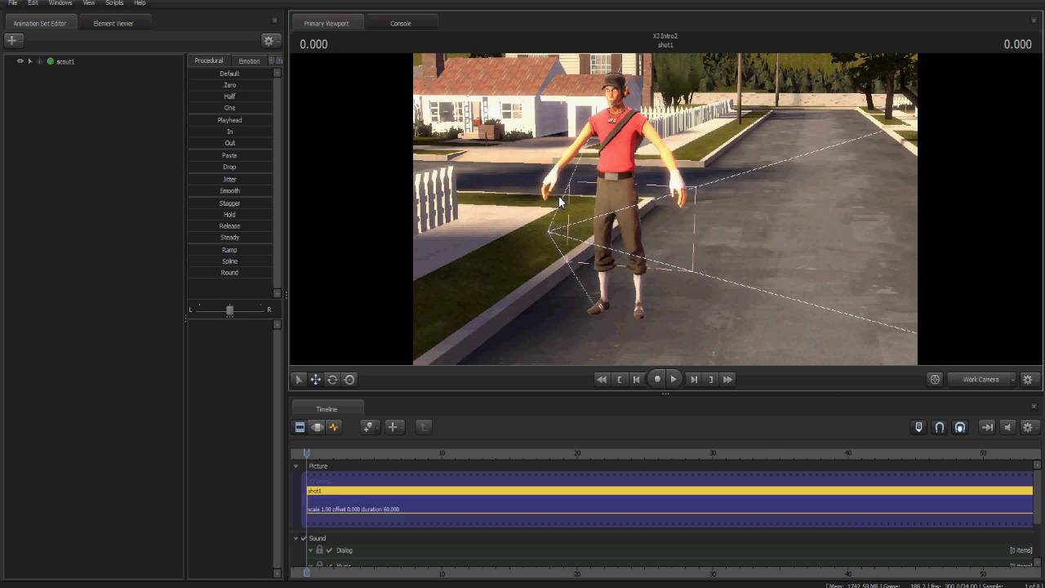
Step: Switch the timeline to the Graph Editor and select rootTransform in the Body group of scout1
click(335, 428)
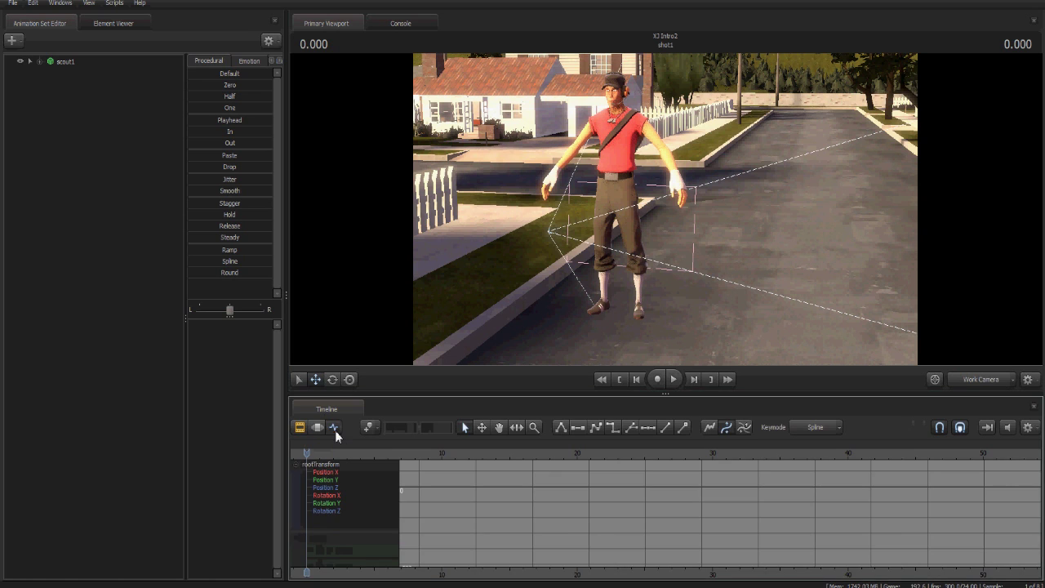
click(38, 61)
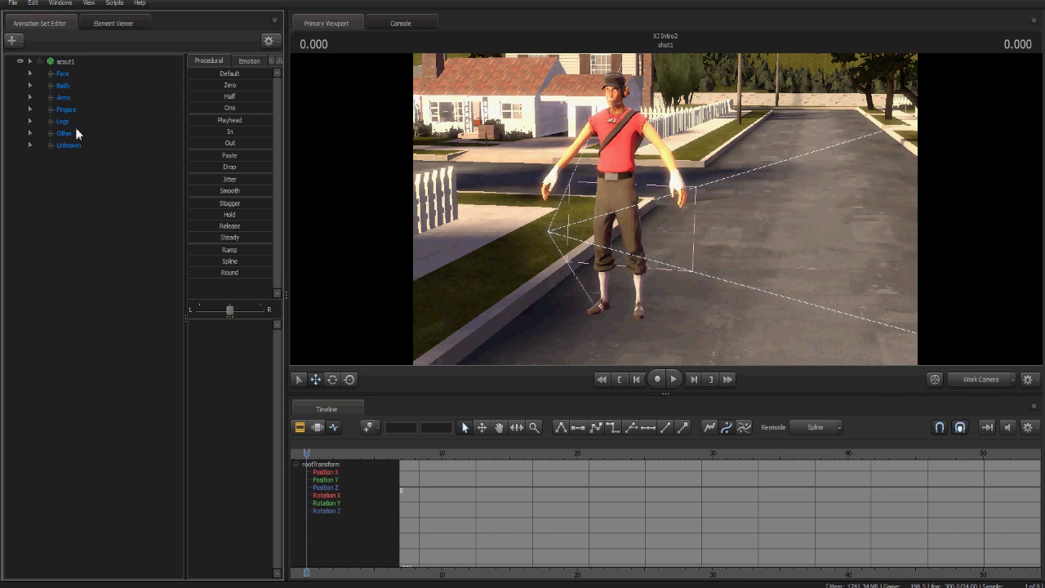
click(50, 86)
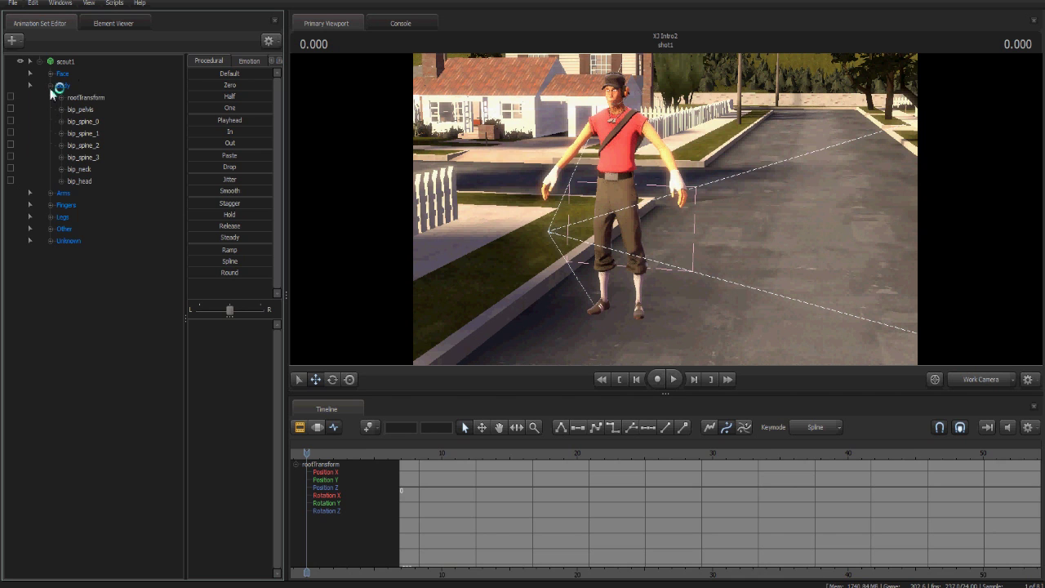
click(73, 97)
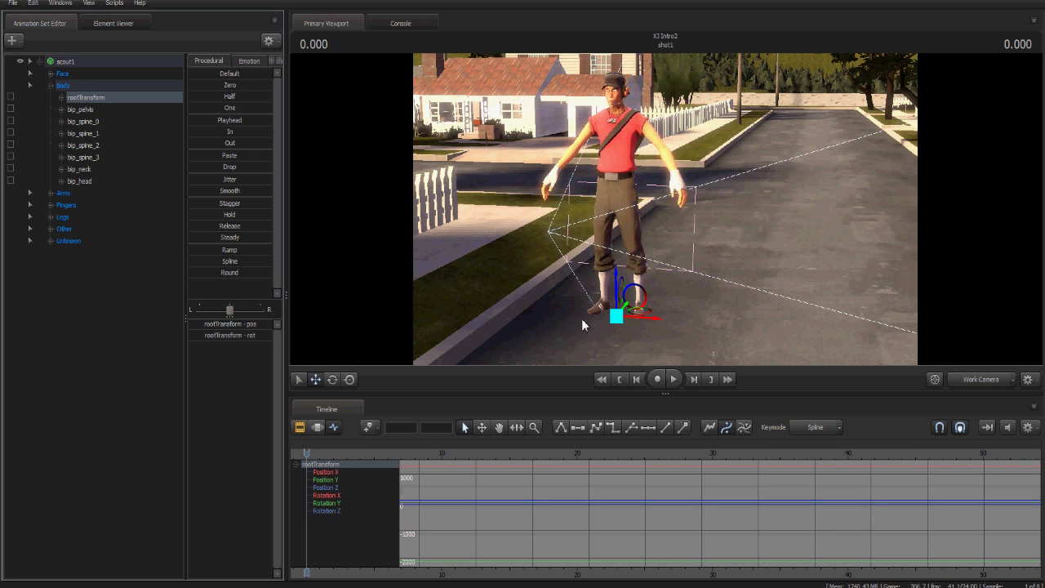
Step: Move the whole Scout model by its rootTransform away from the kerb and farther onto the road
drag(623, 305, 604, 358)
key(w)
mouse_move(639, 219)
mouse_down()
mouse_move(641, 228)
mouse_move(642, 206)
mouse_up()
drag(676, 258, 649, 241)
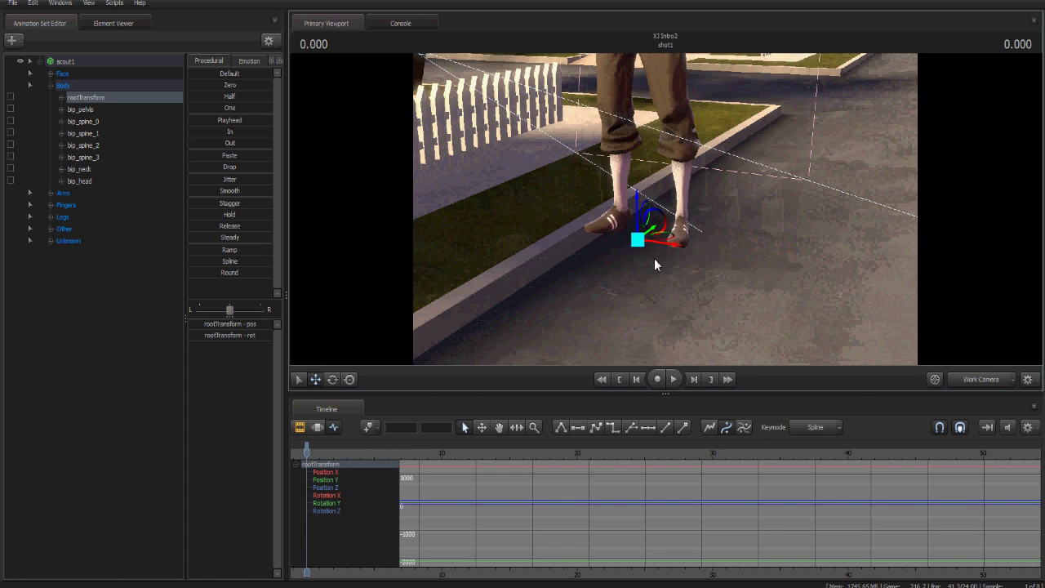
key(s)
drag(600, 292, 600, 291)
drag(664, 198, 656, 345)
key(w)
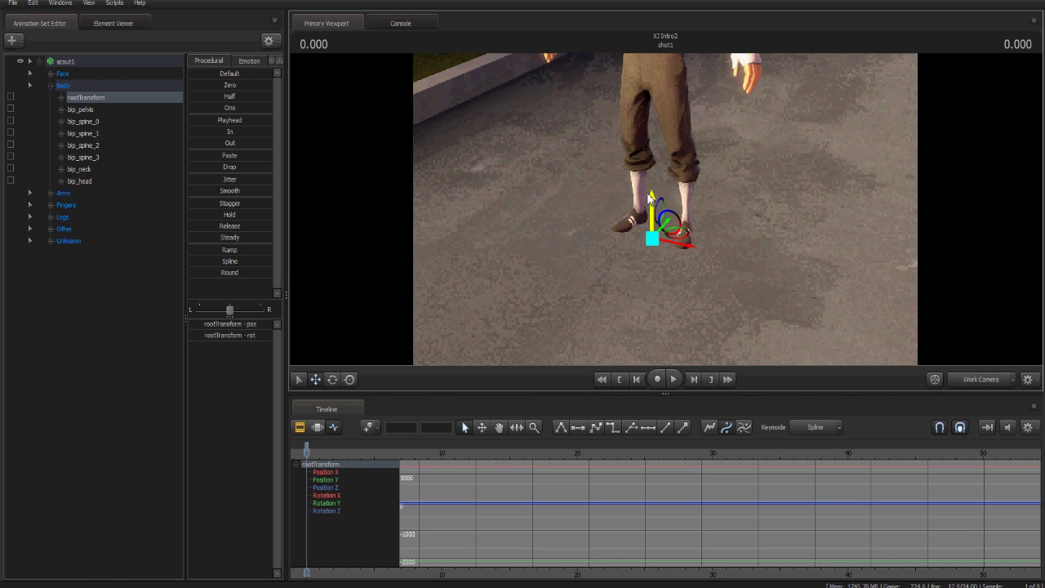
Step: Adjust the Scout's height above the road with the rootTransform's vertical handle, working from a close view of his feet
mouse_move(644, 214)
middle_down()
mouse_move(666, 185)
mouse_move(658, 222)
middle_up()
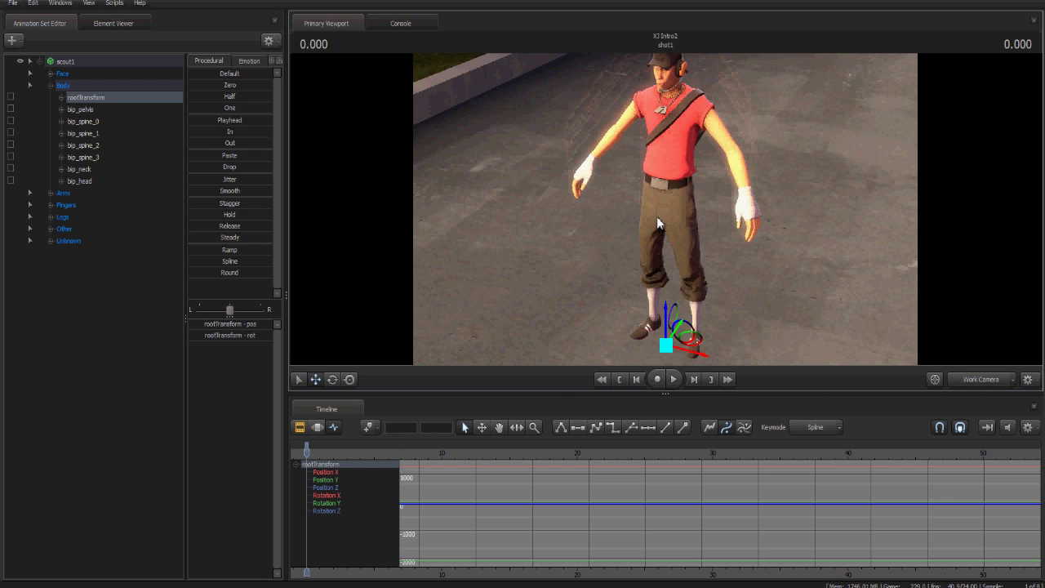
drag(657, 221, 657, 246)
drag(645, 198, 691, 246)
drag(691, 246, 686, 286)
key(w)
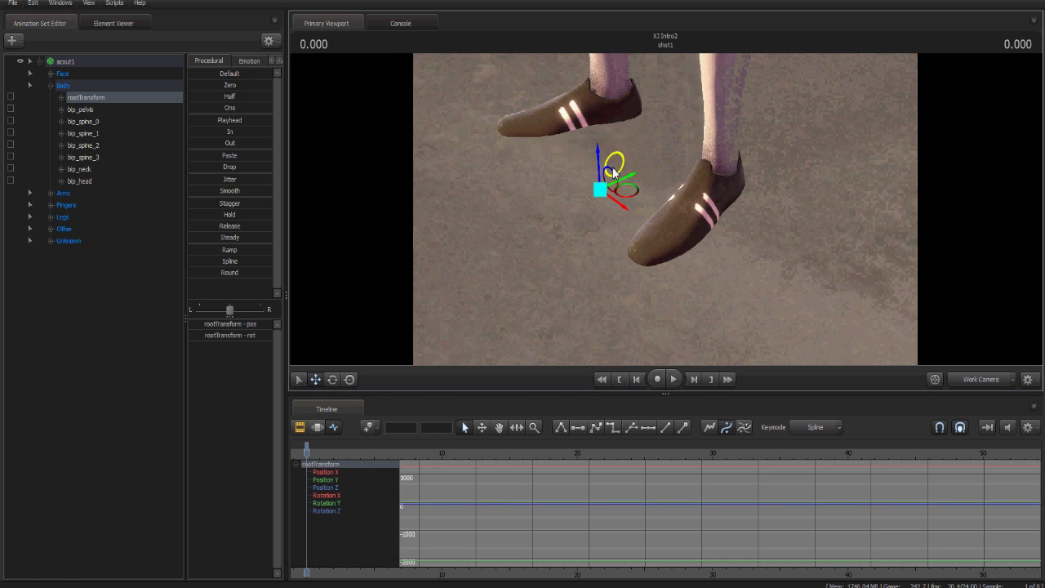
drag(598, 159, 603, 147)
Step: Frame the Scout's face and adjust eyes_updown and eyes_rightleft in the Eyes group, with localViewTargetFactor at its minimum, until the pupils show
key(s)
drag(701, 191, 694, 105)
key(w)
key(w)
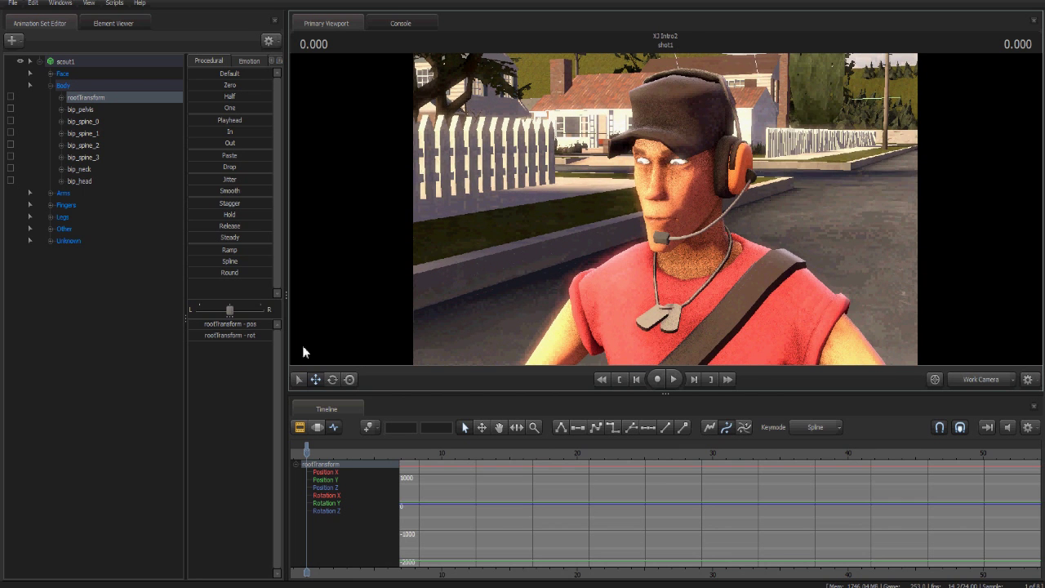
click(62, 73)
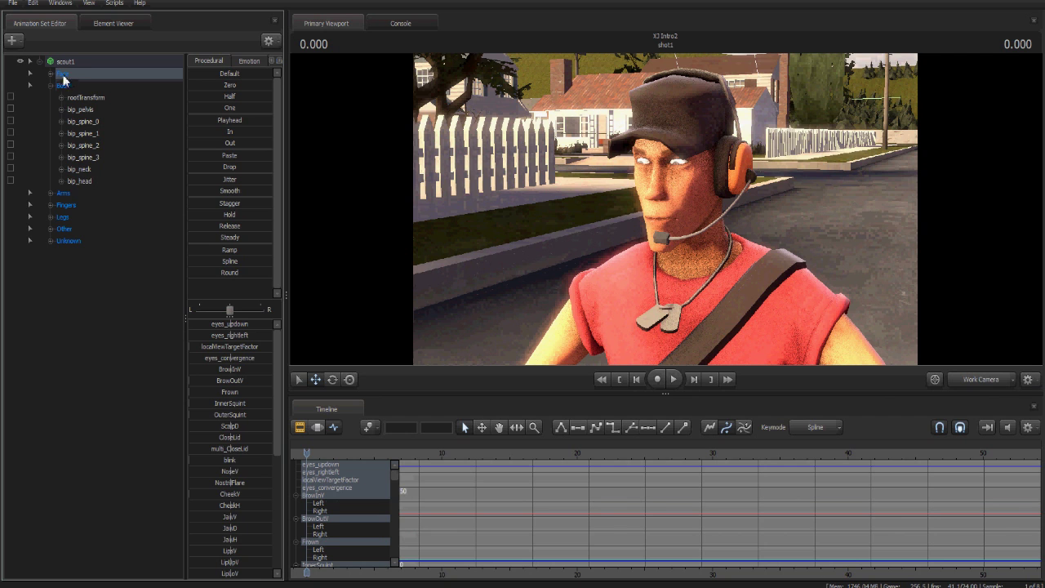
click(47, 74)
click(72, 85)
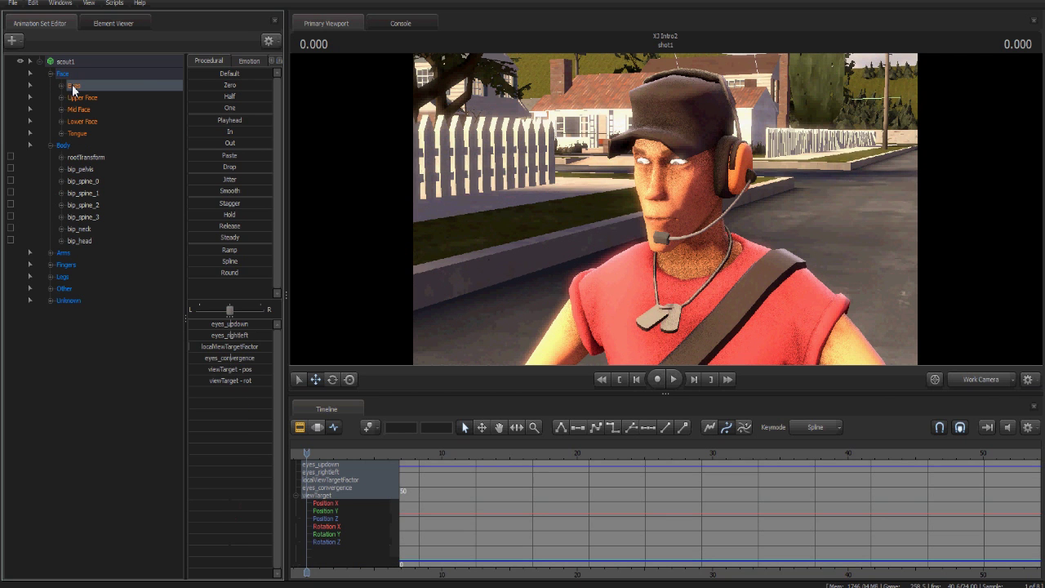
mouse_move(245, 324)
mouse_down()
mouse_move(210, 325)
mouse_move(242, 336)
mouse_move(207, 336)
mouse_move(263, 357)
mouse_move(221, 357)
mouse_move(240, 347)
mouse_up()
drag(240, 346, 189, 346)
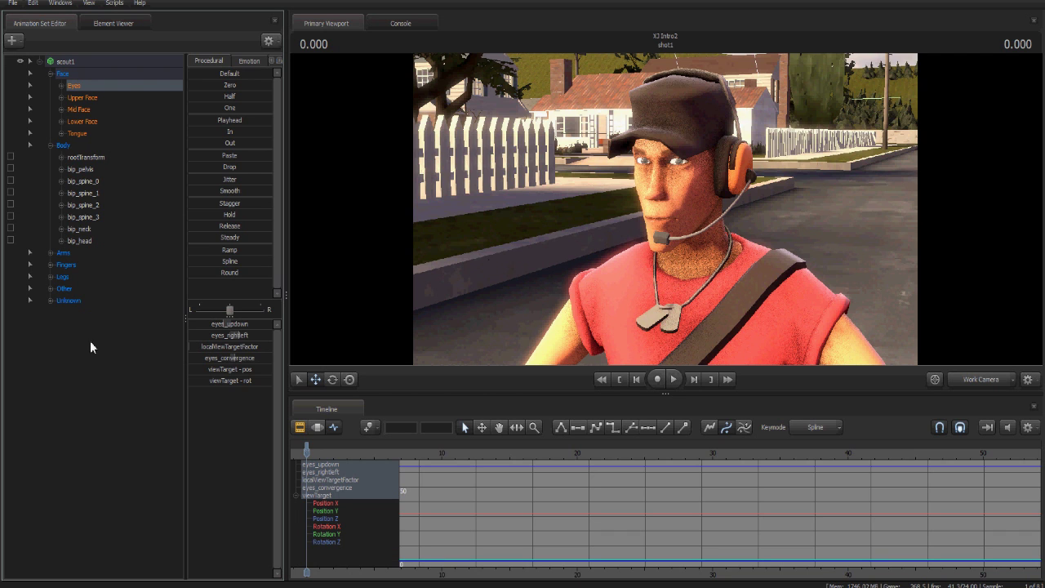
Step: Expand the Eyes controls, select viewTarget and position it near the Scout's upper body to direct his gaze
click(60, 85)
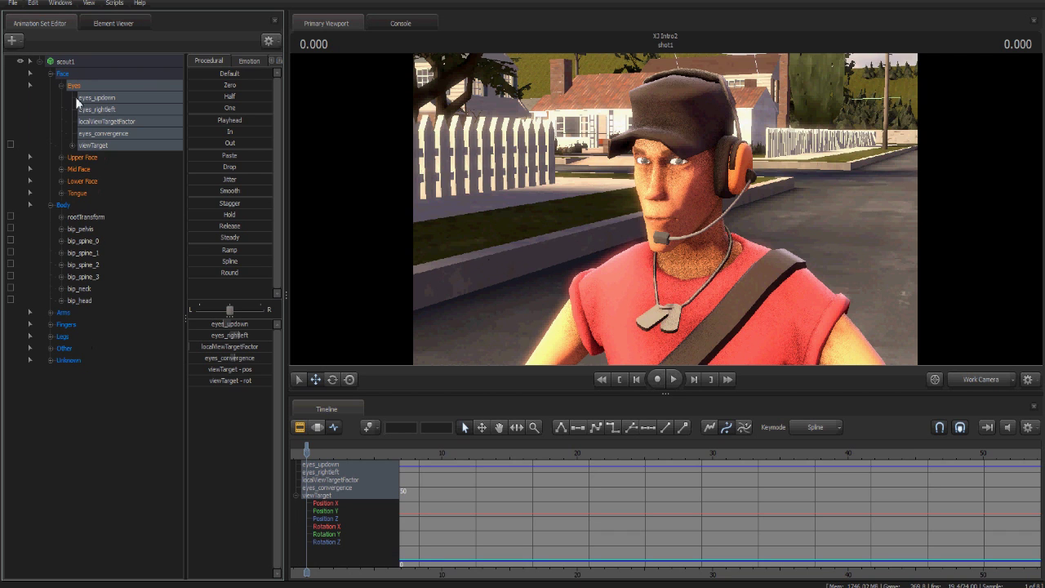
click(108, 145)
key(s)
drag(504, 256, 492, 256)
key(w)
mouse_move(628, 265)
mouse_down()
mouse_move(611, 285)
mouse_move(624, 267)
mouse_move(606, 277)
mouse_move(532, 261)
mouse_move(682, 274)
mouse_move(769, 268)
mouse_move(532, 245)
mouse_move(697, 261)
mouse_move(647, 262)
mouse_up()
key(w)
key(s)
drag(747, 222, 747, 255)
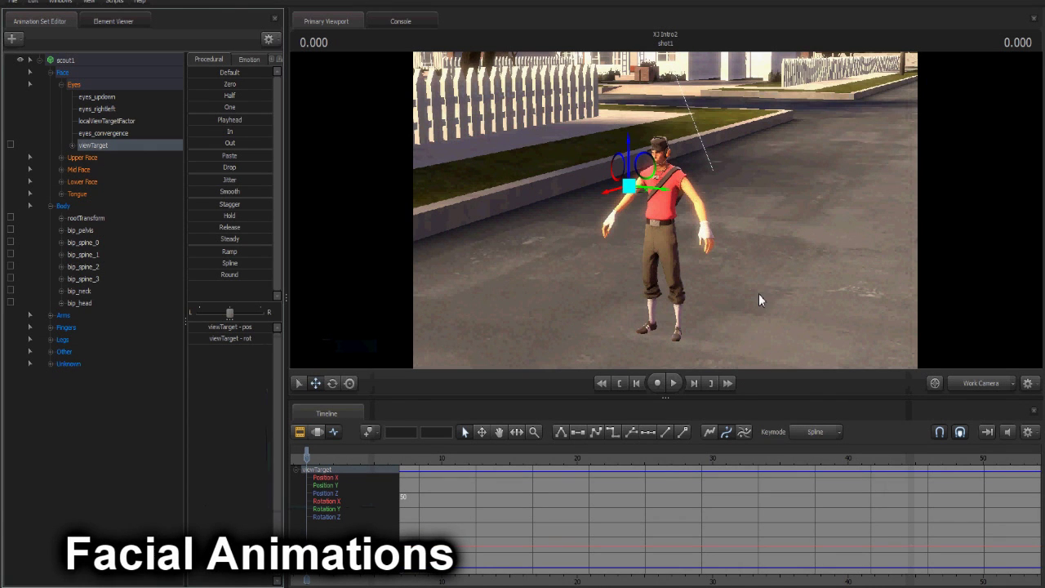
Step: Frame the Scout's head and chest, expand the Lower Face group and set JawV to about 0.75
key(w)
drag(645, 180, 630, 118)
key(w)
key(w)
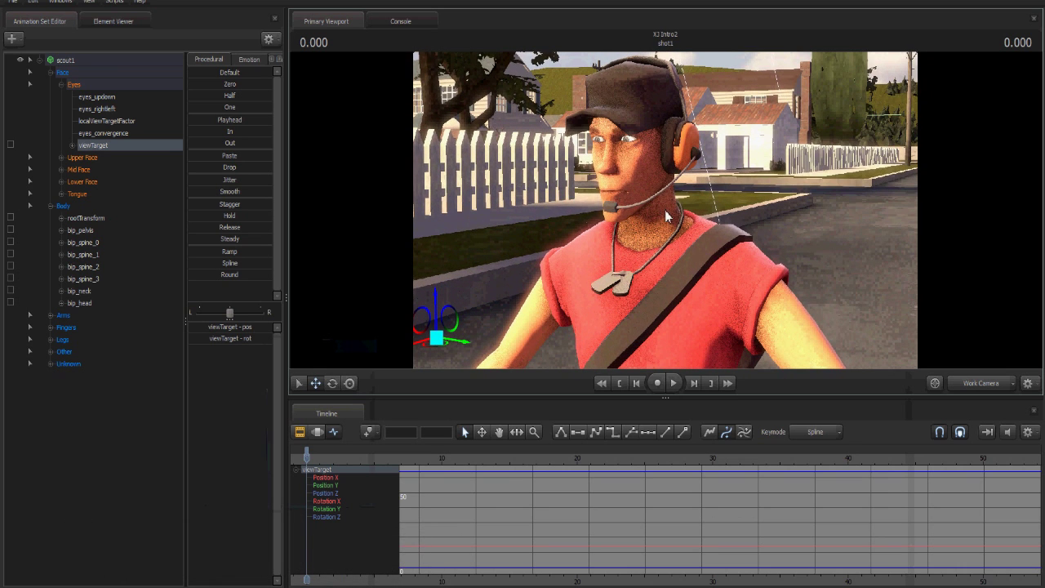
click(56, 72)
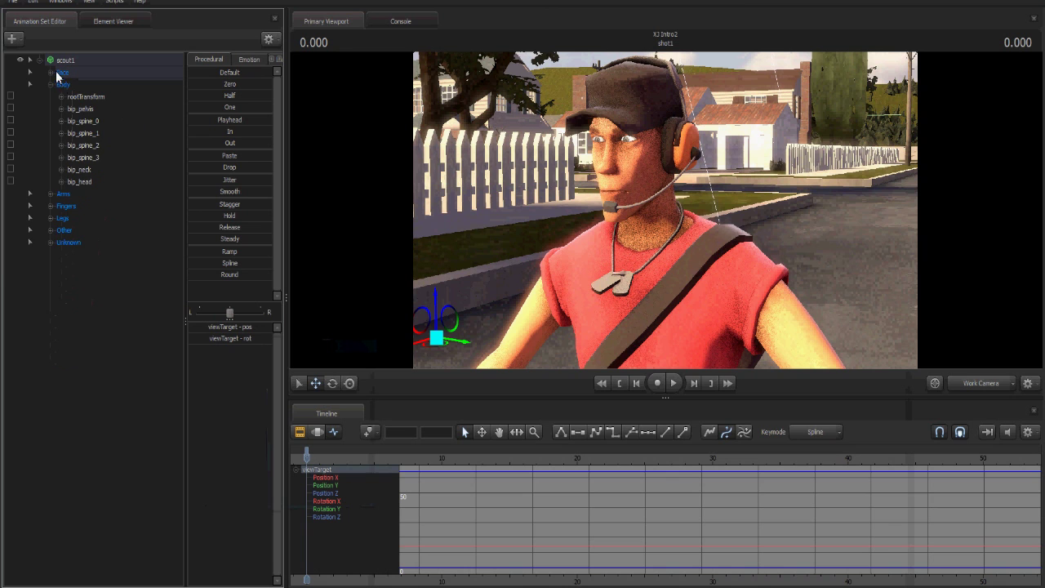
click(58, 74)
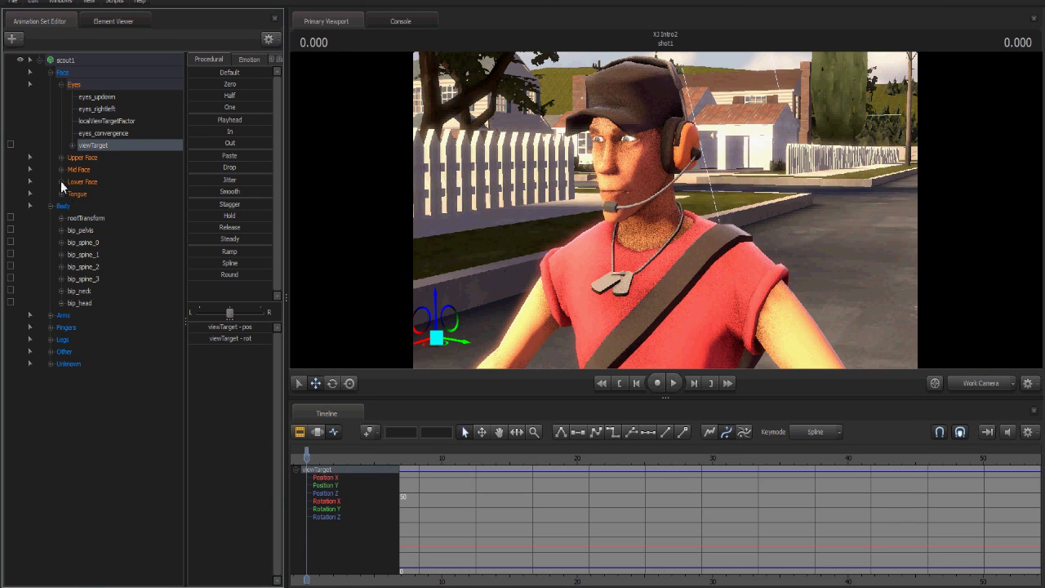
click(60, 182)
click(104, 196)
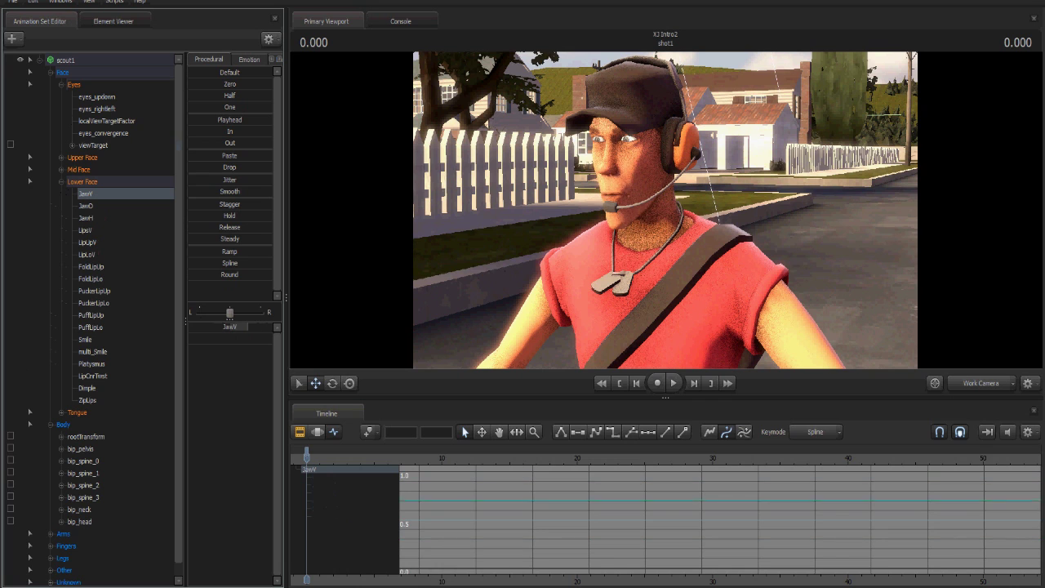
Step: Shape the Scout's mouth with the JawD, FoldLipUp and FoldLipLo controls, setting FoldLipUp to about 0.8
click(96, 207)
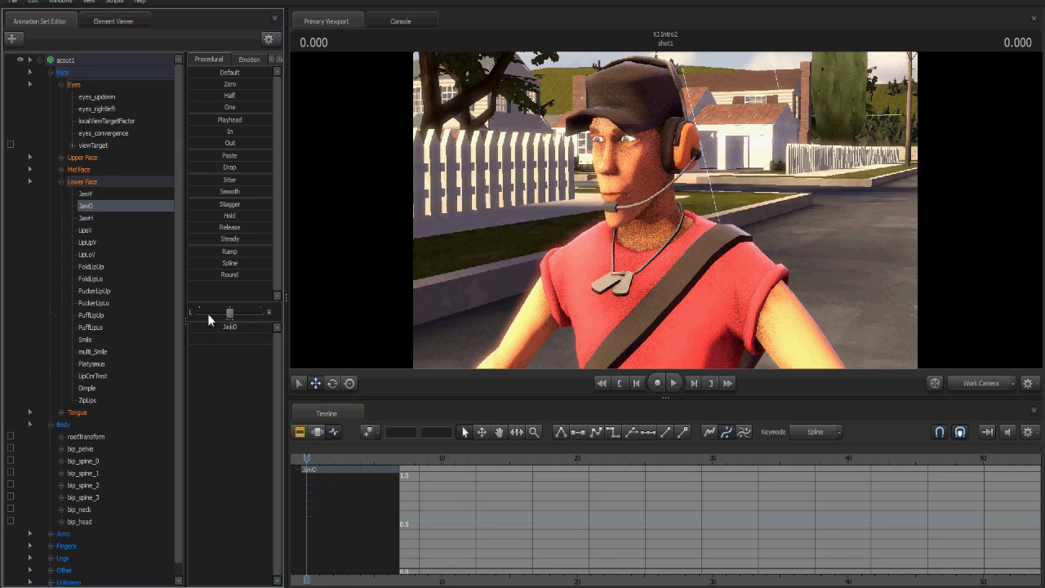
drag(231, 326, 190, 327)
click(96, 230)
click(91, 267)
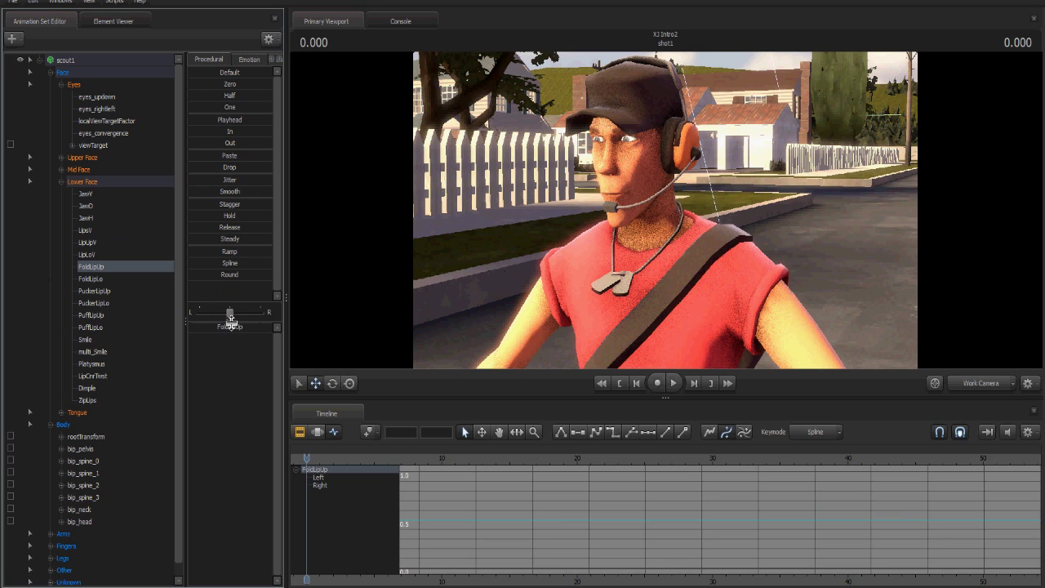
mouse_move(266, 326)
mouse_down()
mouse_move(189, 327)
mouse_move(251, 326)
mouse_up()
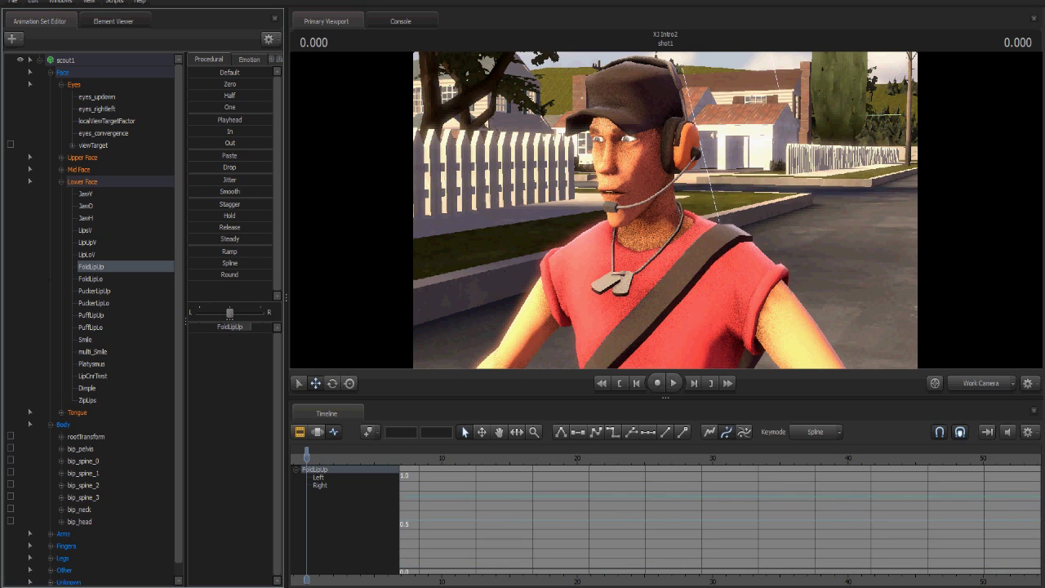
click(90, 278)
mouse_move(235, 328)
mouse_down()
mouse_move(191, 327)
mouse_move(243, 327)
mouse_move(230, 326)
mouse_up()
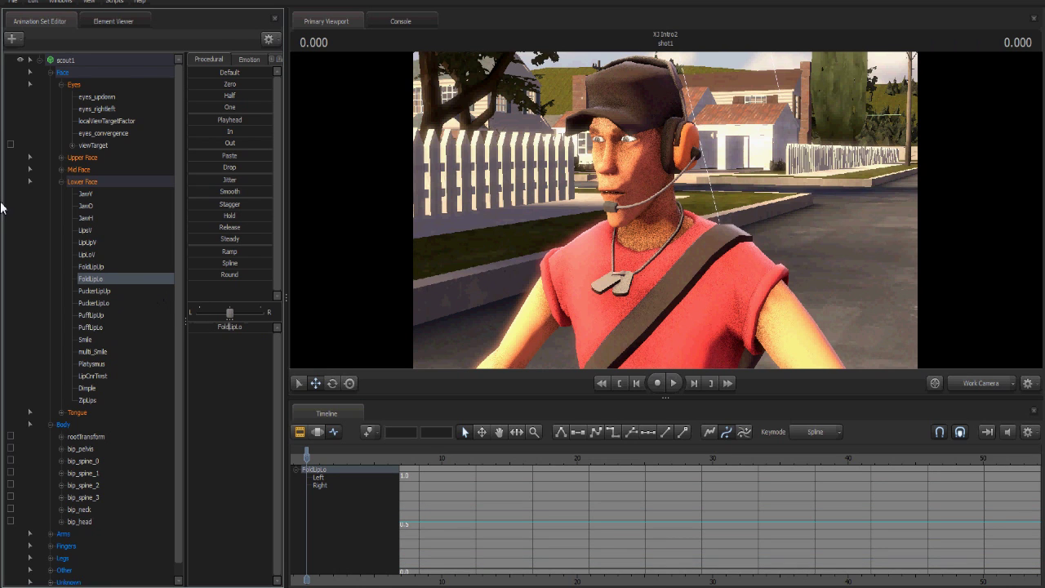
Step: Expand the Mid Face and Upper Face groups and examine the CheekH and BrowOutV controls
click(102, 169)
click(61, 169)
click(99, 219)
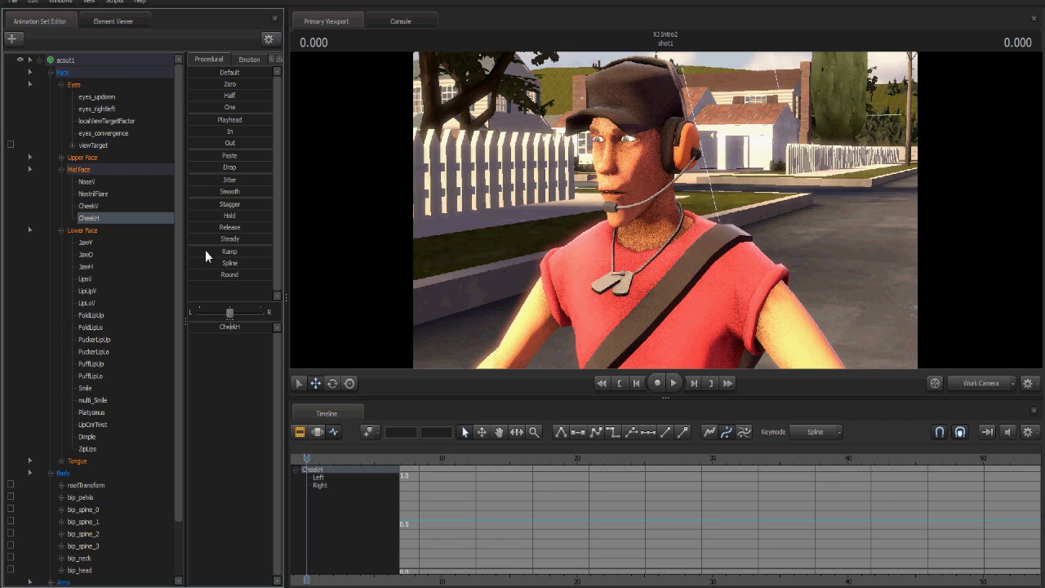
click(62, 158)
click(96, 182)
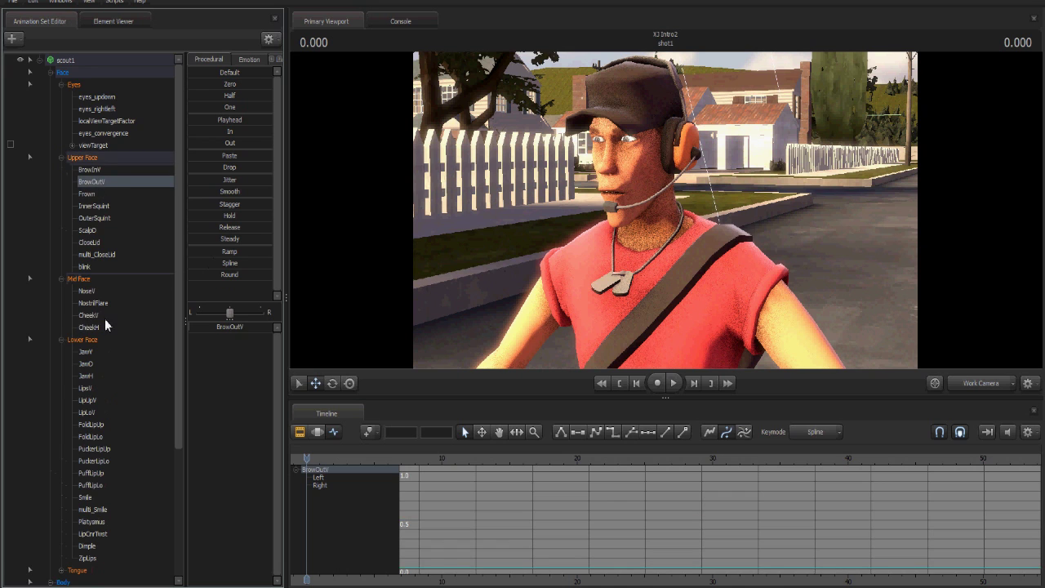
Step: Try out the Smile control in Lower Face and inspect multi_Smile and Dimple
scroll(104, 322, down, 3)
click(102, 400)
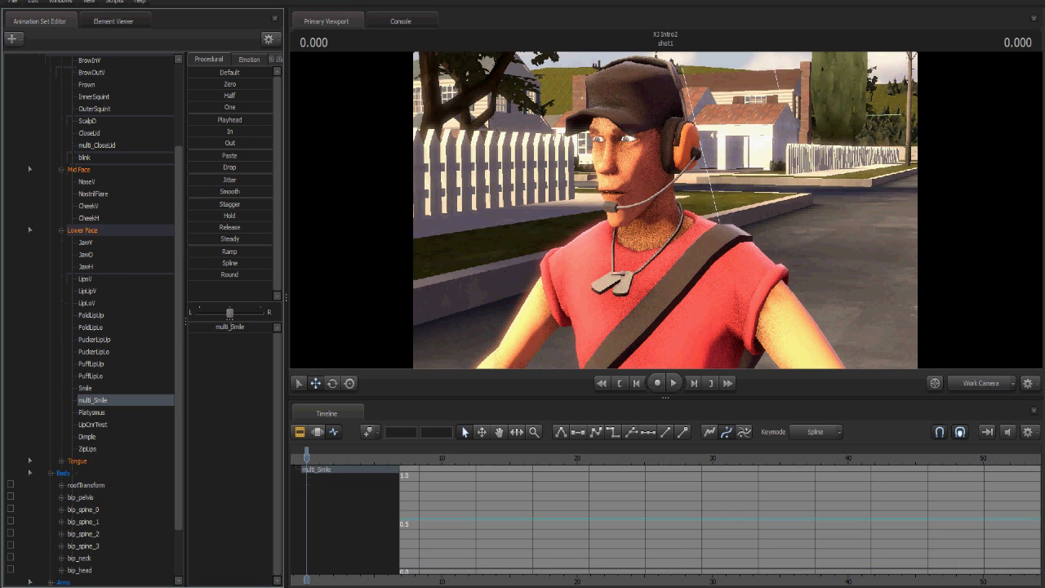
click(87, 387)
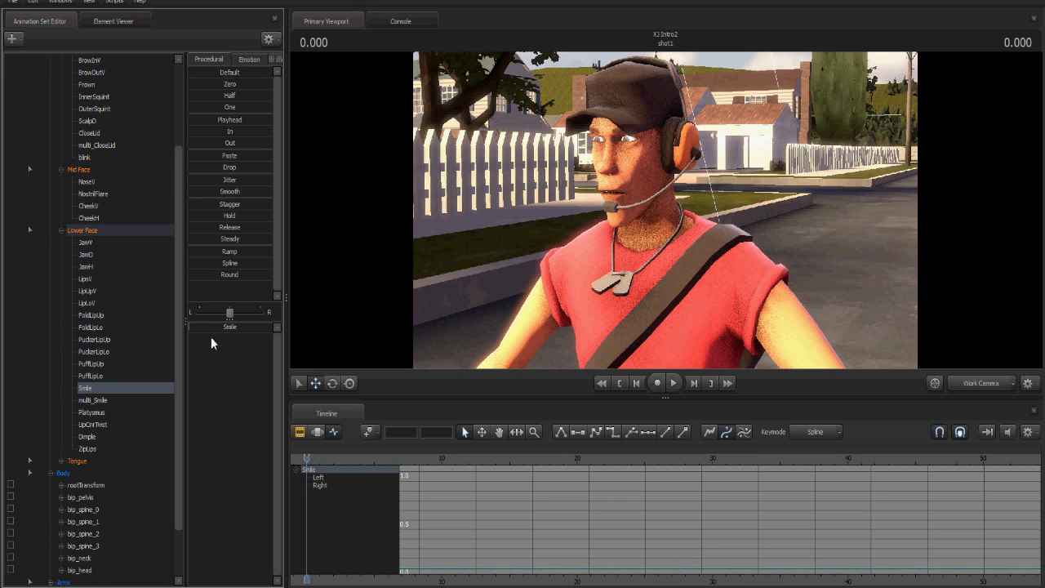
mouse_move(204, 327)
mouse_down()
mouse_move(271, 326)
mouse_move(199, 327)
mouse_up()
scroll(122, 371, down, 2)
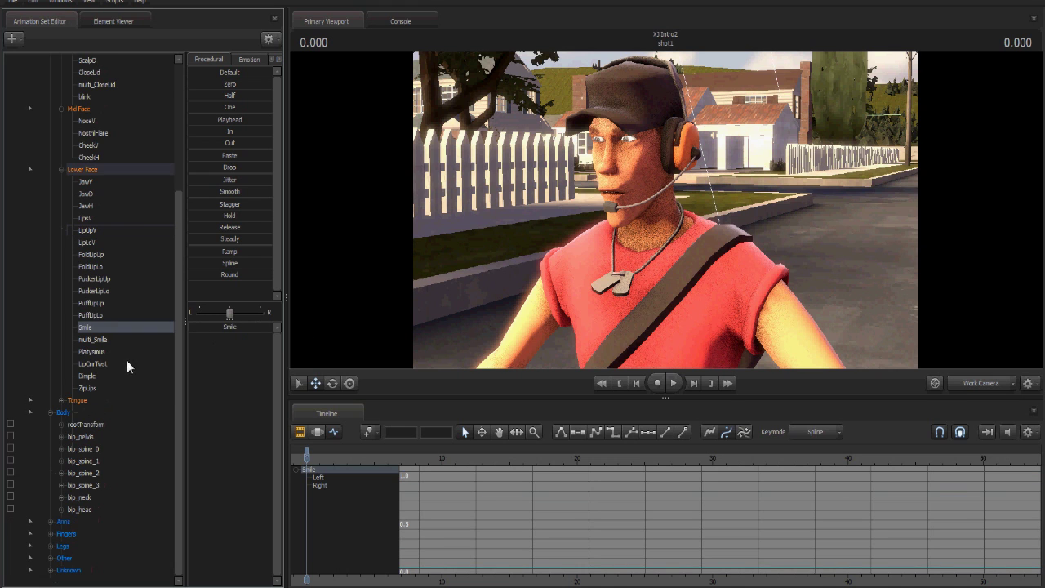
click(111, 375)
scroll(105, 335, up, 5)
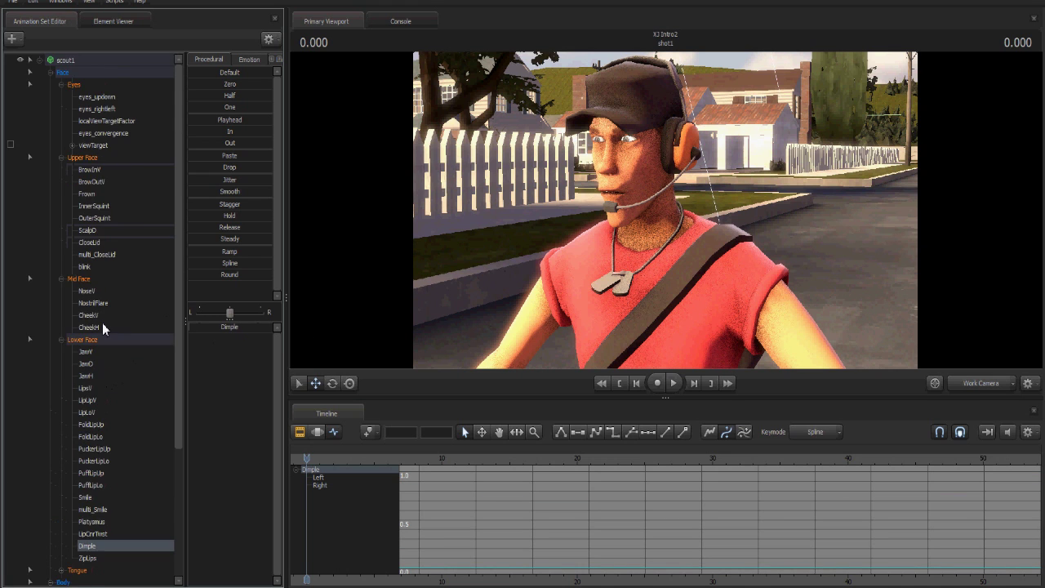
Step: Set the Scout's Frown control to about 0.8 and go through InnerSquint and OuterSquint in the Upper Face group
click(95, 194)
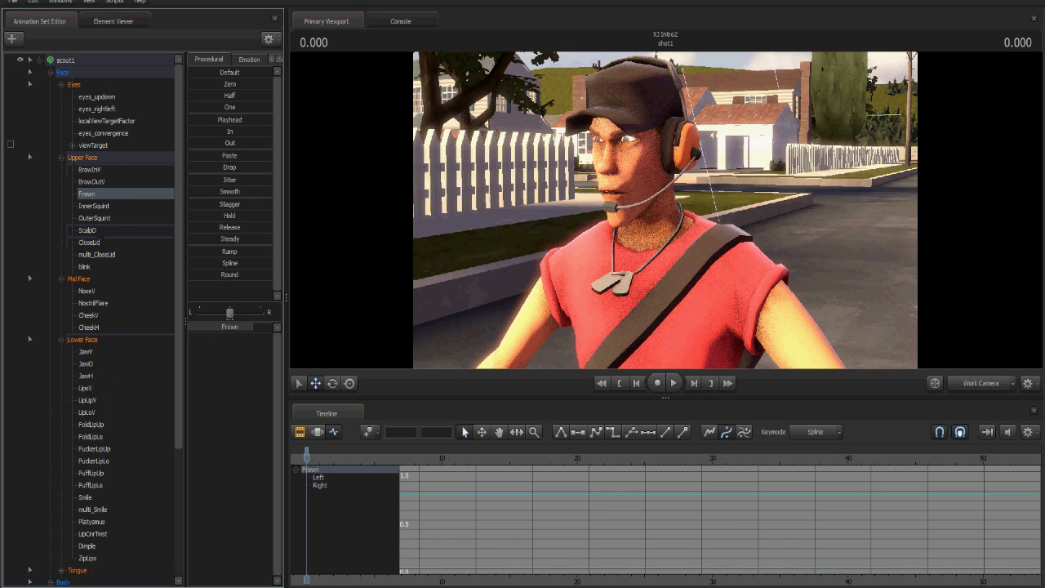
click(91, 206)
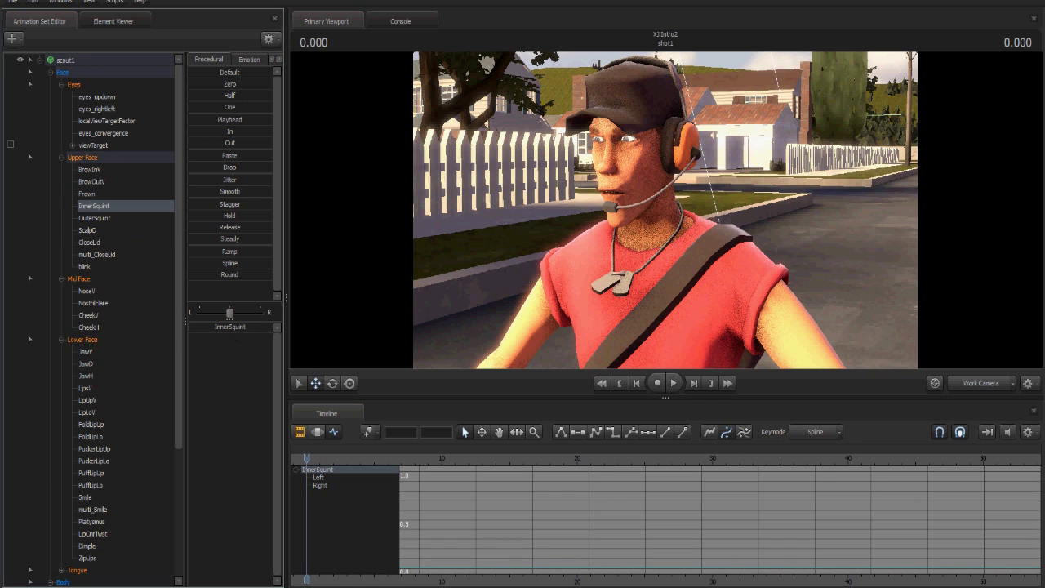
click(116, 219)
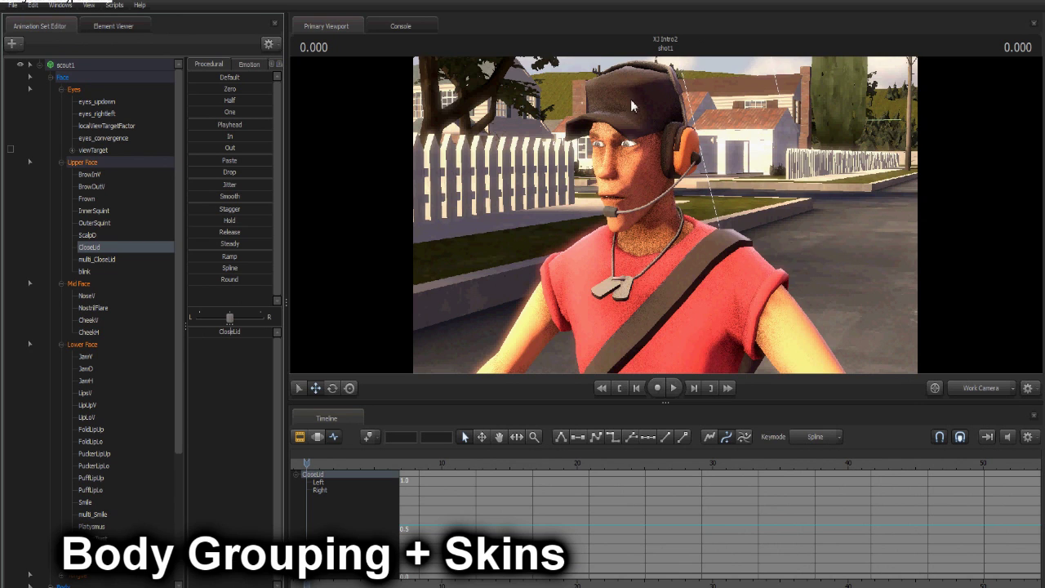
Step: Tilt the work camera up to show the Scout's whole cap and collapse the Face group and the scout1 animation set
drag(707, 232, 719, 193)
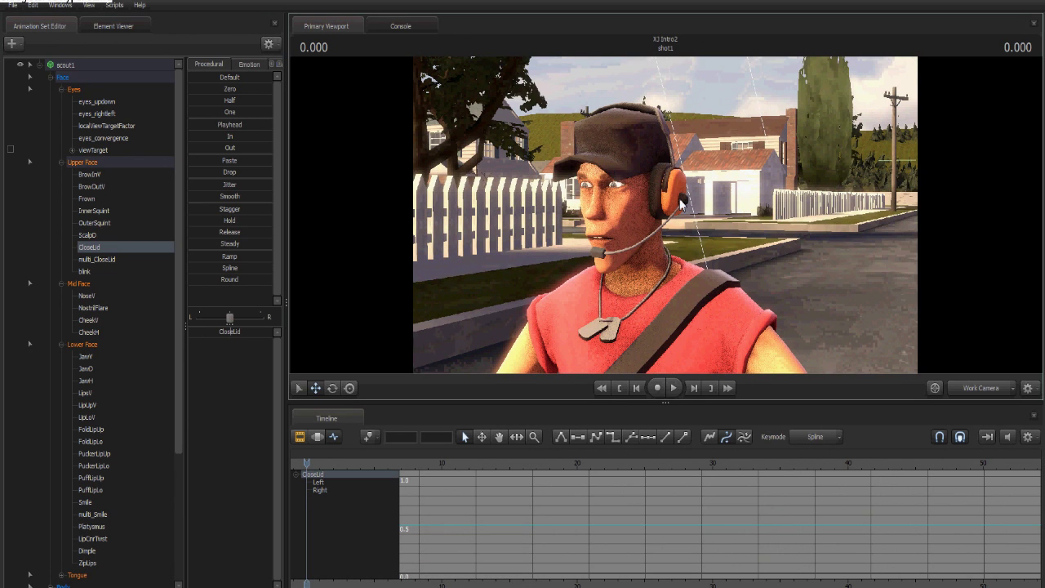
click(50, 77)
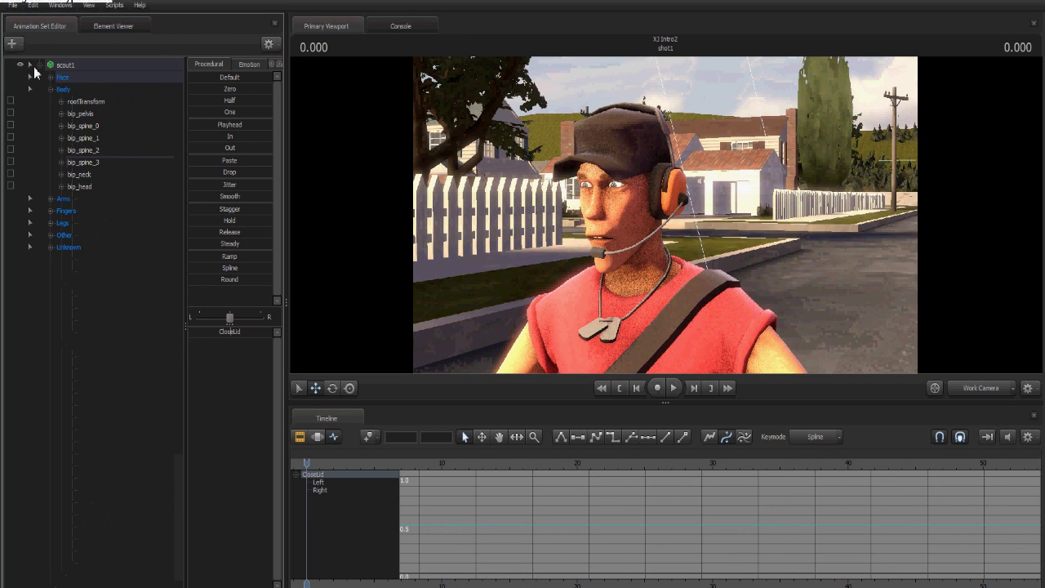
click(40, 67)
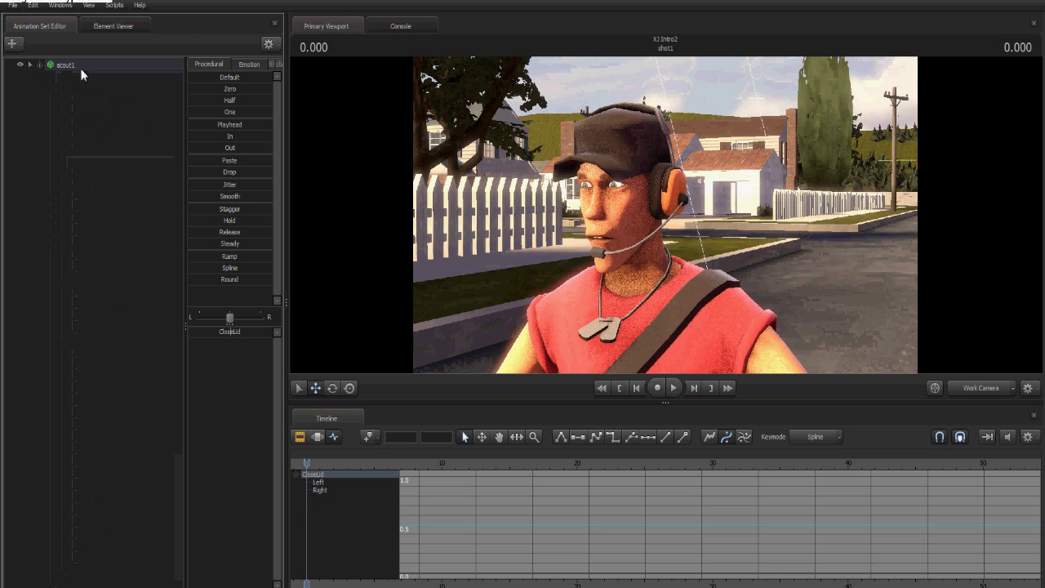
Step: Remove the Scout's cap and headphones by setting the hat and headphones body groups to none
right_click(86, 64)
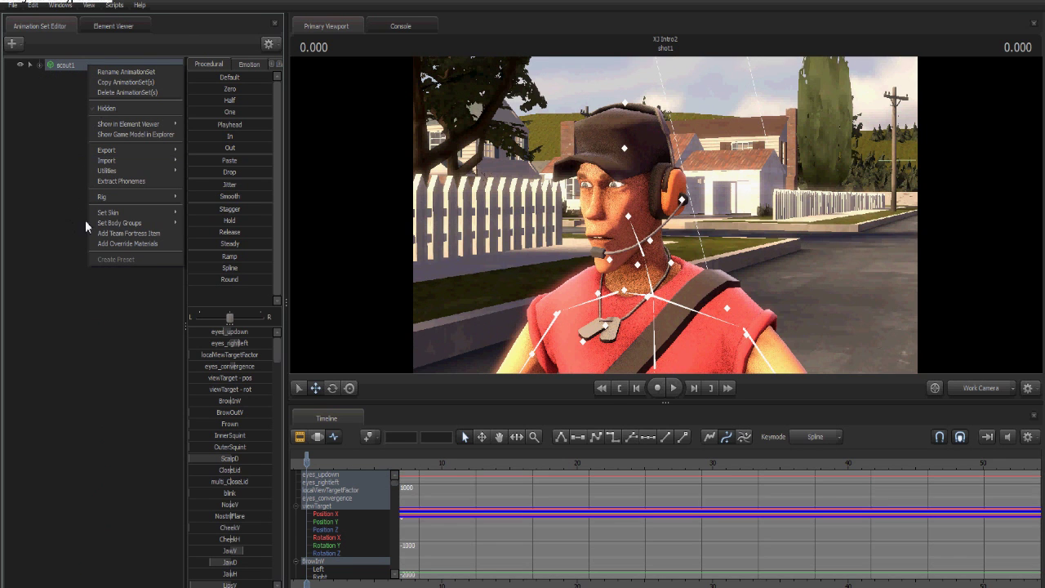
mouse_move(120, 222)
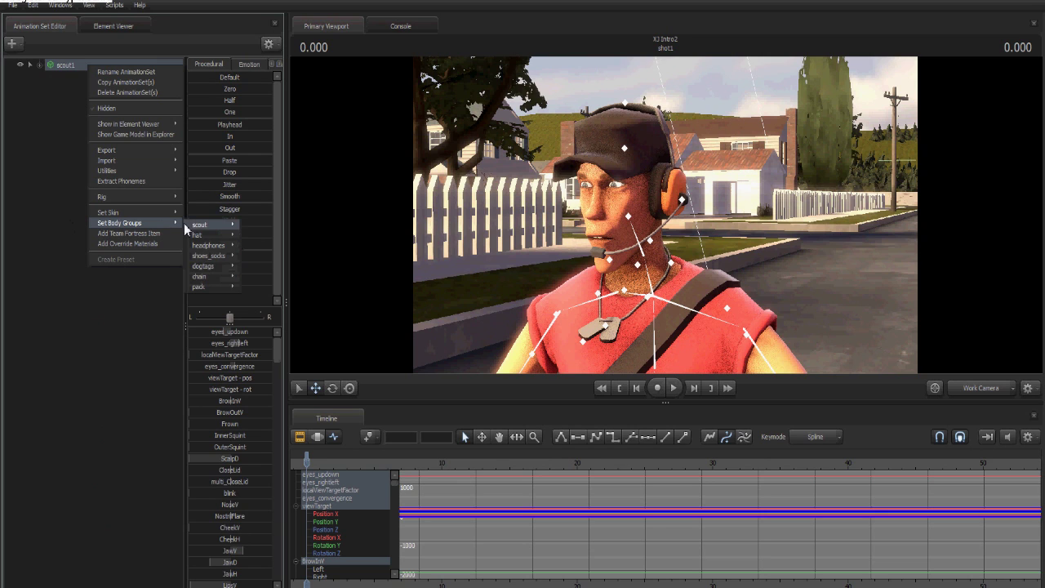
mouse_move(200, 235)
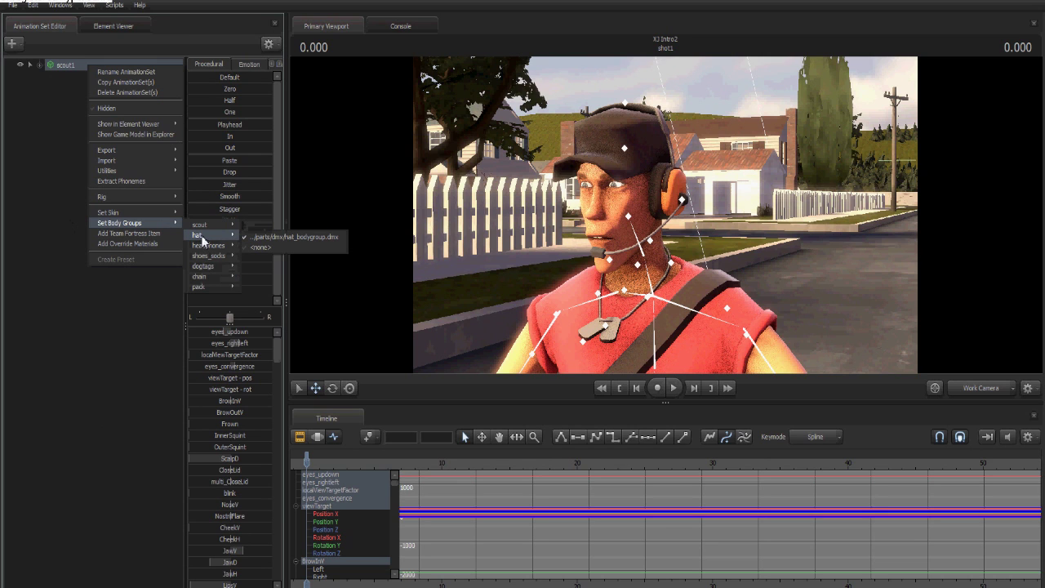
click(261, 247)
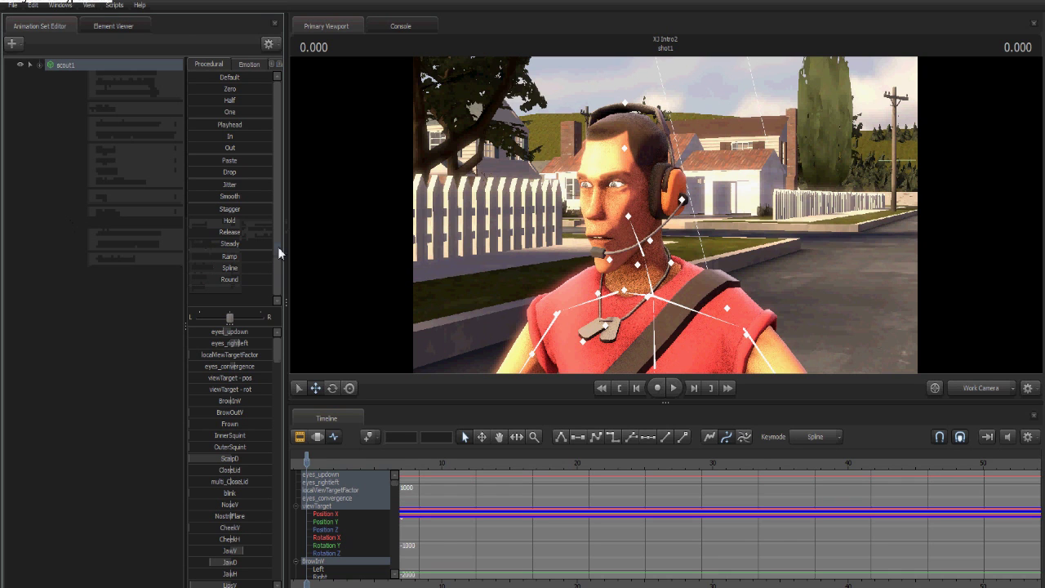
right_click(63, 66)
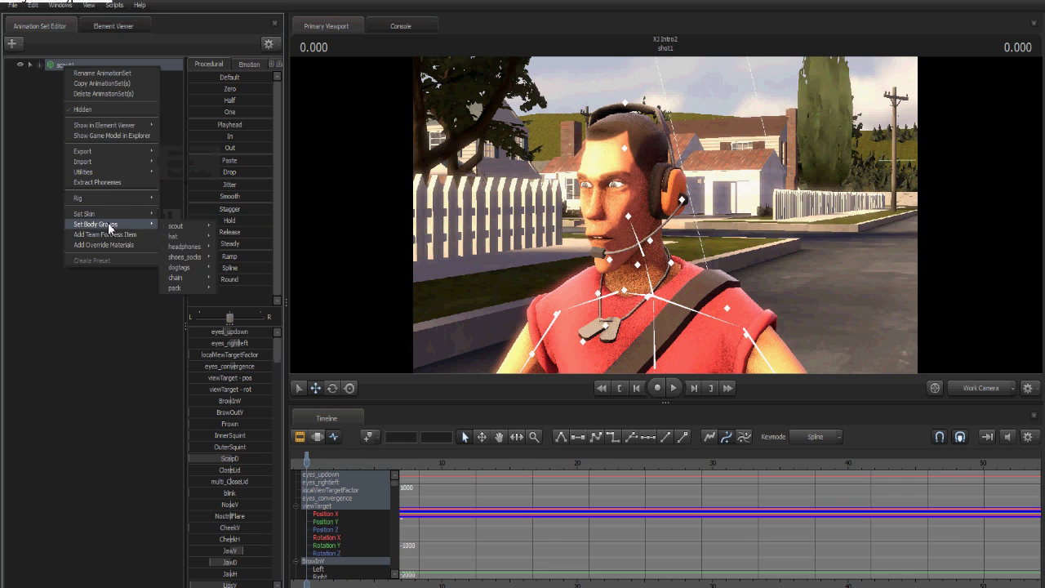
mouse_move(200, 248)
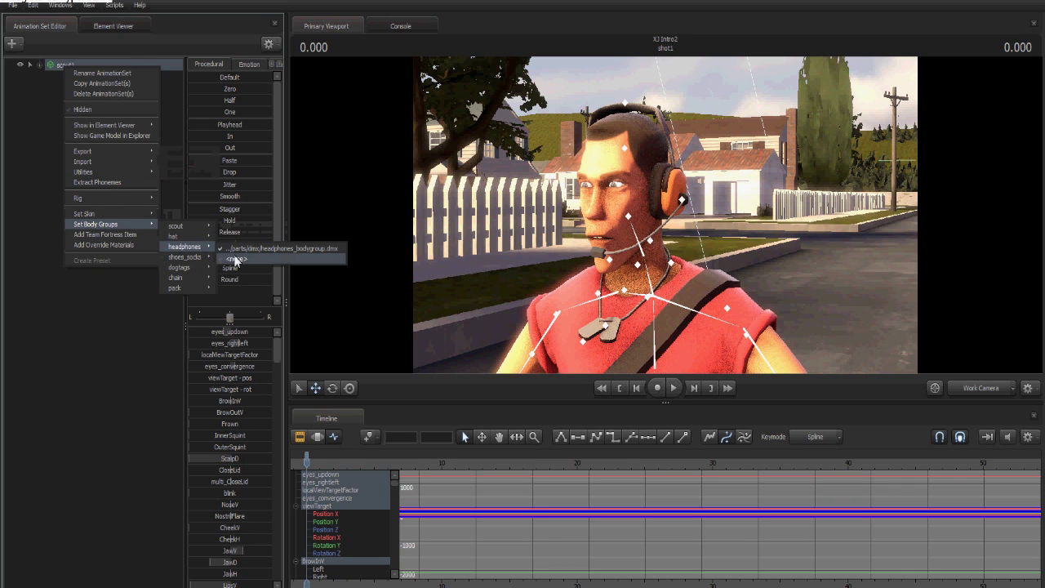
click(235, 259)
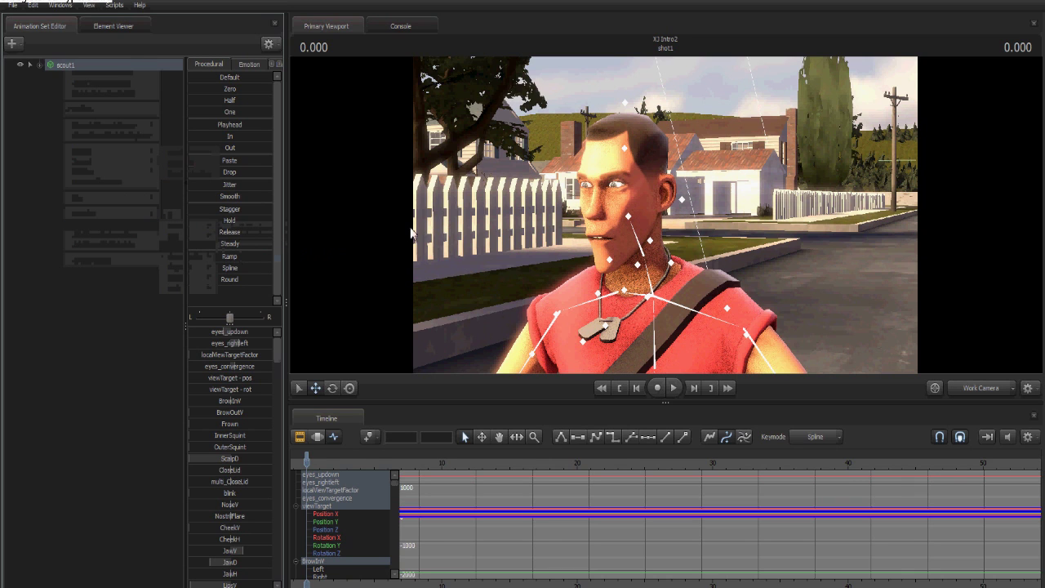
Step: Switch the Scout model to the blue skin, number 1
drag(912, 203, 885, 243)
key(s)
key(w)
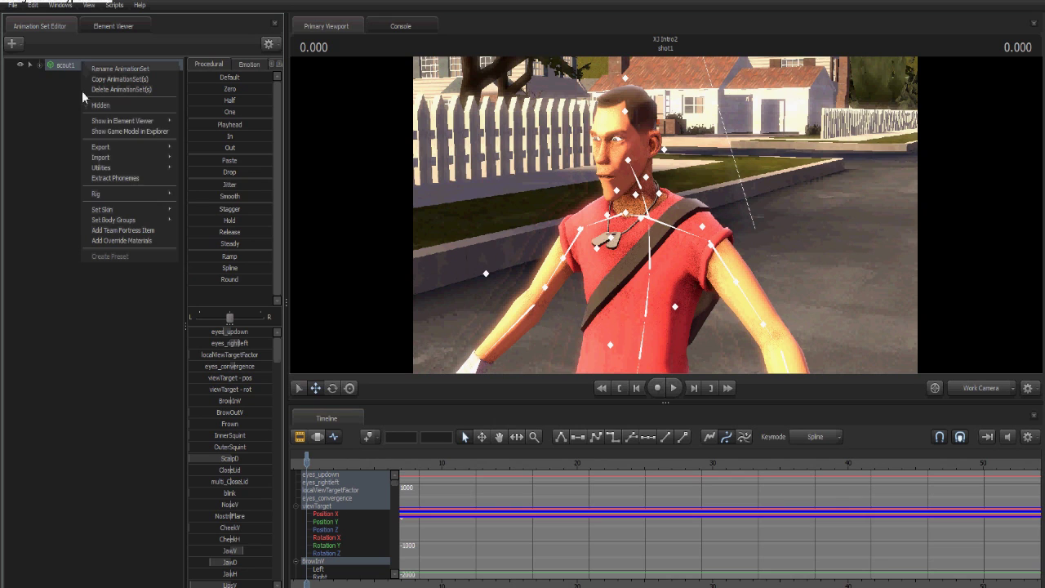
mouse_move(121, 211)
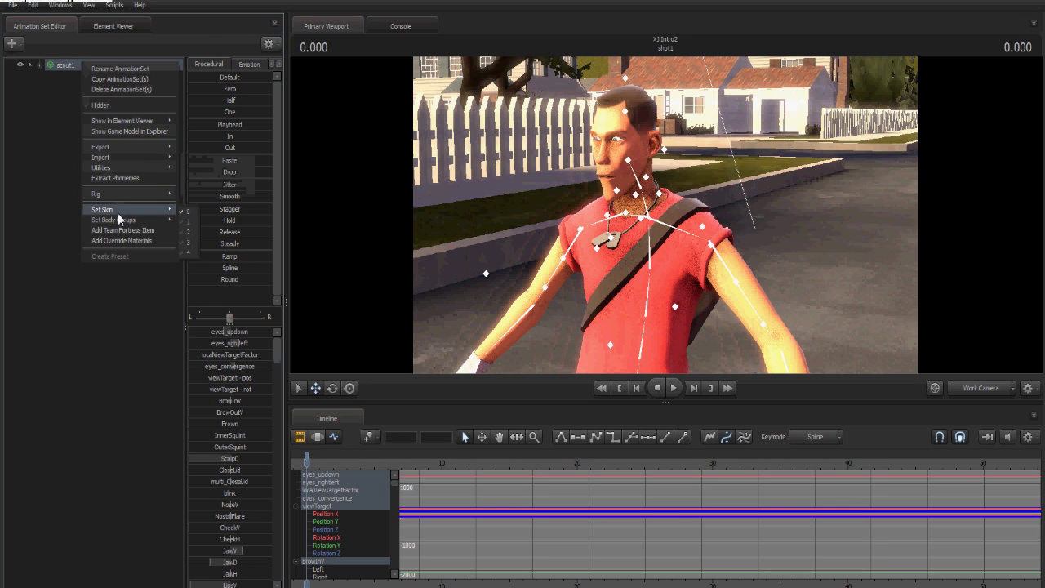
click(190, 227)
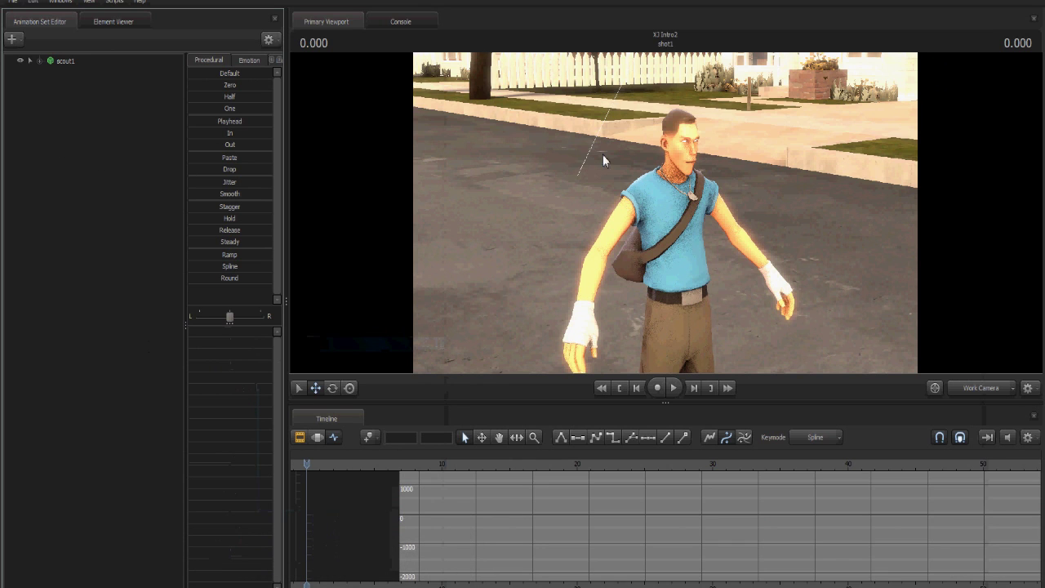
Step: Create an animation set for a new light in front of the Scout
drag(564, 198, 413, 164)
key(s)
key(w)
key(d)
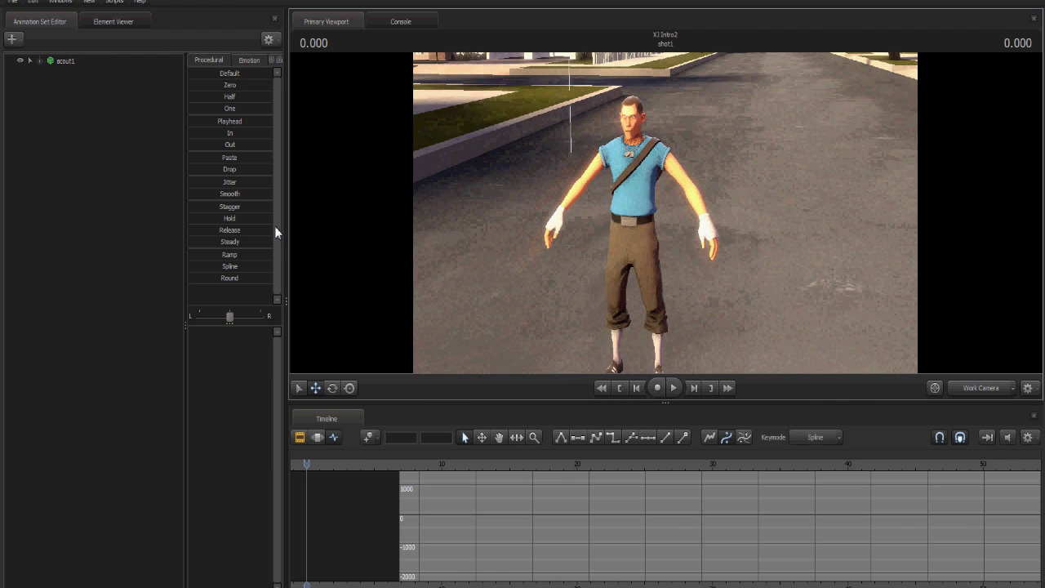
click(21, 43)
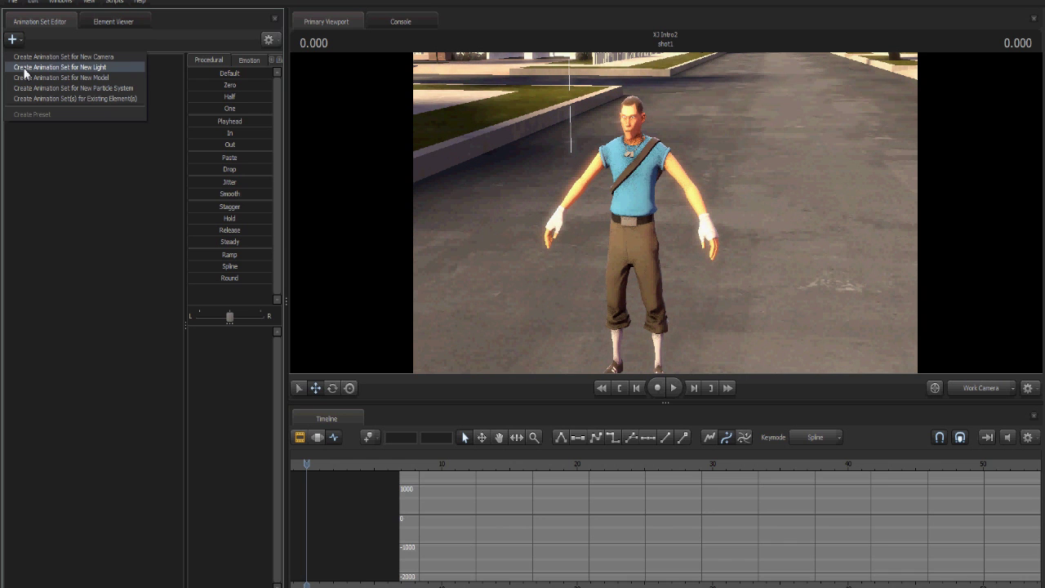
click(25, 70)
Step: Move the new light down beside the Scout and tilt it so that it shines on him and the road
key(s)
mouse_move(603, 217)
mouse_down()
mouse_move(616, 222)
mouse_move(613, 207)
mouse_up()
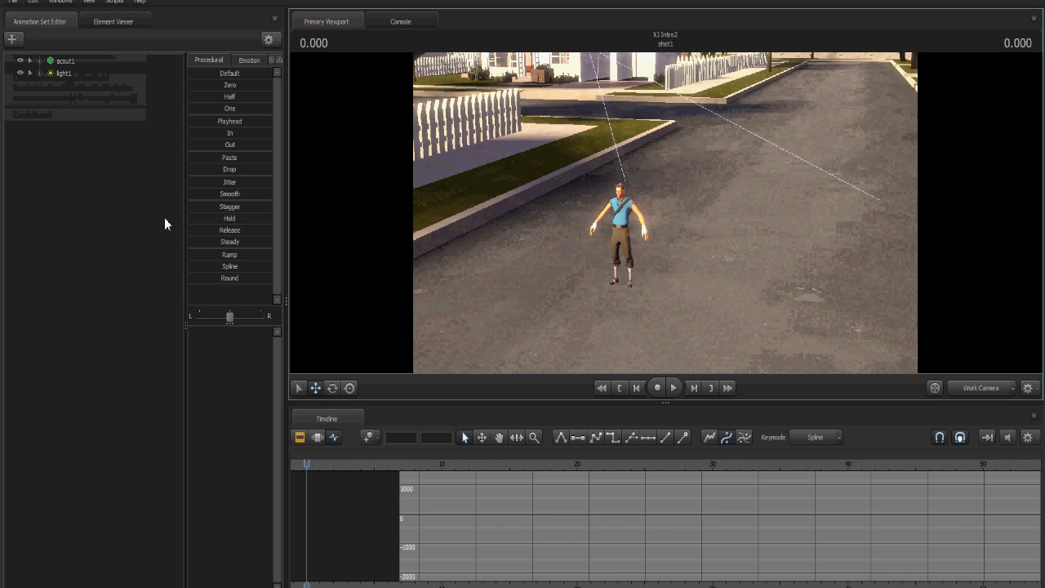
click(83, 74)
mouse_move(663, 214)
mouse_down()
mouse_move(640, 225)
mouse_move(663, 214)
mouse_up()
key(w)
key(d)
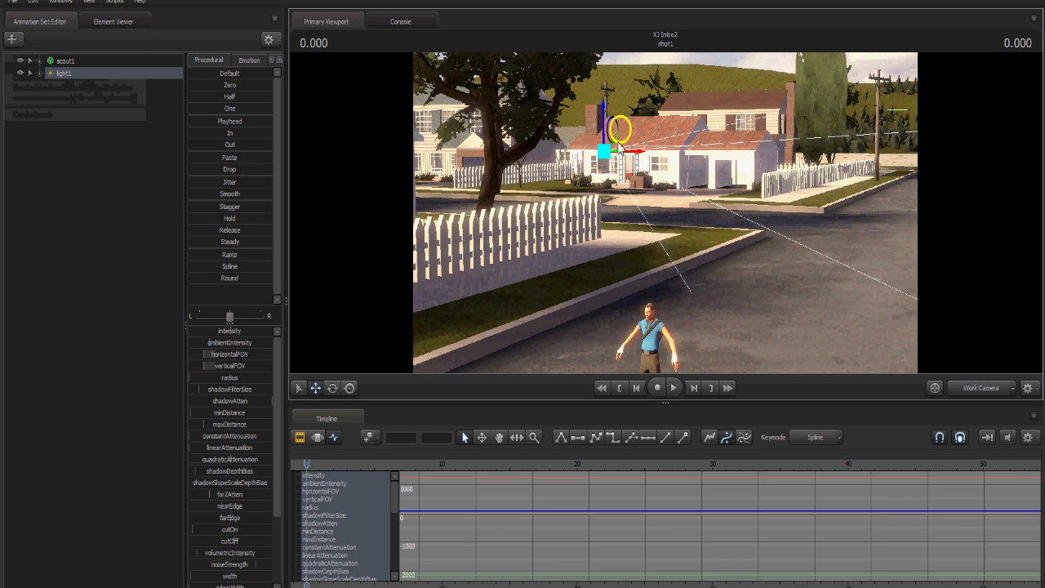
drag(621, 148, 523, 322)
key(w)
drag(590, 204, 589, 195)
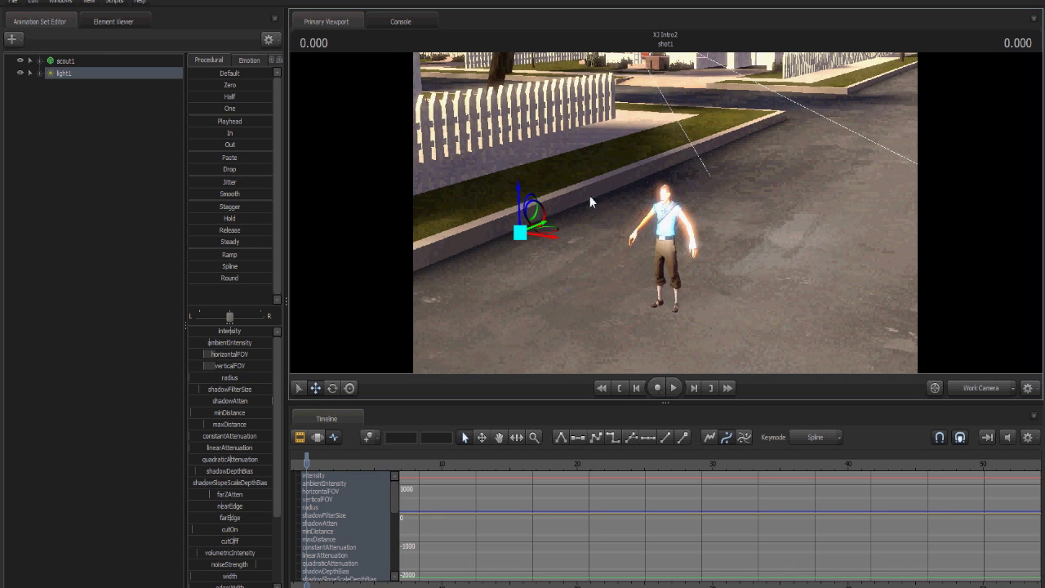
drag(525, 209, 524, 238)
Step: Widen the light's horizontalFOV and verticalFOV to nearly their maximum
drag(670, 200, 652, 221)
key(w)
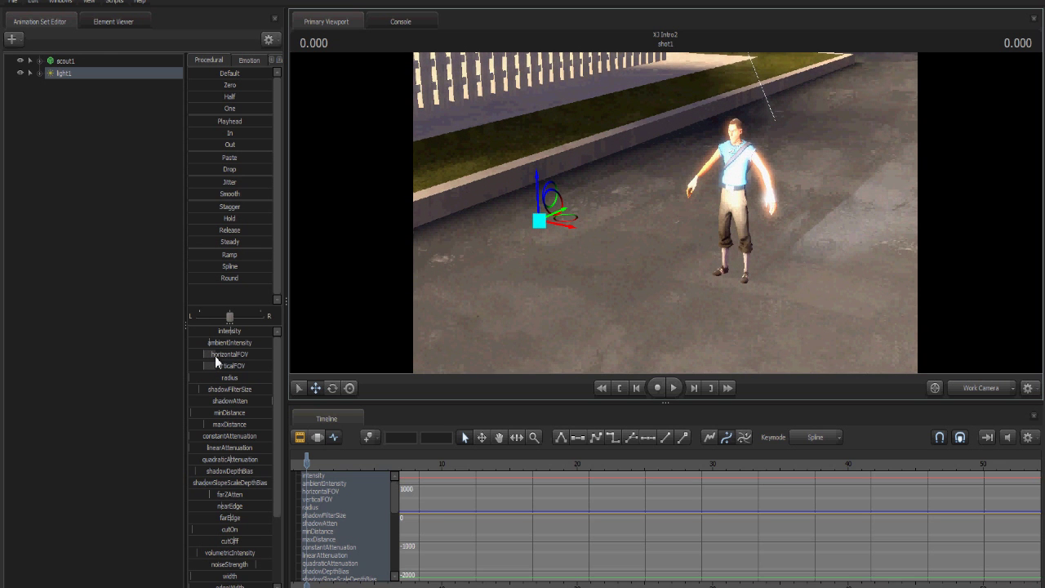
drag(214, 356, 266, 356)
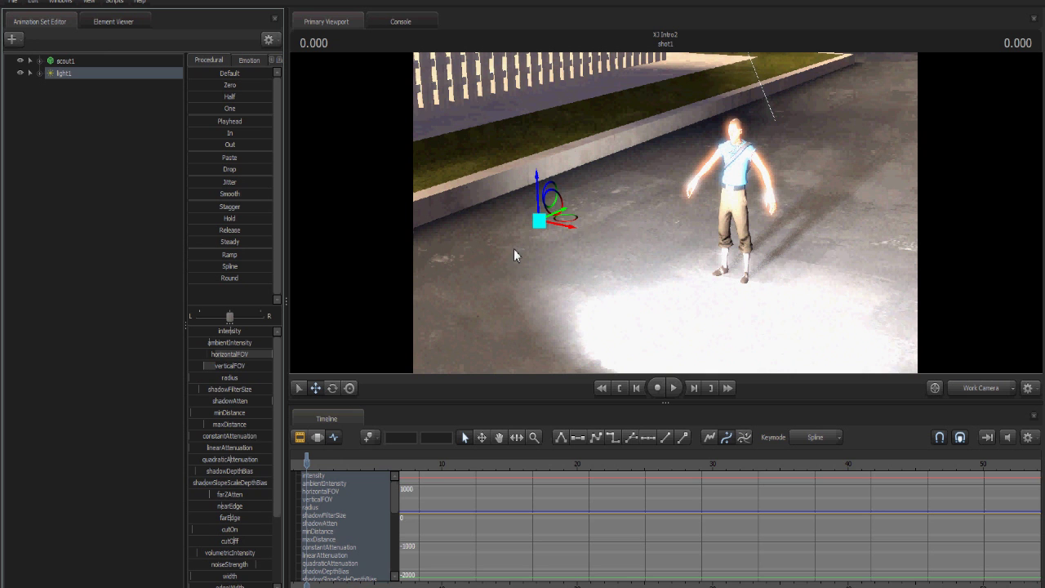
drag(218, 368, 273, 368)
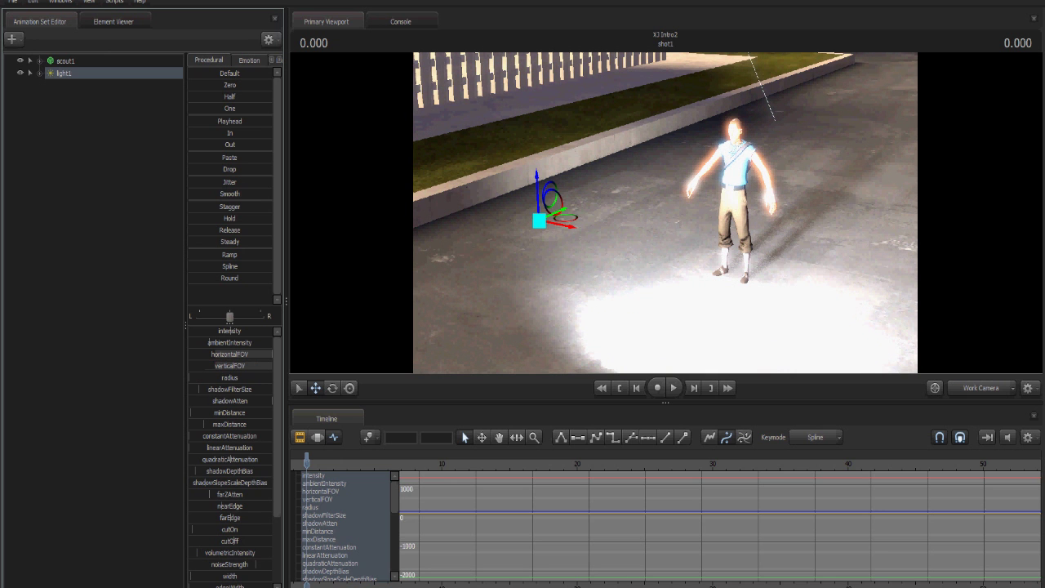
Step: Lower the light's shadowFilterSize and shadowAtten to their minimum for the Scout's shadow
drag(707, 335, 346, 304)
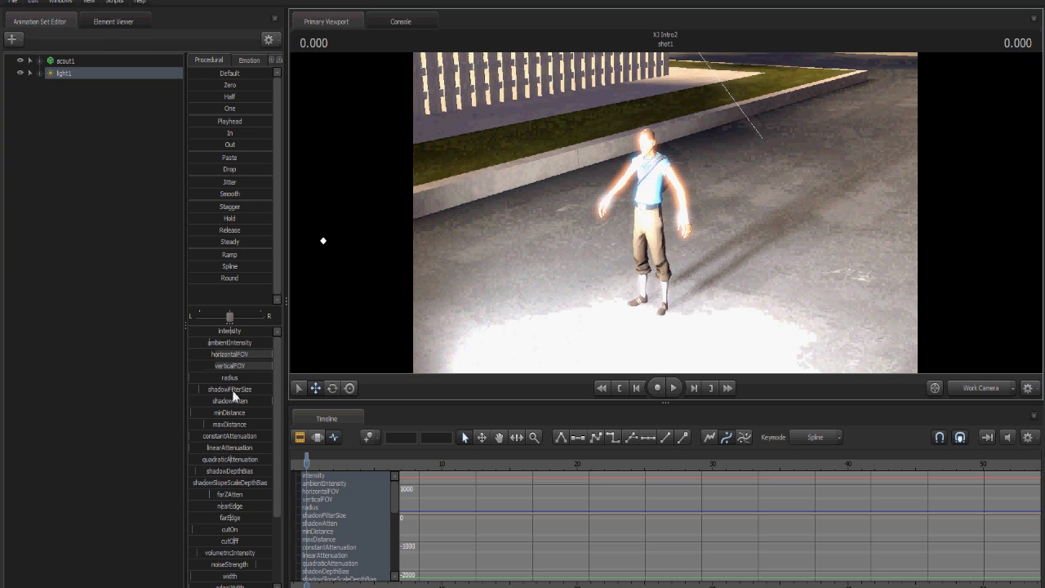
drag(194, 390, 189, 390)
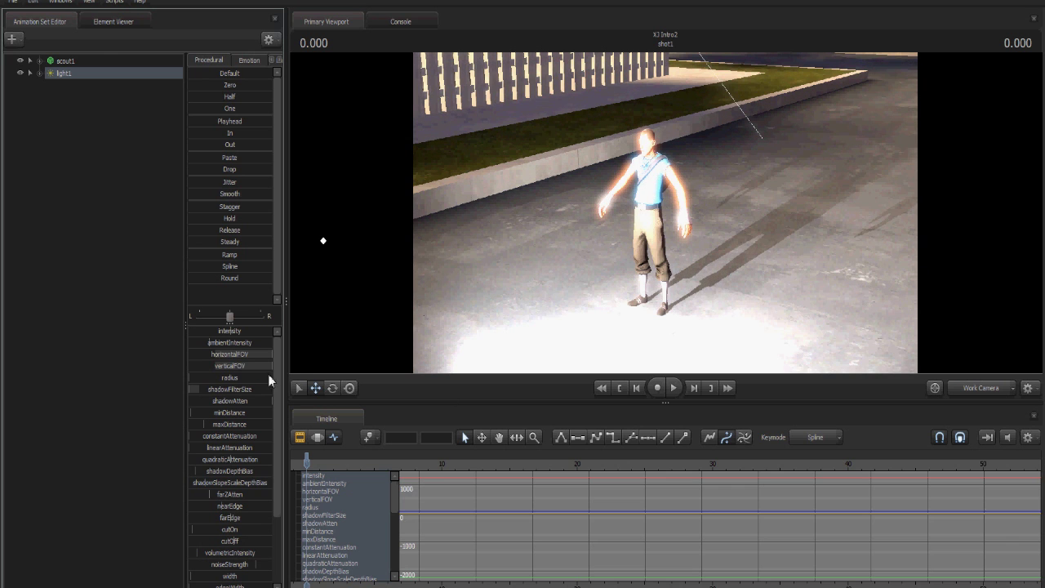
mouse_move(214, 390)
mouse_down()
mouse_move(238, 389)
mouse_move(190, 390)
mouse_up()
drag(258, 400, 190, 401)
Step: Enable volumetrics on light1 and reduce its volumetricIntensity to near the minimum
mouse_move(274, 474)
mouse_down()
mouse_move(269, 531)
mouse_move(281, 463)
mouse_up()
drag(708, 304, 573, 298)
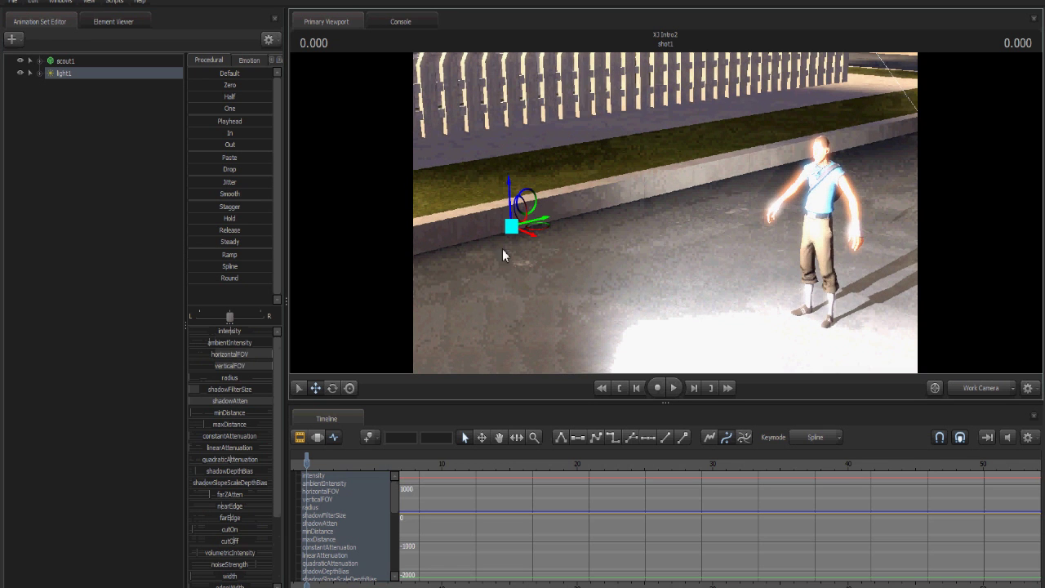
drag(281, 499, 277, 551)
right_click(510, 226)
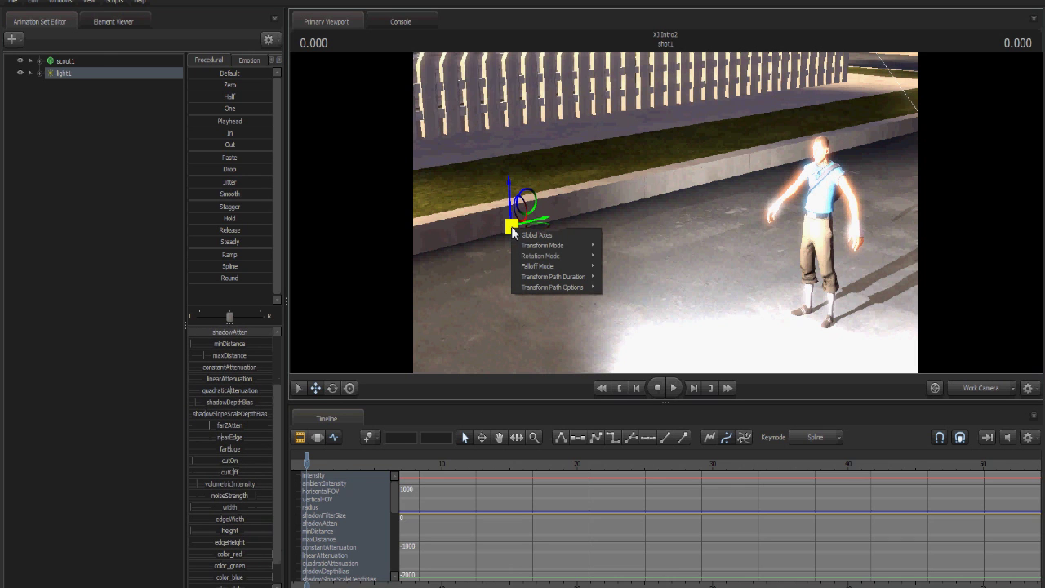
right_click(77, 75)
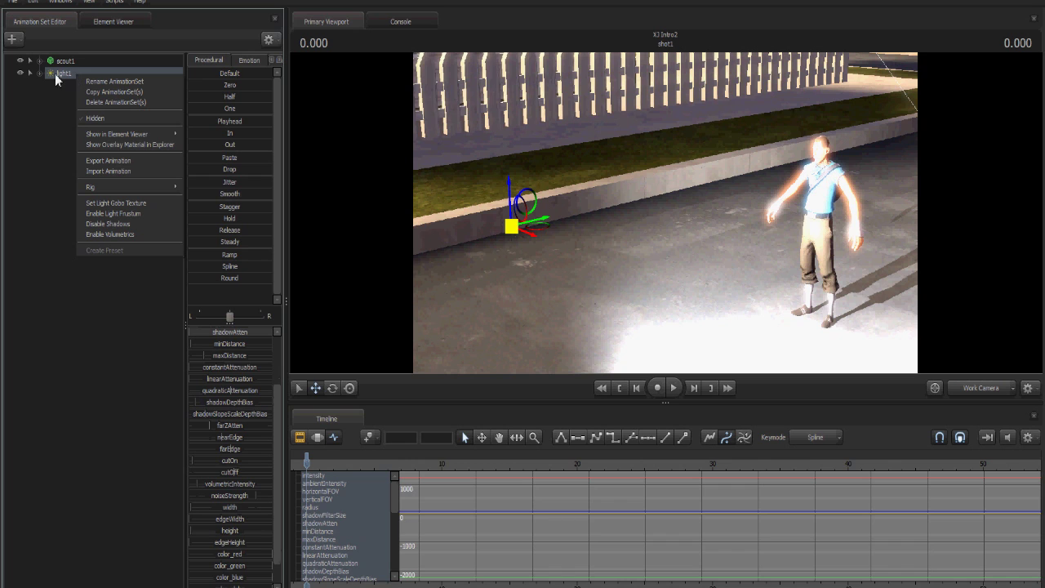
click(111, 235)
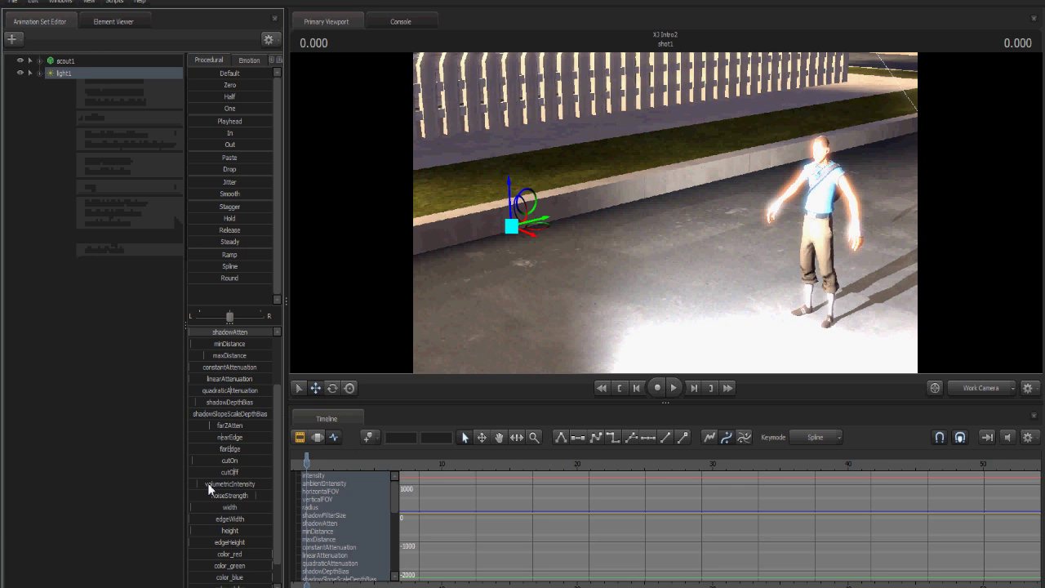
mouse_move(190, 484)
mouse_down()
mouse_move(220, 484)
mouse_move(191, 484)
mouse_up()
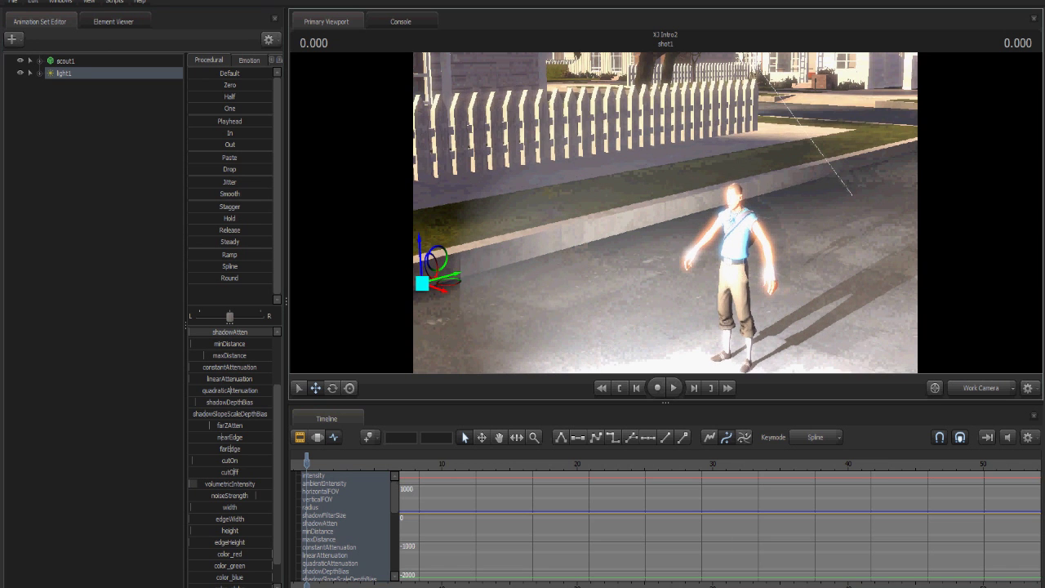
Step: Reduce light1's intensity to near the minimum so that the Scout's face is no longer overexposed
drag(587, 258, 661, 240)
key(w)
key(w)
scroll(269, 339, up, 2)
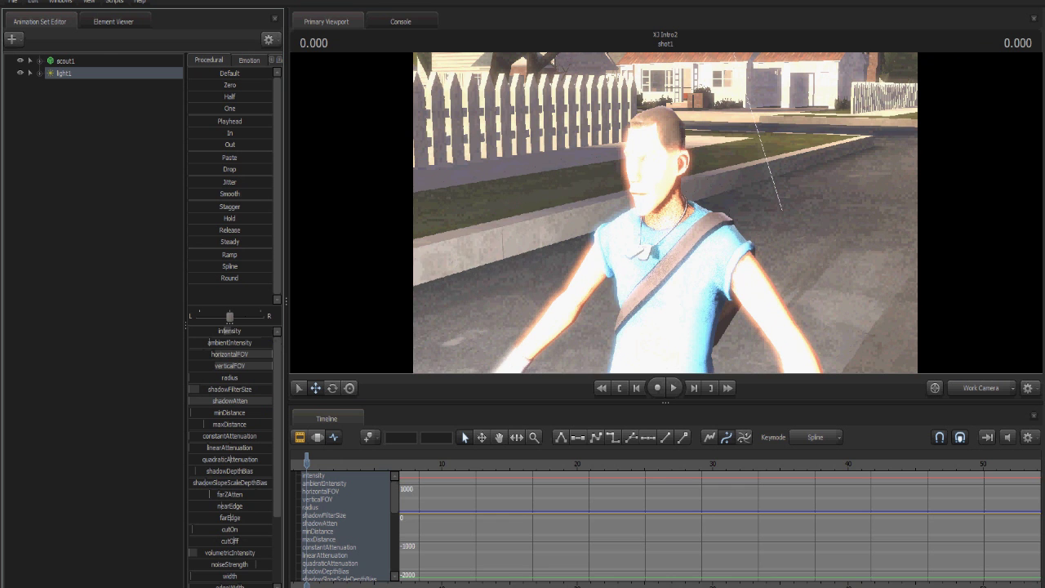
drag(213, 331, 193, 331)
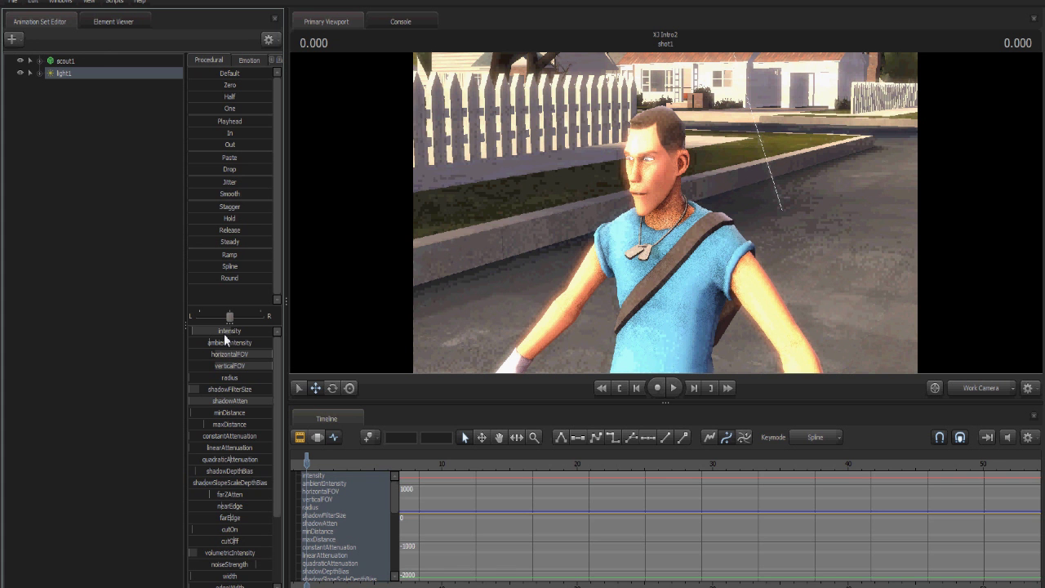
Step: Create an animation set for a new camera and make camera2 the scene camera
drag(511, 278, 465, 301)
key(s)
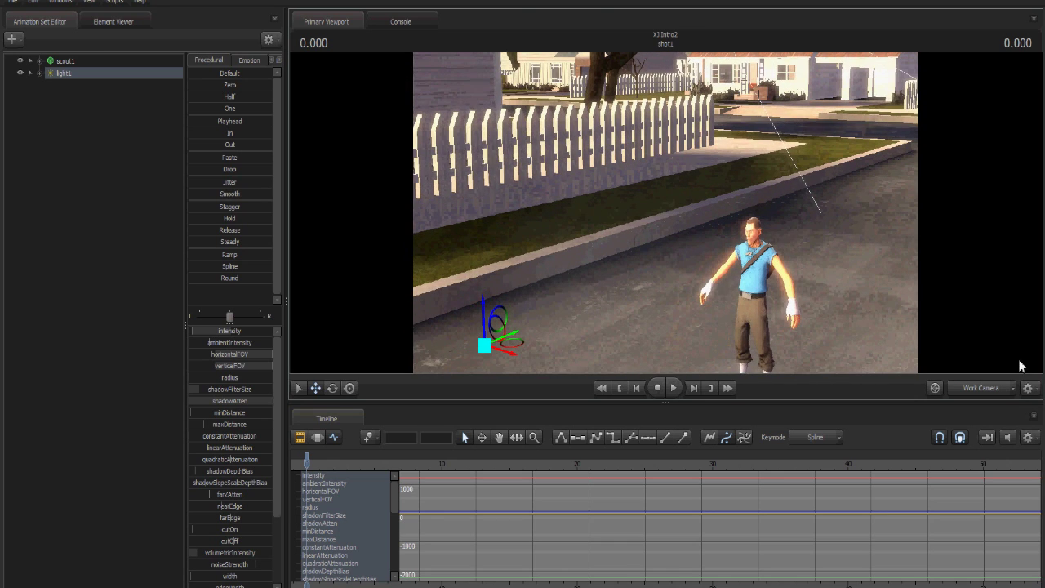
click(17, 40)
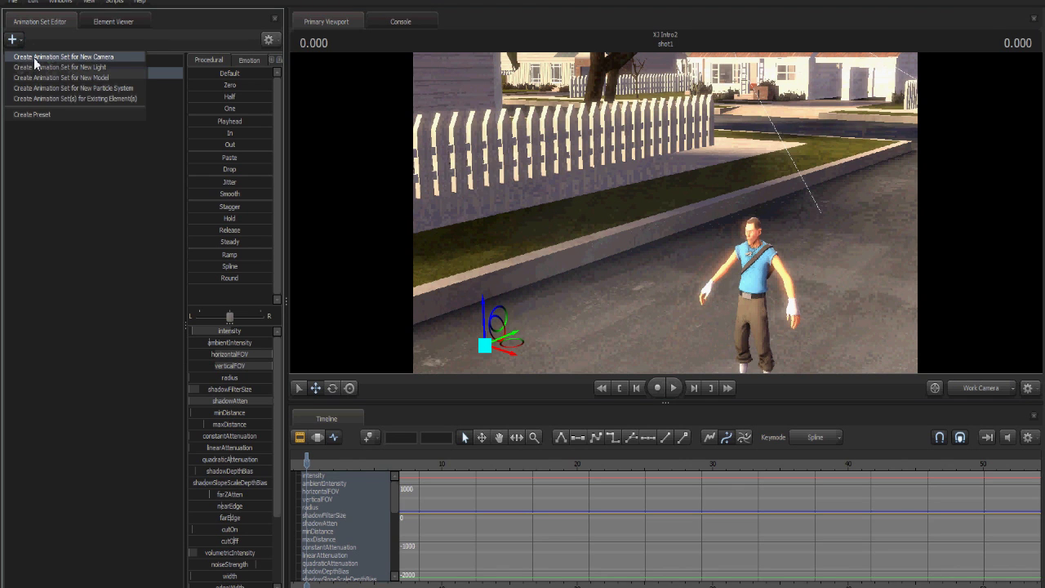
click(49, 57)
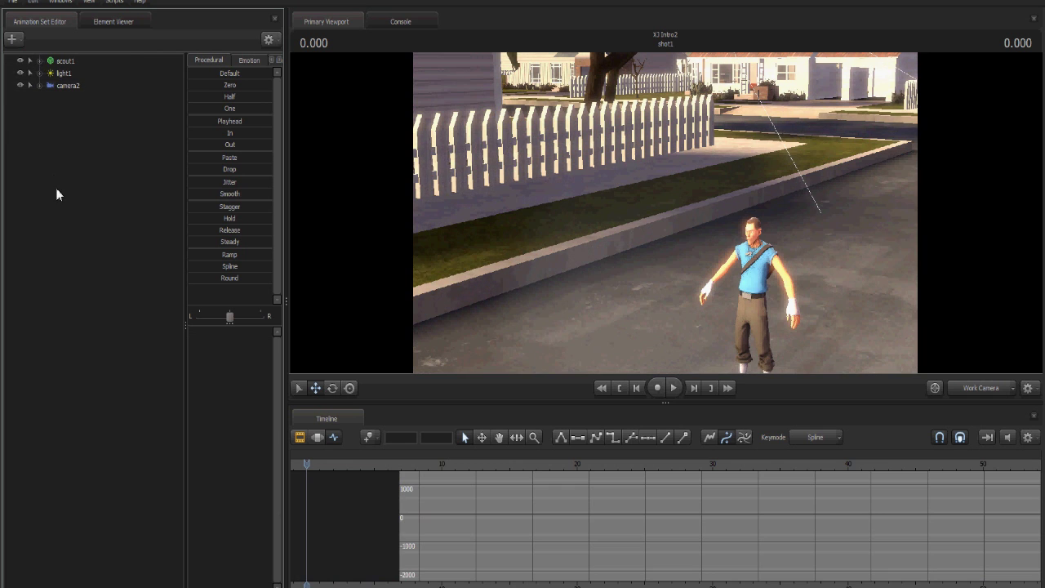
click(78, 86)
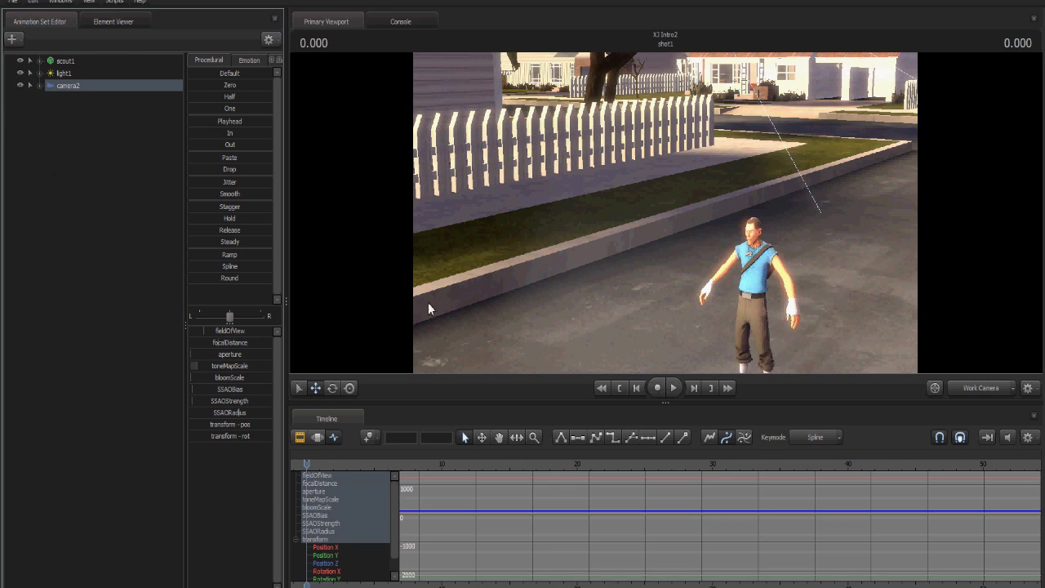
click(1014, 389)
mouse_move(977, 436)
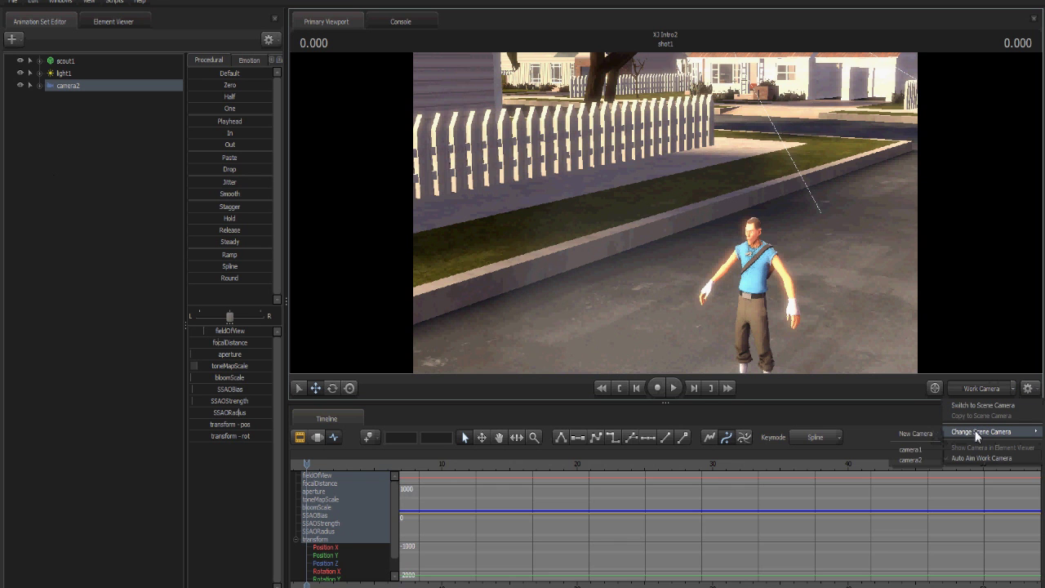
click(910, 460)
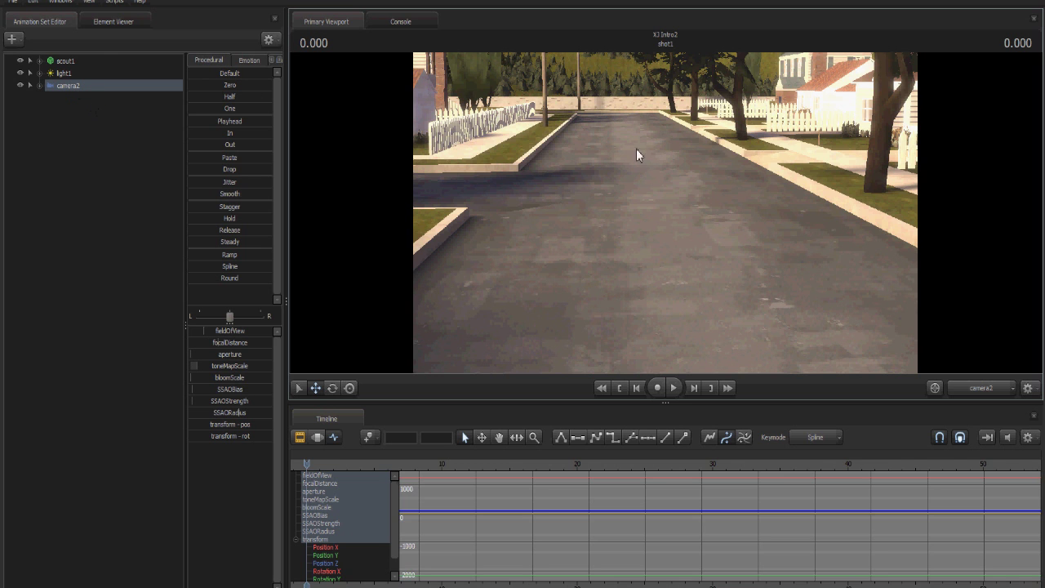
Step: Position camera2 in front of the Scout, framing his head and upper body against the houses and road
drag(707, 189, 654, 189)
drag(665, 272, 704, 258)
key(d)
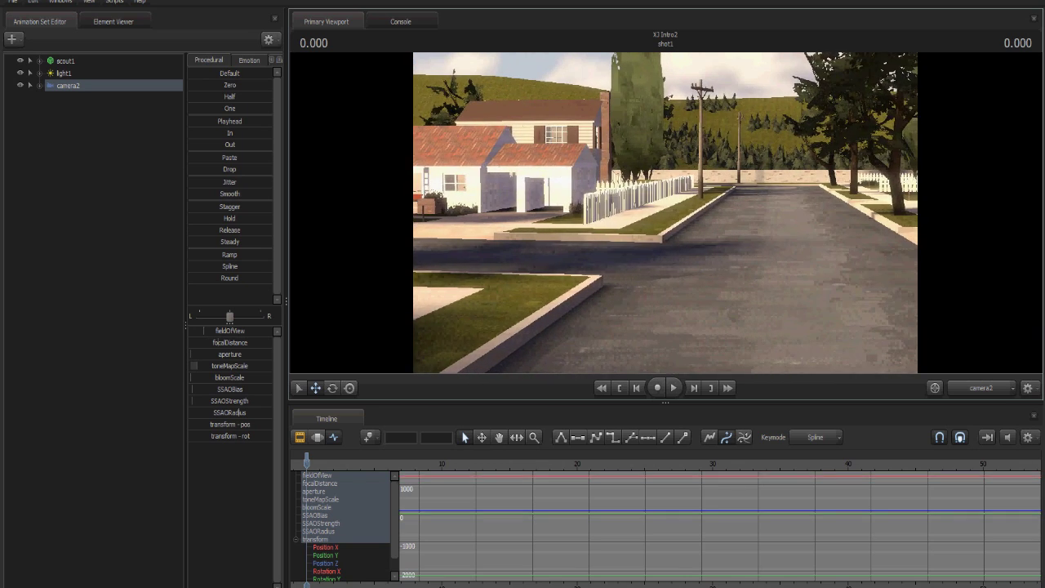
key(d)
drag(666, 212, 495, 213)
key(s)
key(w)
key(w)
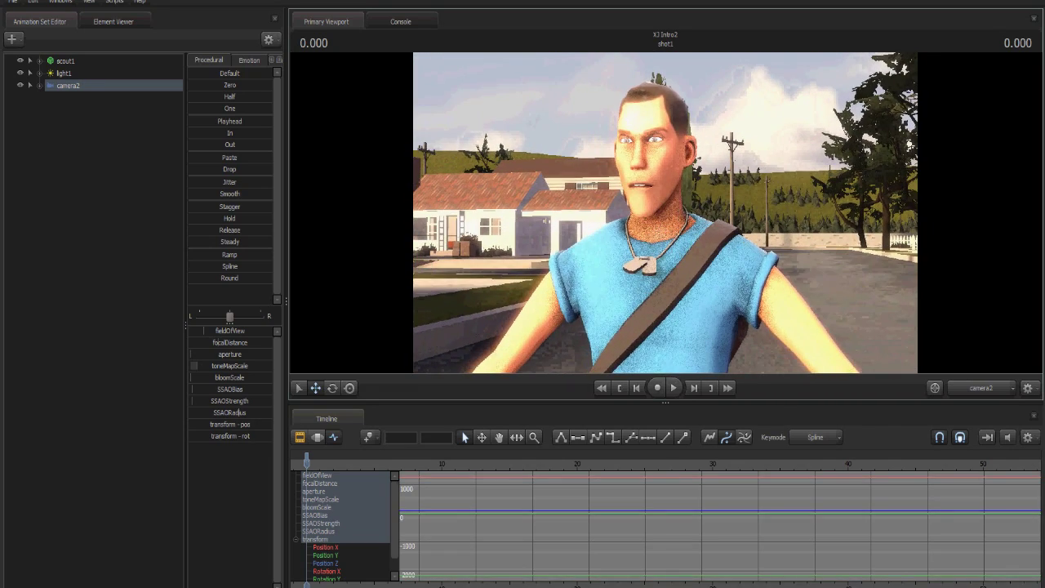
Step: Rotate camera2 from the work camera view so that the shot of the Scout is tilted, and return to looking through camera2
click(967, 387)
mouse_move(535, 283)
mouse_down()
mouse_move(565, 314)
mouse_move(549, 339)
mouse_move(547, 297)
mouse_up()
key(w)
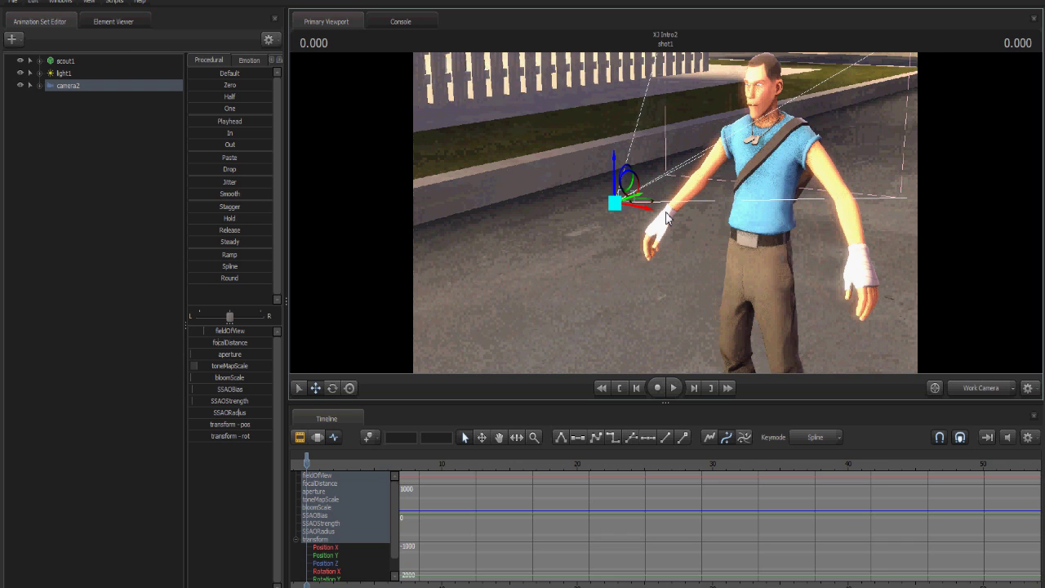
click(332, 388)
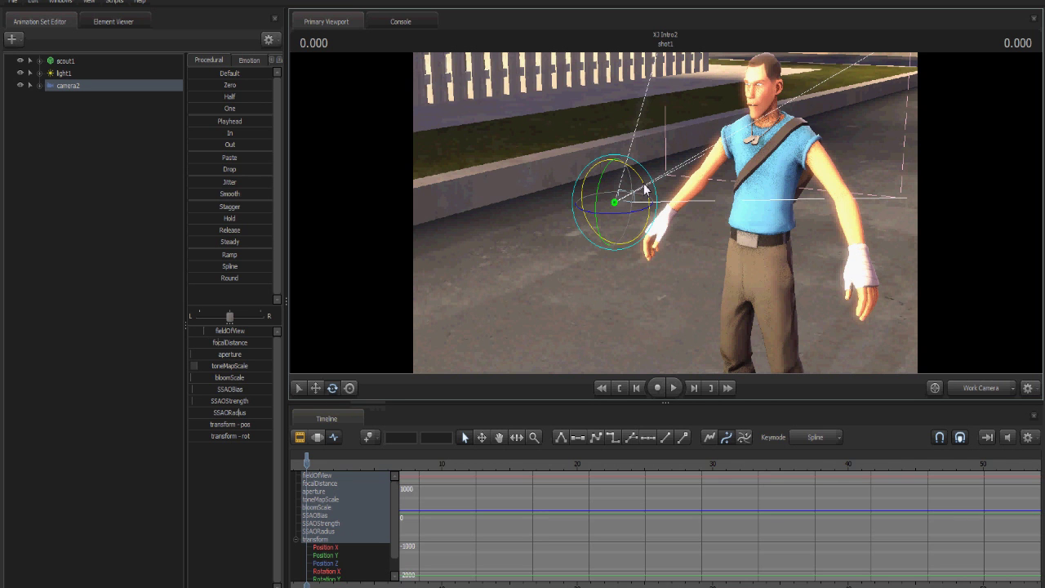
mouse_move(644, 187)
mouse_down()
mouse_move(635, 166)
mouse_move(644, 208)
mouse_up()
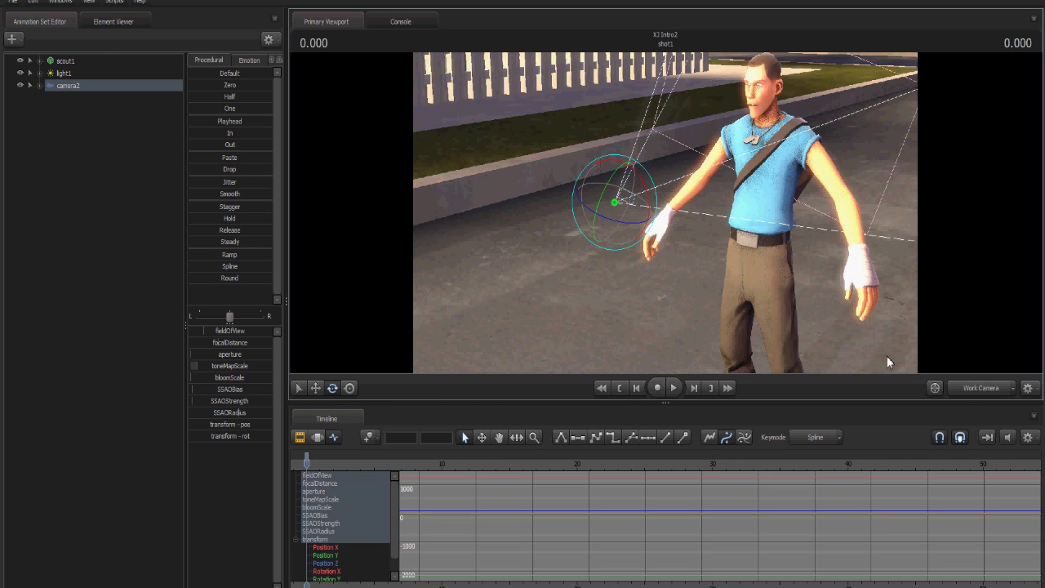
click(962, 389)
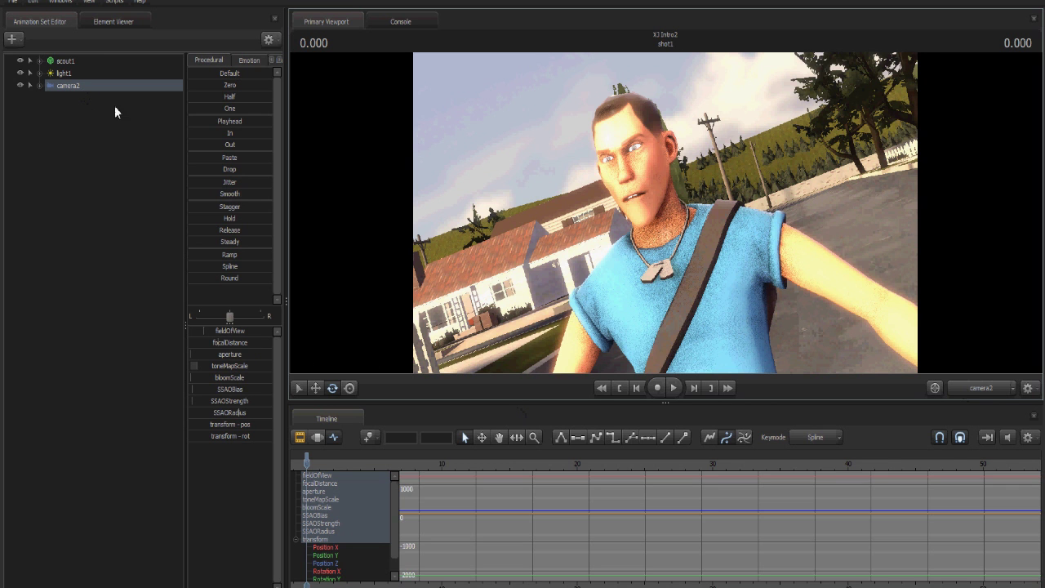
Step: Widen camera2's fieldOfView slightly, then raise its focalDistance and set aperture to the maximum to blur the background behind the Scout
mouse_move(223, 328)
mouse_down()
mouse_move(269, 329)
mouse_move(198, 331)
mouse_move(227, 328)
mouse_up()
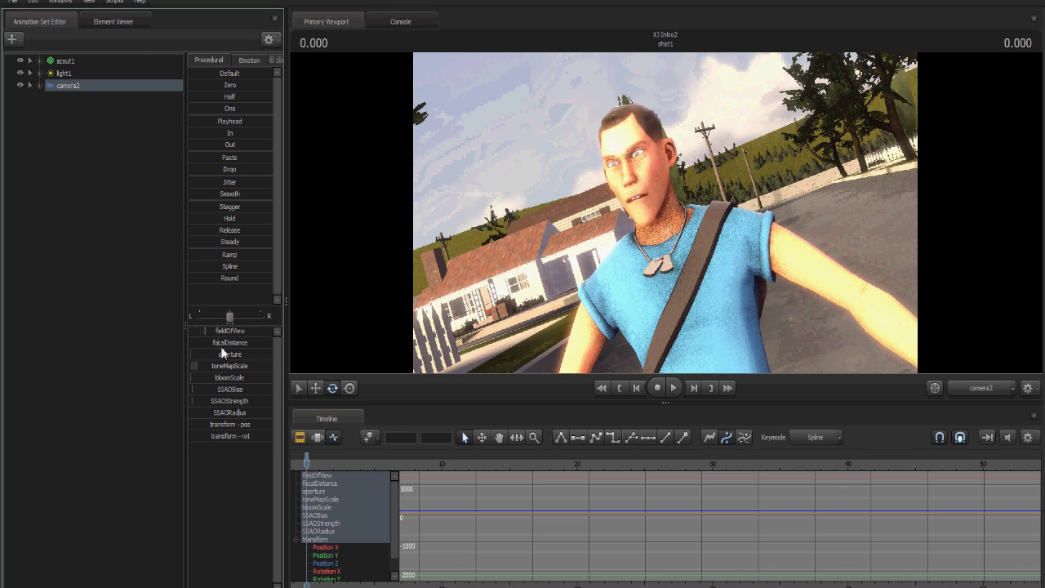
mouse_move(230, 342)
mouse_down()
mouse_move(212, 342)
mouse_move(227, 340)
mouse_up()
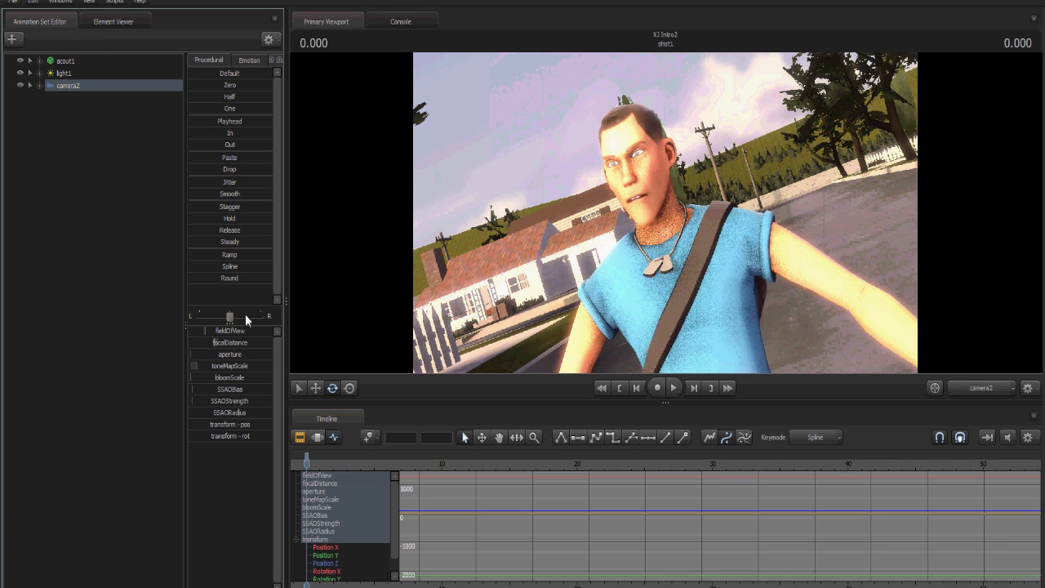
drag(194, 353, 312, 357)
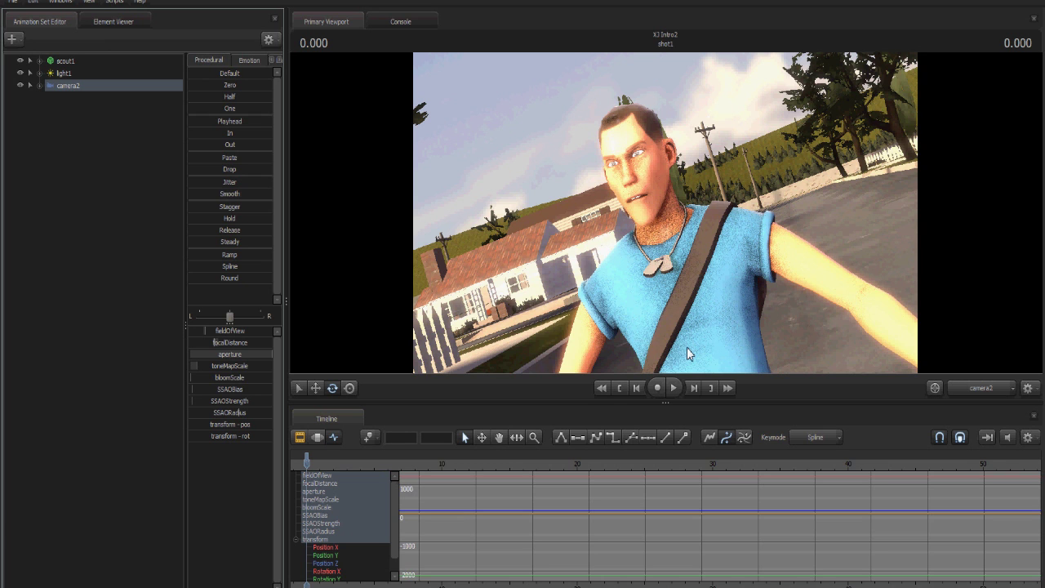
Step: In the progressive refinement render settings, override the samples to 1024 for depth of field and 256 for motion blur
click(300, 437)
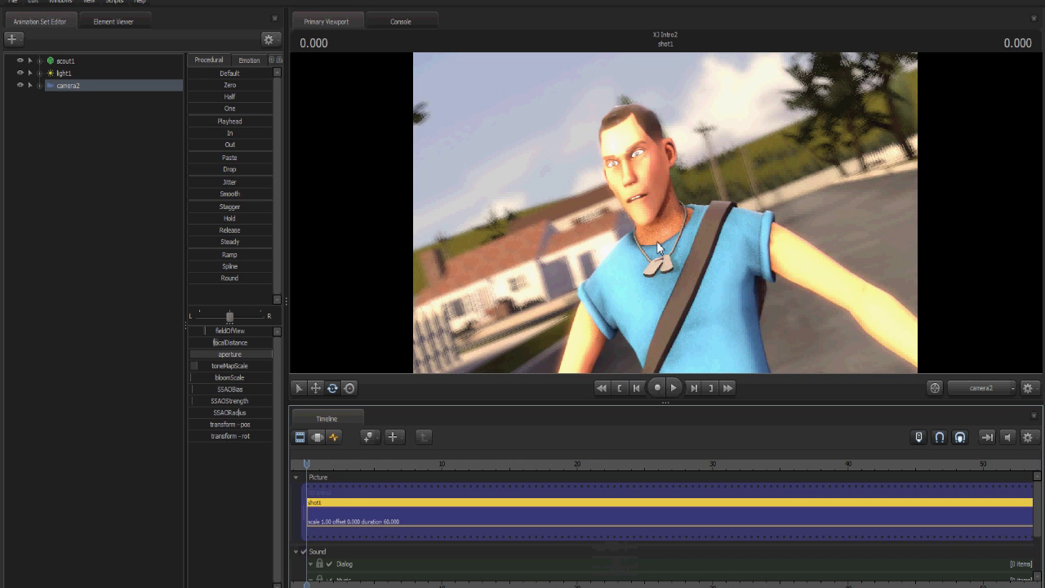
right_click(572, 211)
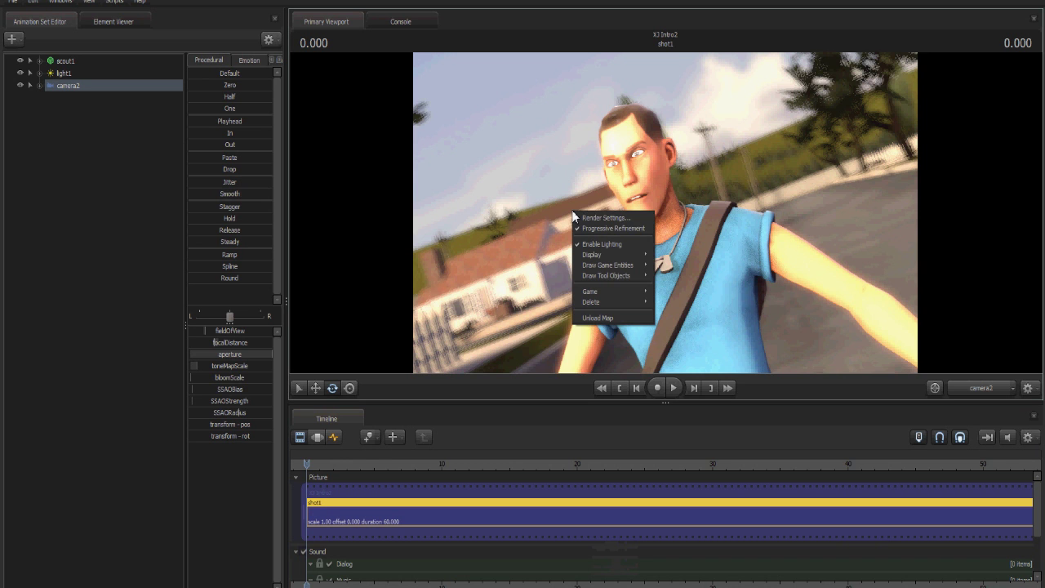
click(585, 218)
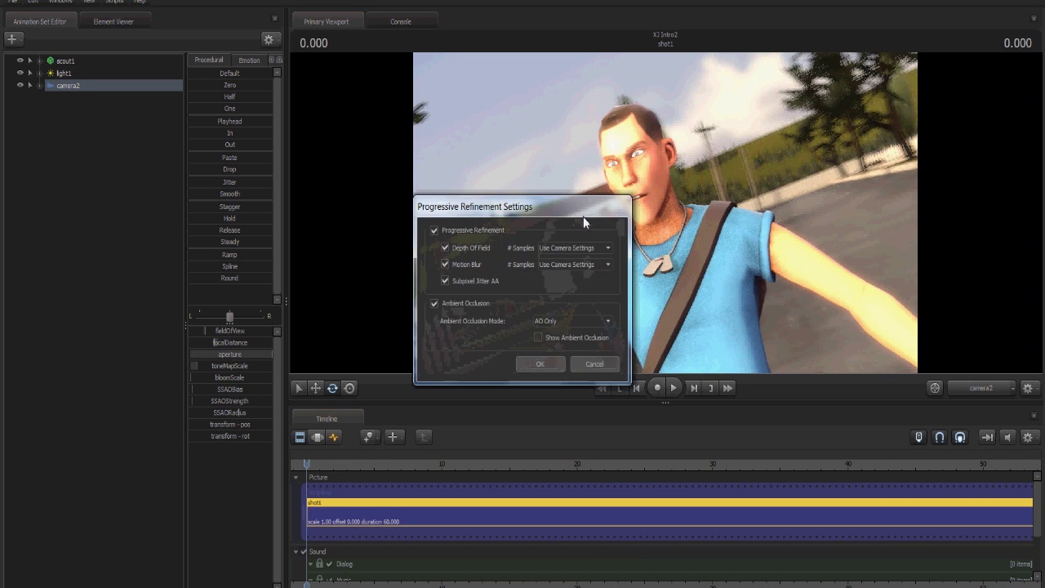
click(494, 210)
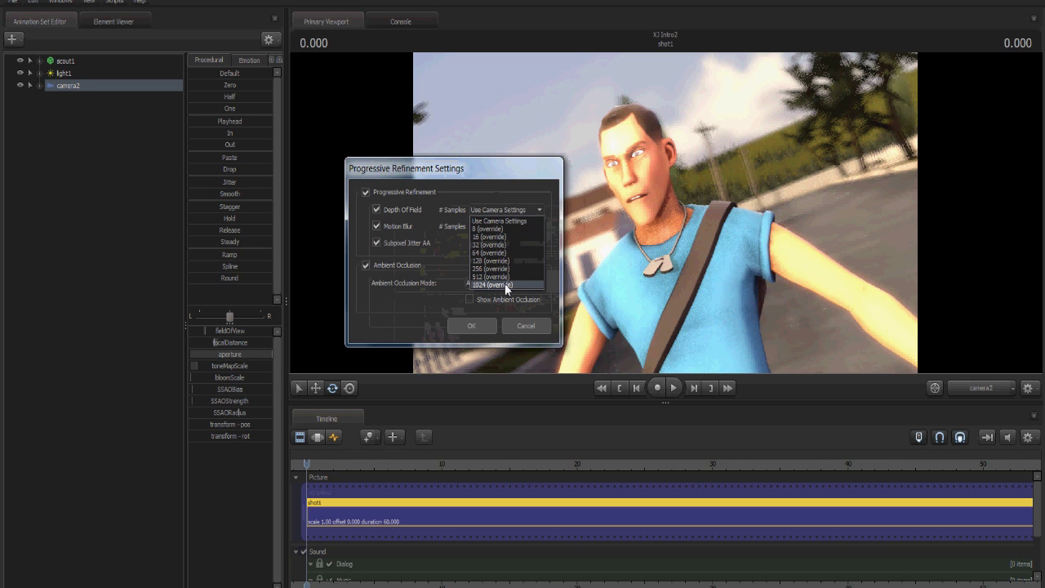
click(528, 284)
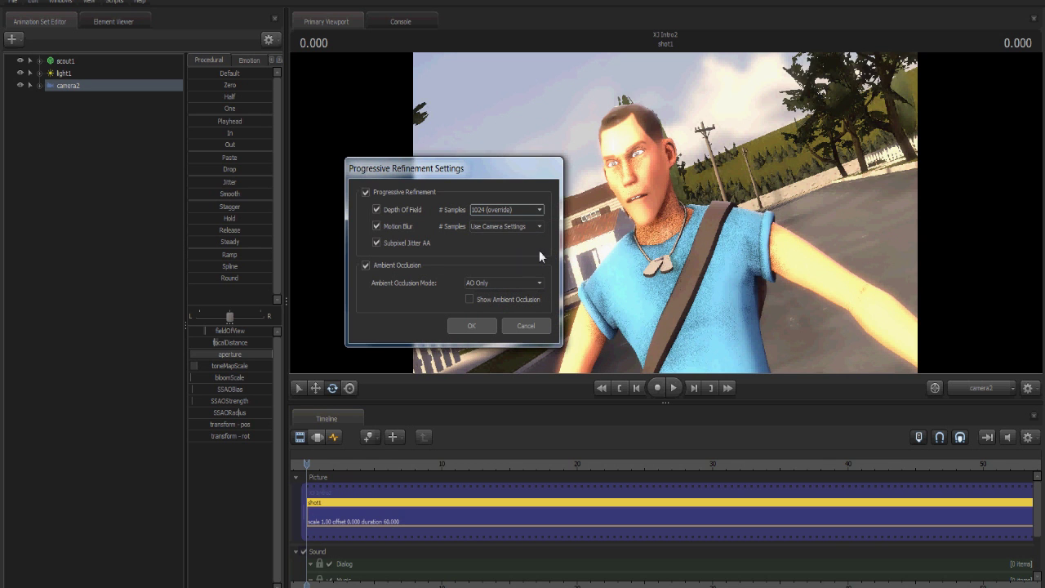
click(539, 229)
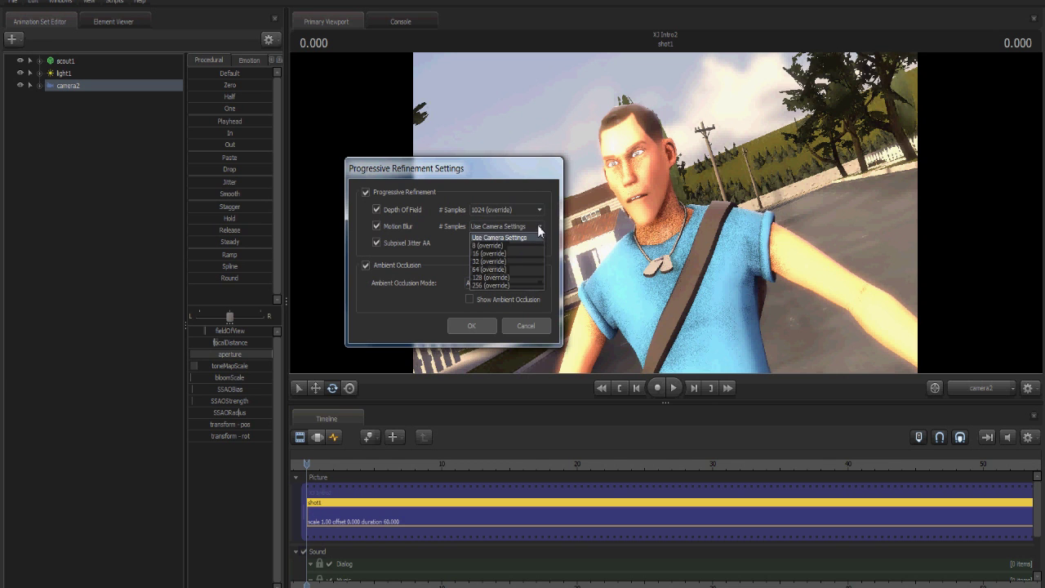
click(515, 285)
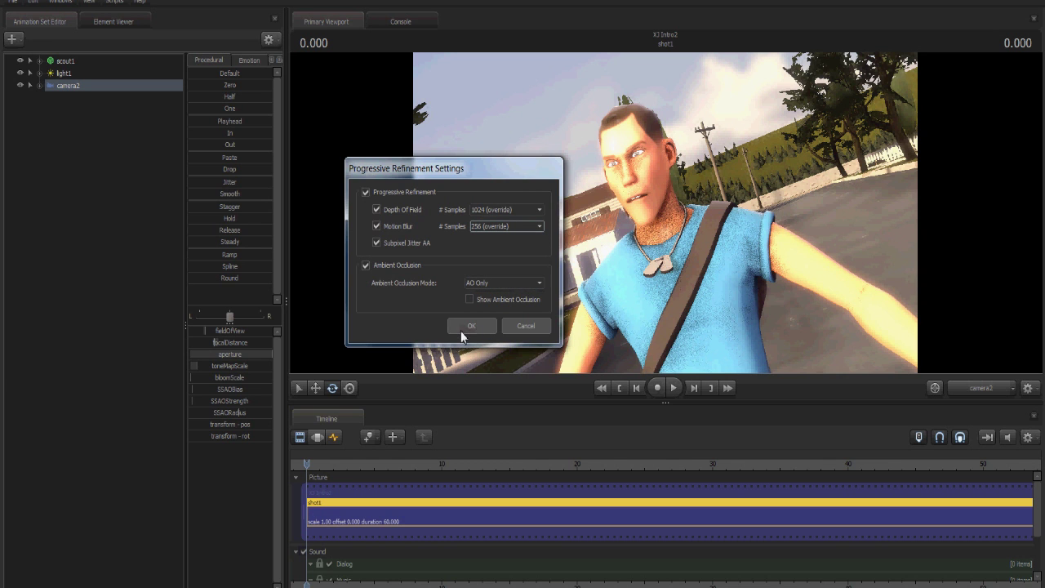
click(460, 331)
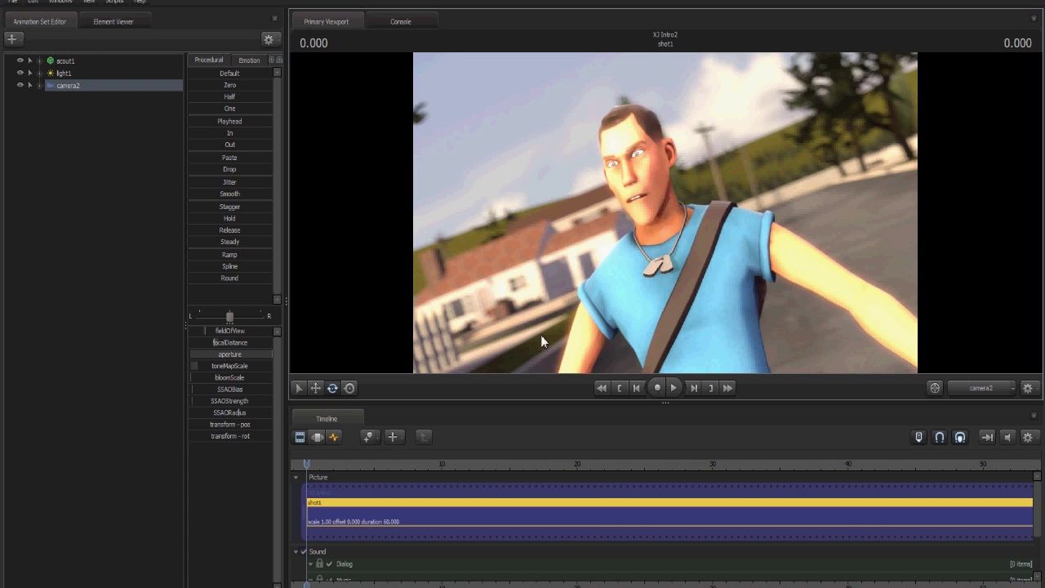
Step: Return to the graph editor and reduce camera2's toneMapScale to near the minimum to darken the shot
click(334, 439)
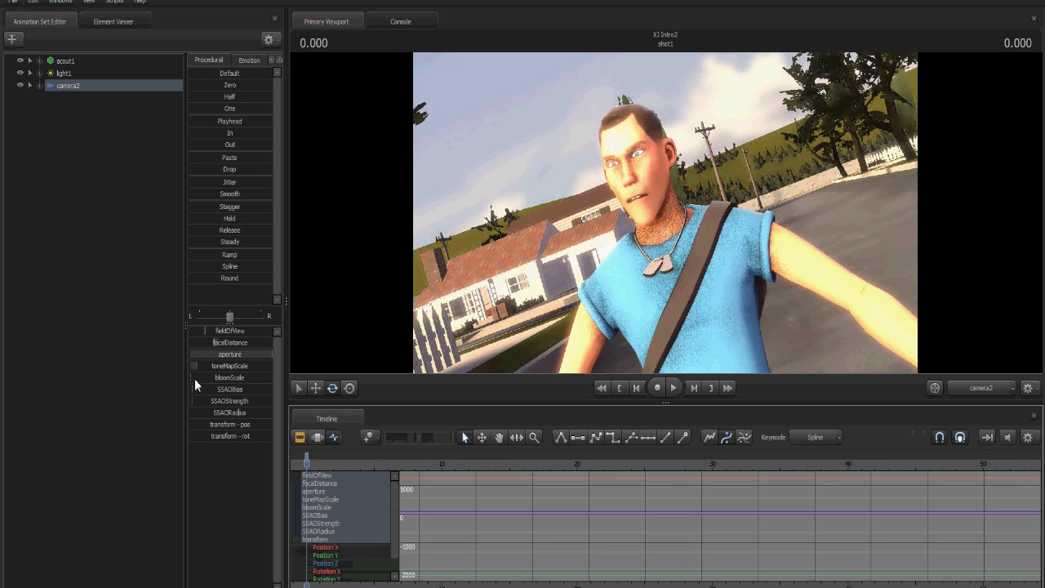
drag(216, 368, 193, 367)
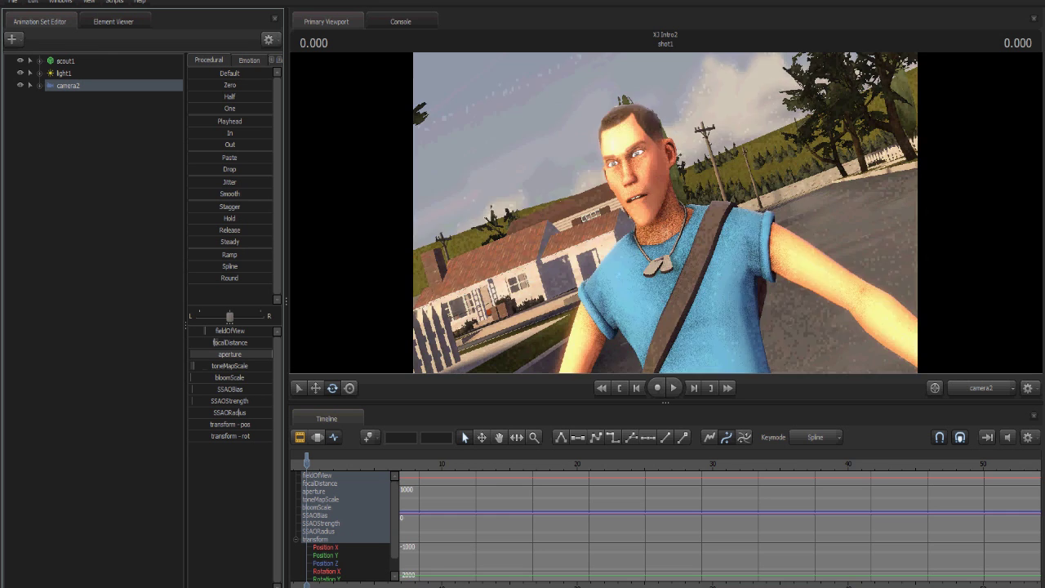
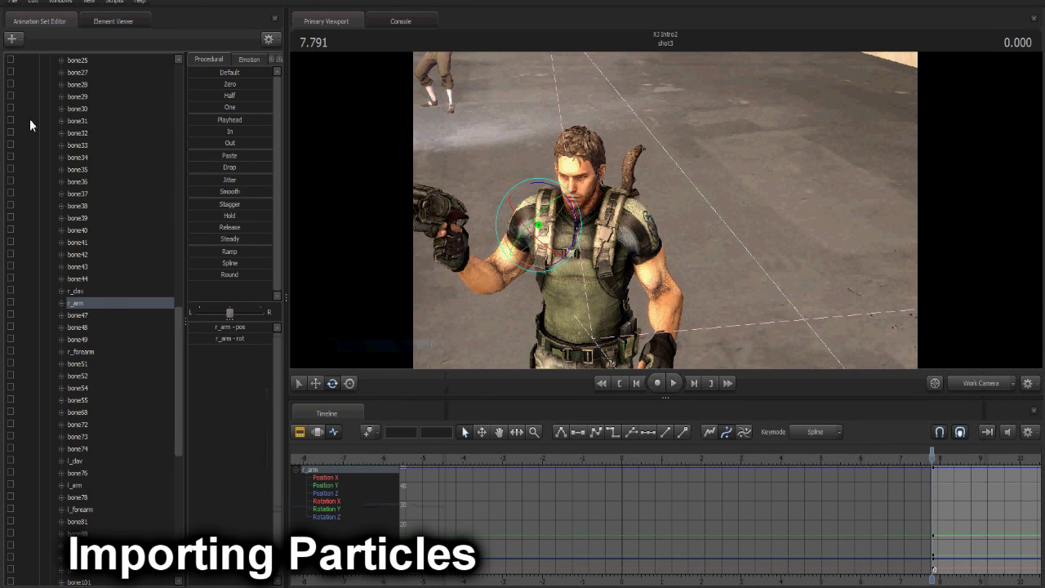
Step: Collapse chris1's controls in the animation set list and start creating an animation set for a new particle system
scroll(176, 102, up, 15)
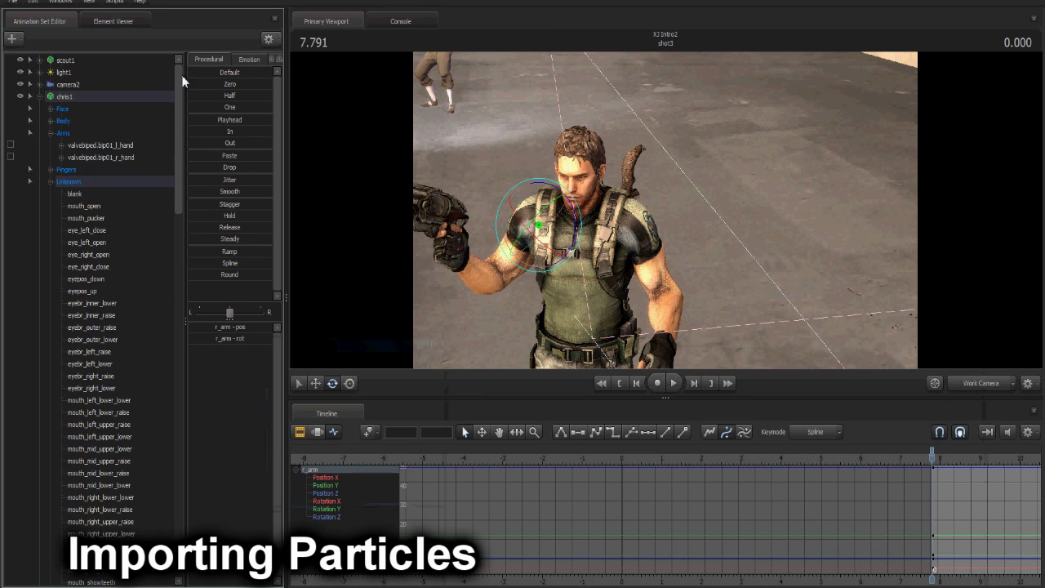
click(38, 96)
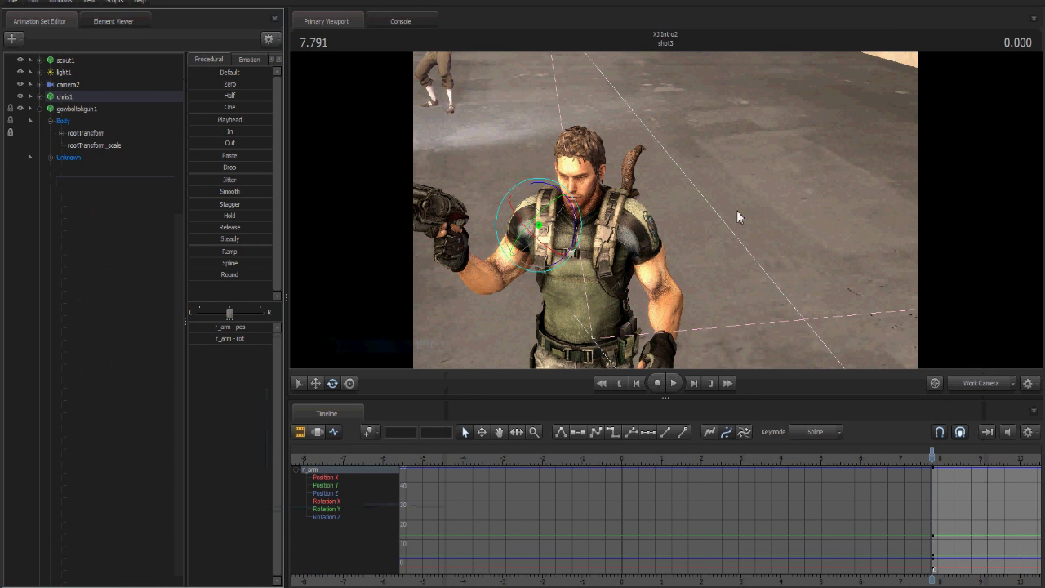
key(s)
drag(817, 294, 833, 295)
drag(665, 210, 719, 190)
key(d)
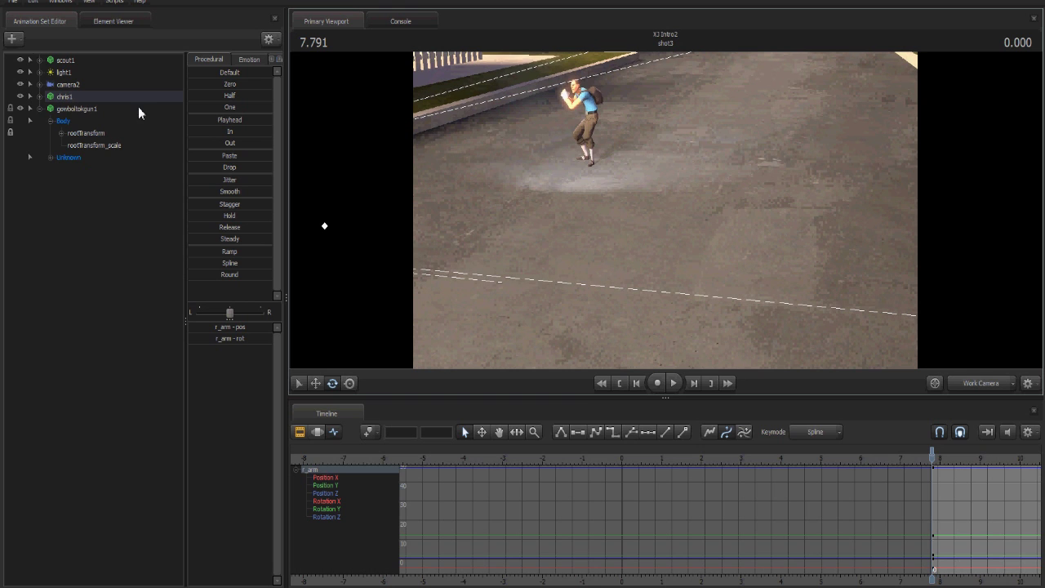
click(12, 39)
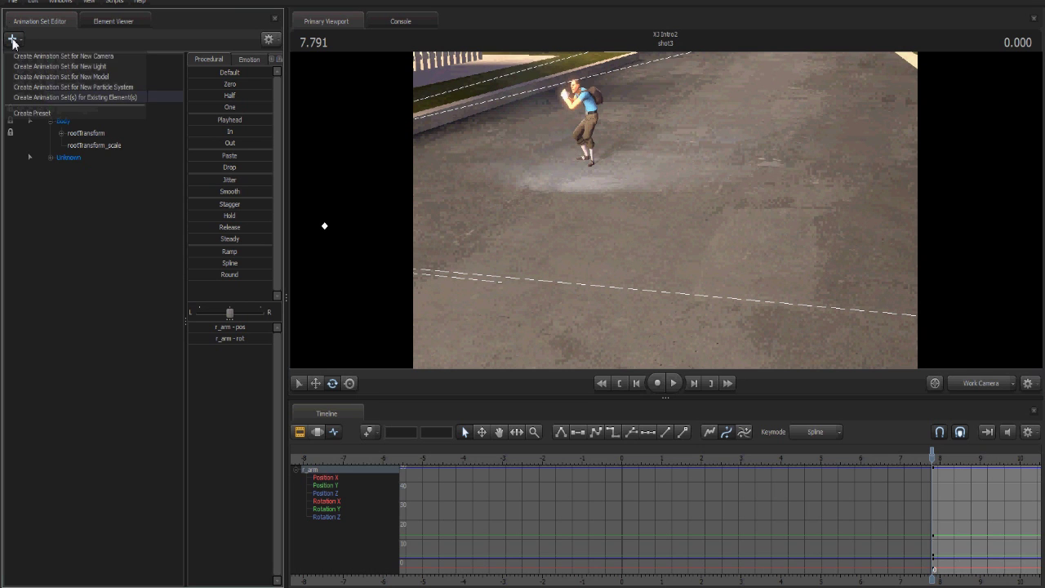
click(123, 88)
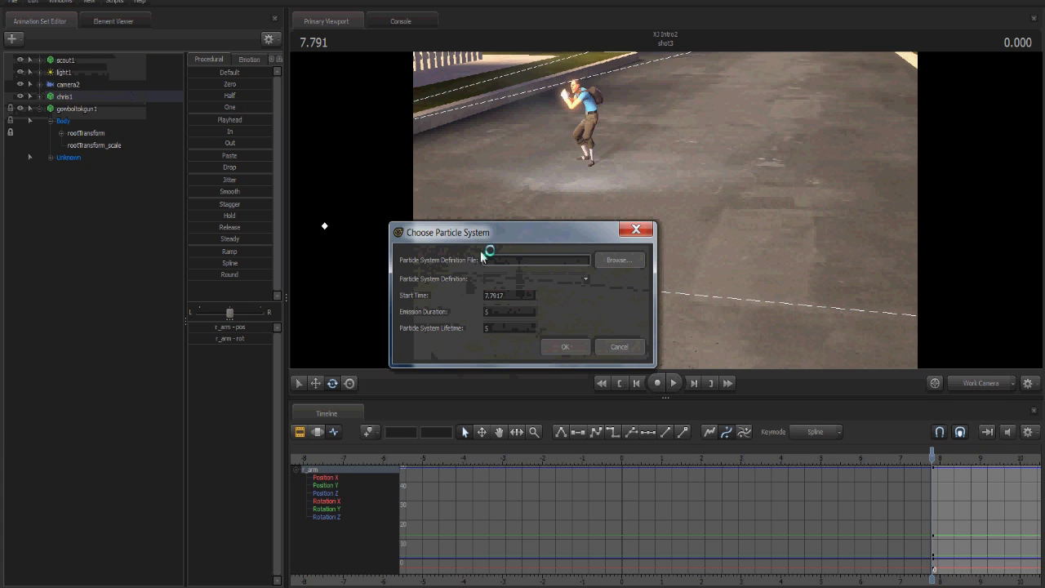
Step: Load explosion.pcf from the usermod particles folder as the particle system definition file
click(613, 261)
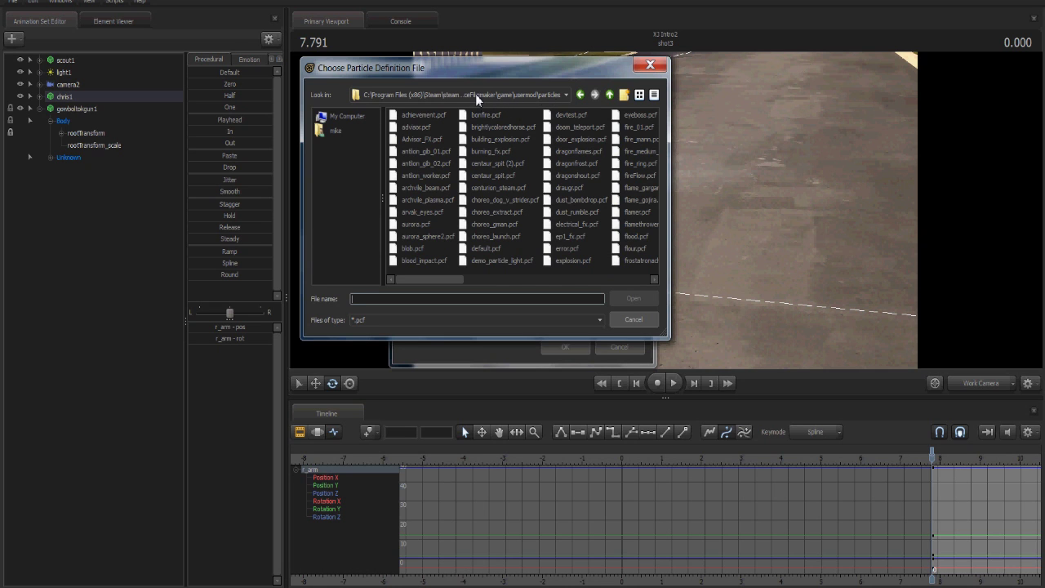
drag(663, 333, 861, 398)
drag(427, 336, 531, 333)
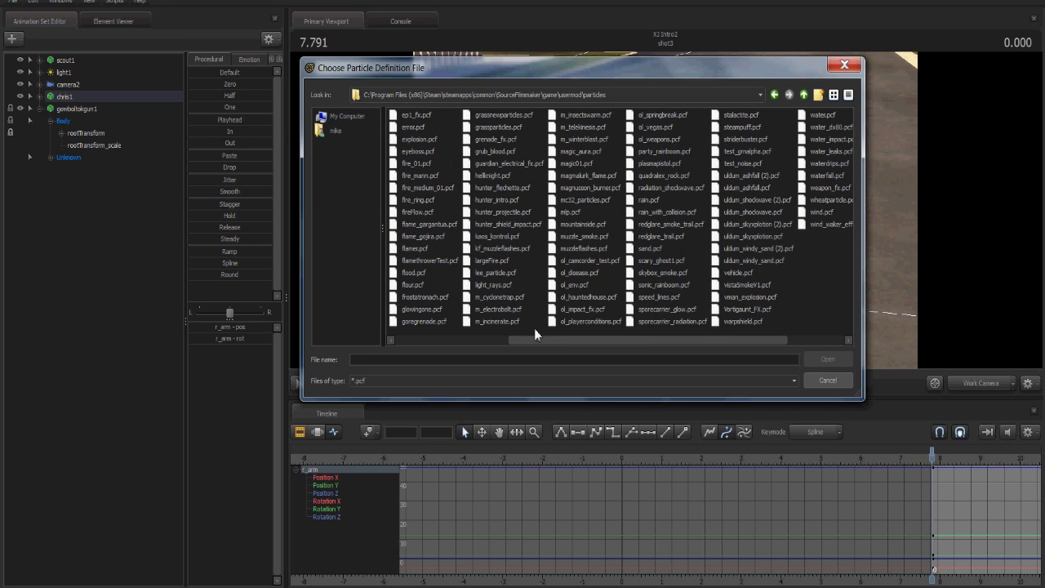
drag(556, 338, 528, 341)
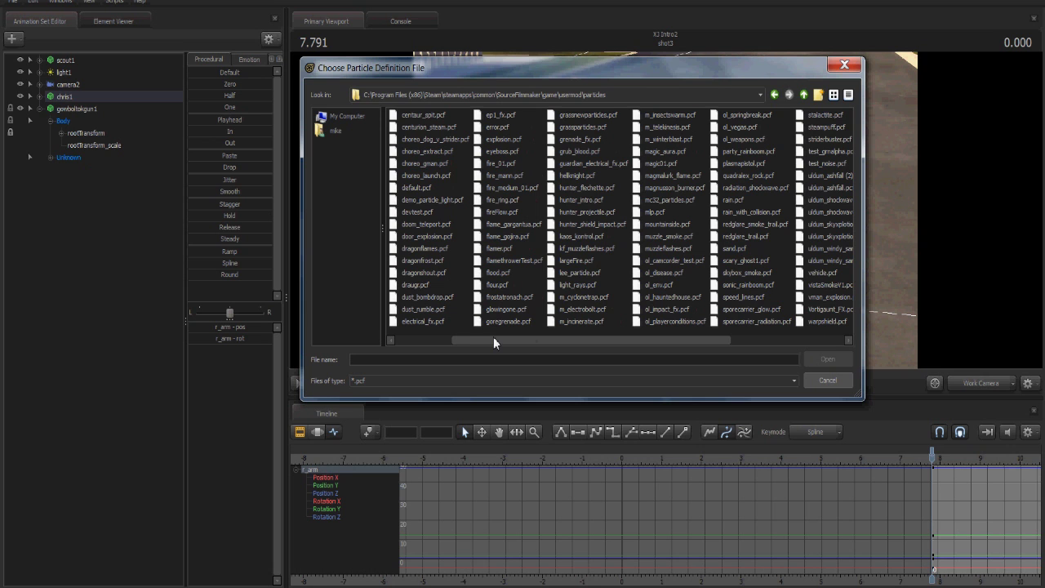
click(501, 140)
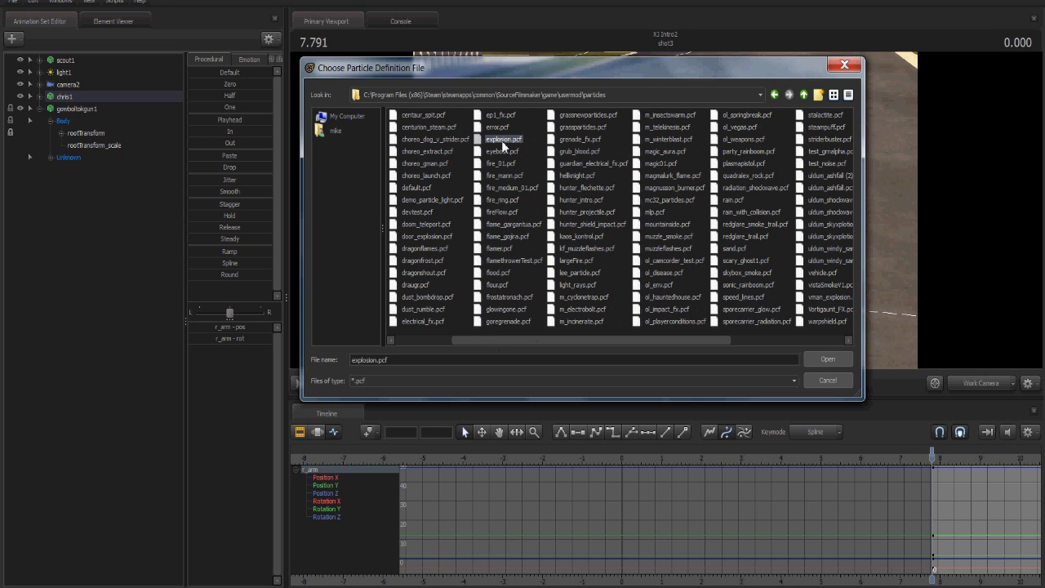
click(833, 361)
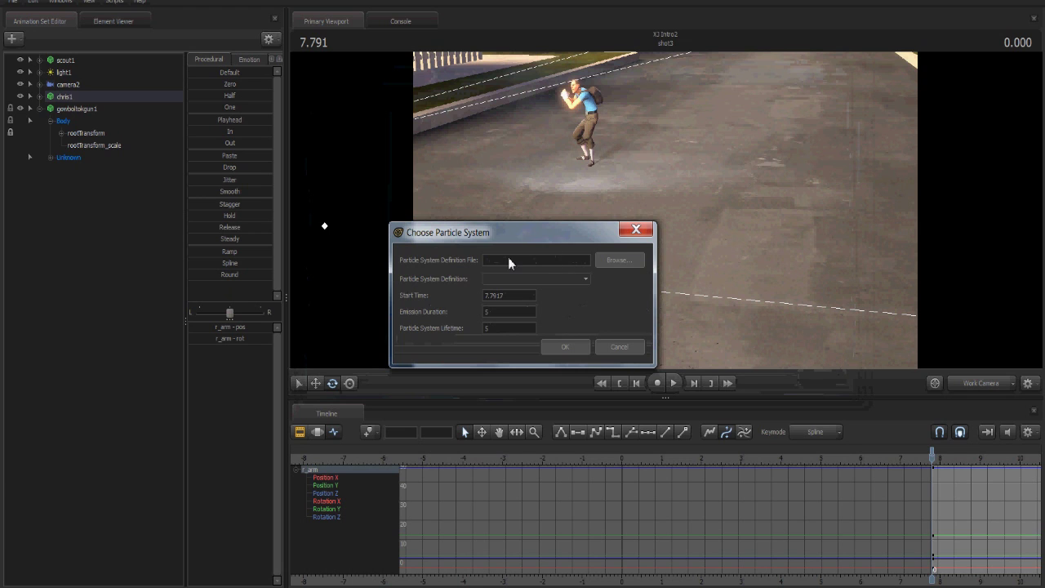
Step: Create the particle system with the ExplosionCore definition, an emission duration of 50 and a particle system lifetime of 50
click(585, 280)
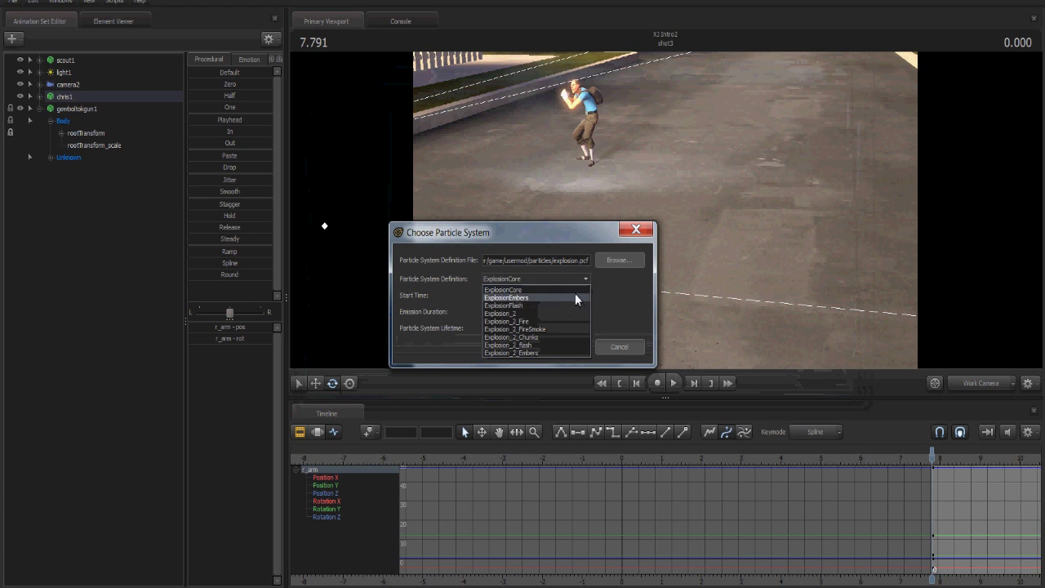
click(527, 291)
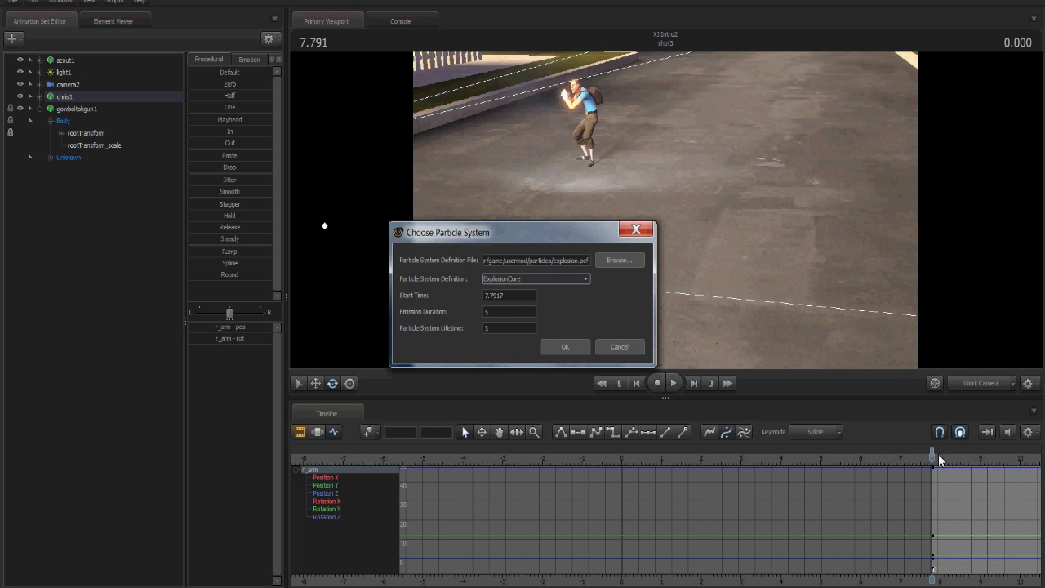
click(500, 313)
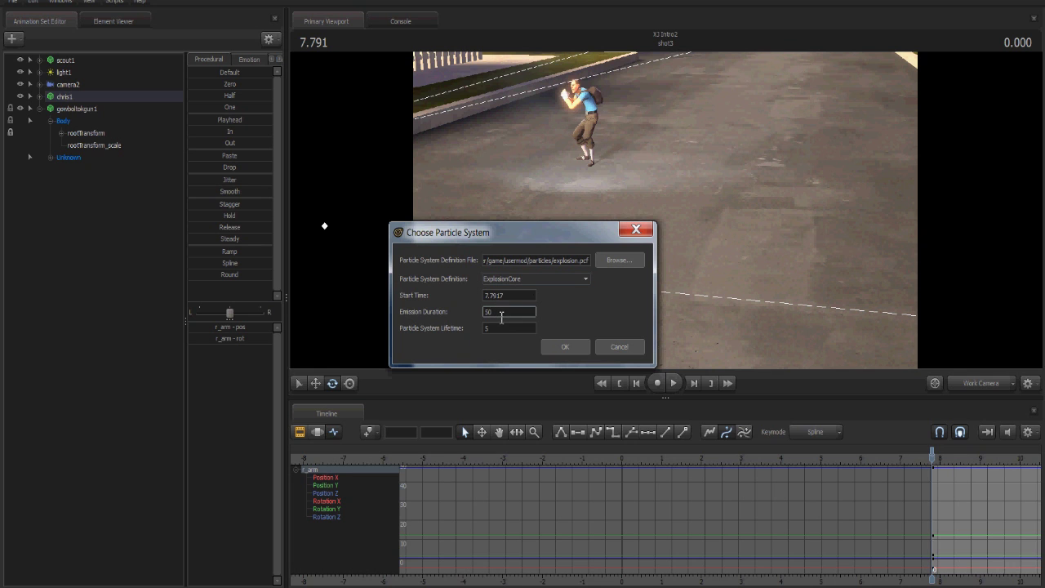
click(501, 329)
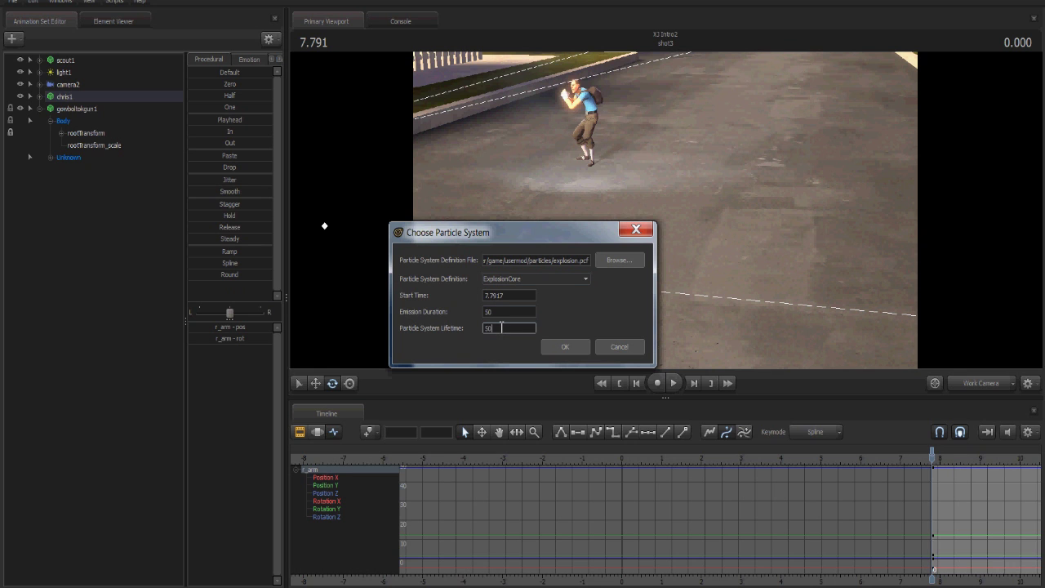
text(0)
click(563, 350)
Step: Select the ExplosionCore1 particle system and inspect its placement beside Chris from the work camera and through camera2
drag(727, 316, 522, 278)
key(s)
drag(719, 253, 635, 214)
key(w)
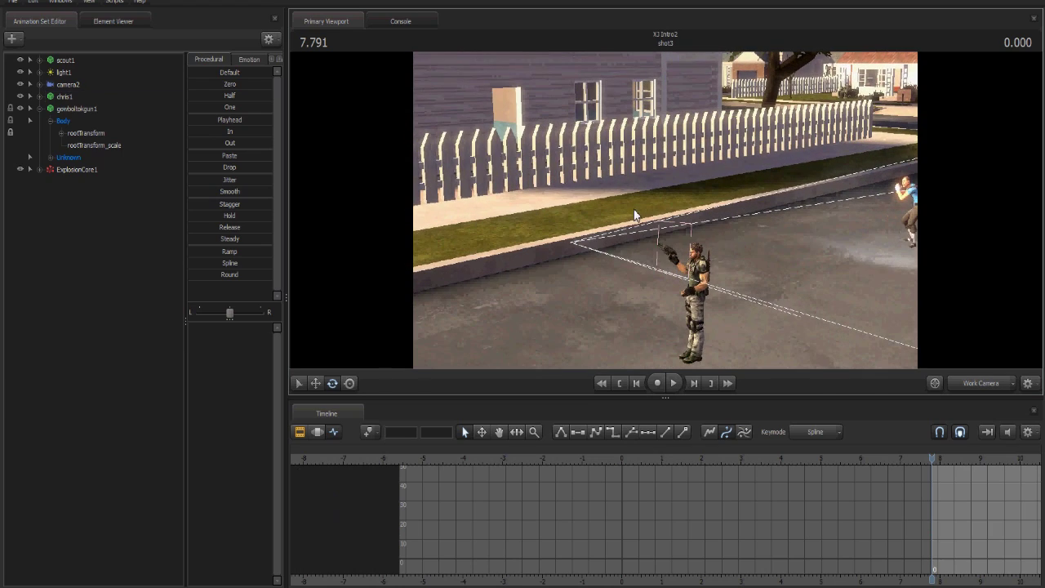
click(97, 169)
drag(621, 310, 633, 327)
key(w)
mouse_move(666, 224)
mouse_down()
mouse_move(669, 207)
mouse_move(658, 214)
mouse_up()
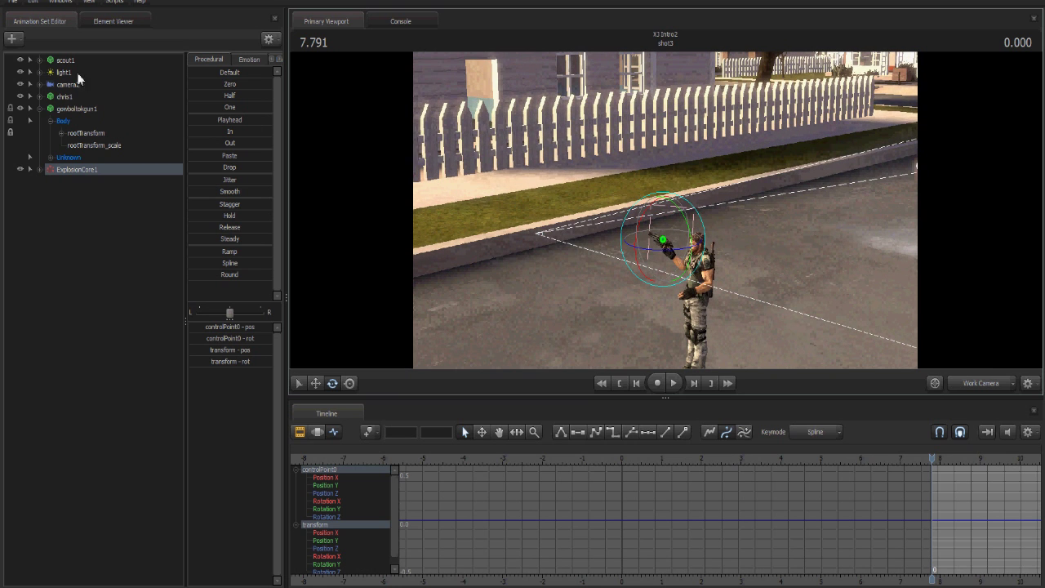
click(971, 379)
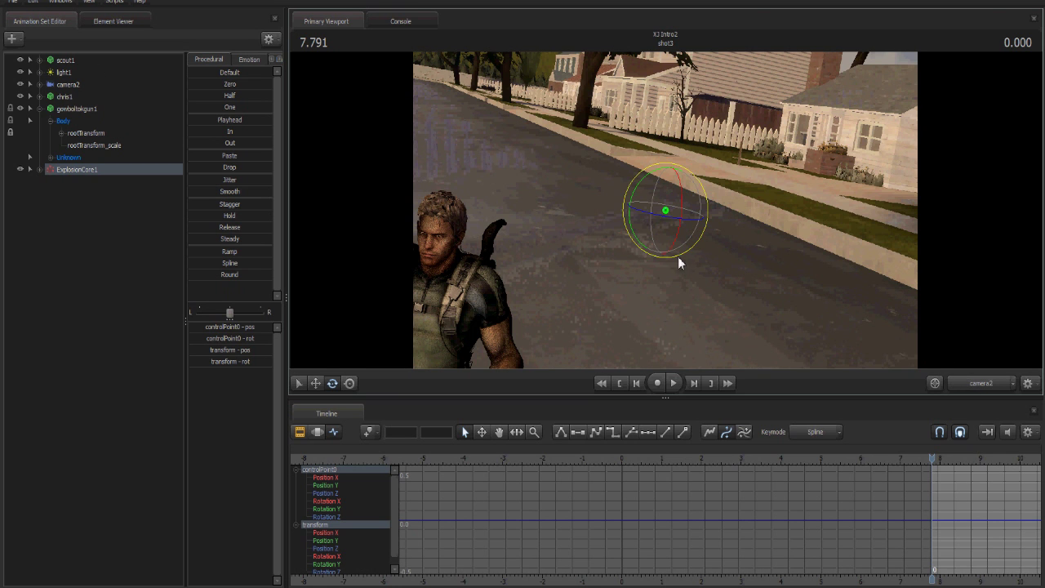
Step: Switch the viewport from camera2 to the work camera and frame Chris and the scout on the road
click(104, 85)
drag(796, 303, 851, 312)
click(977, 382)
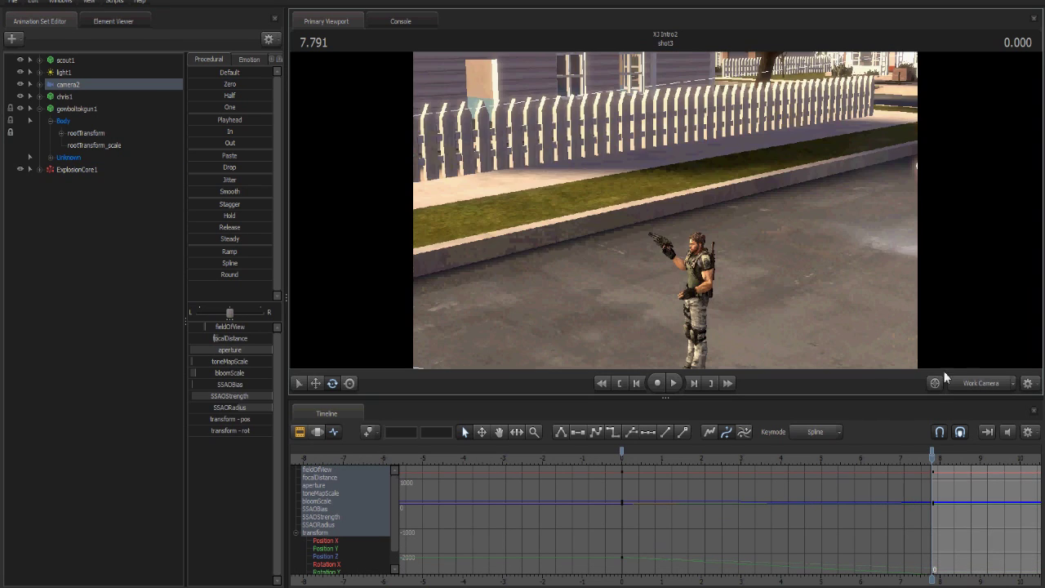
drag(562, 232, 543, 227)
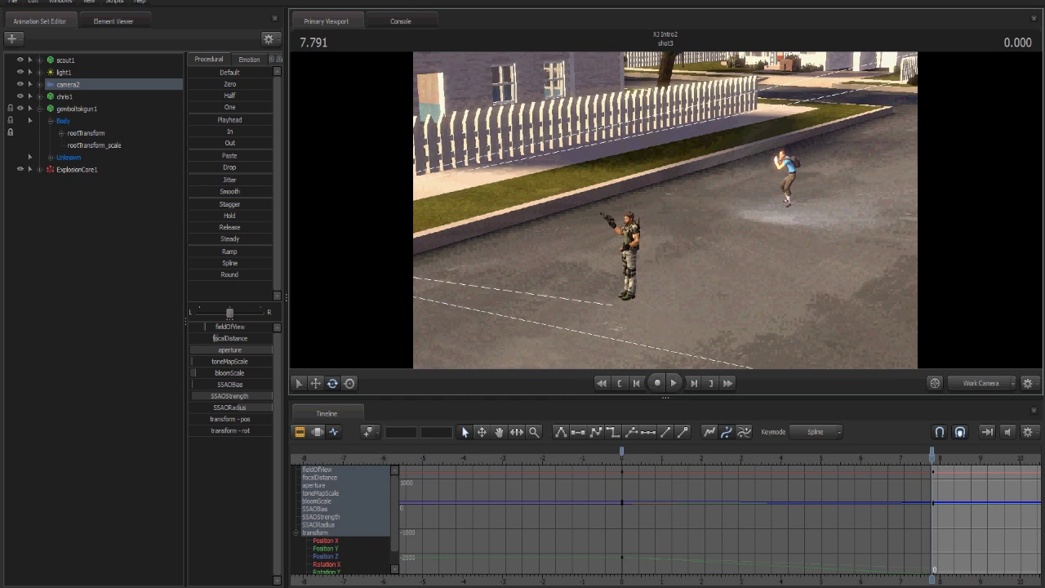
Step: Move ExplosionCore1's controlPoint0 away from Chris onto the open road in front of him
click(51, 170)
click(40, 169)
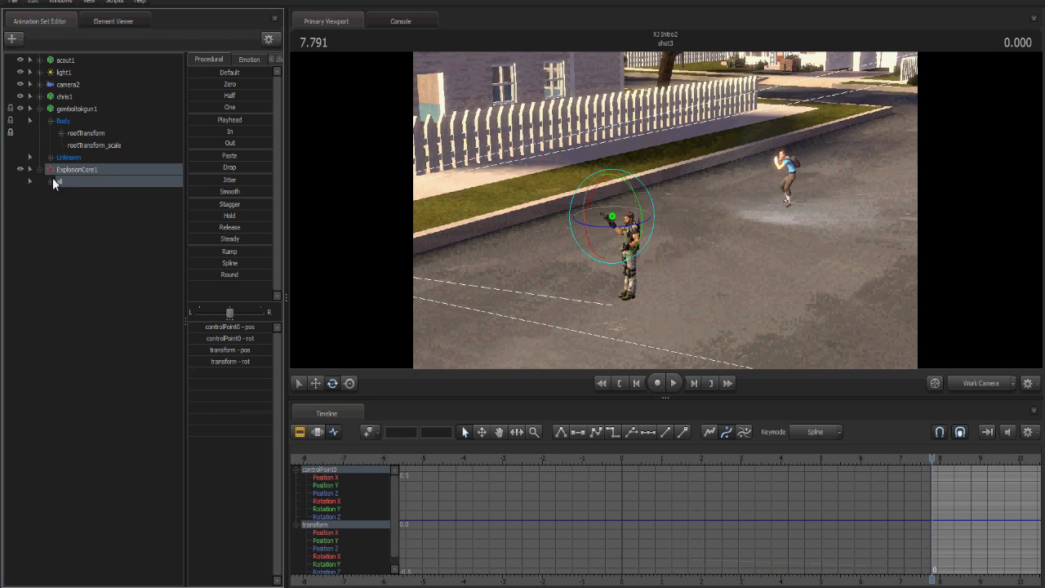
click(50, 182)
click(81, 205)
drag(618, 292, 554, 298)
click(315, 384)
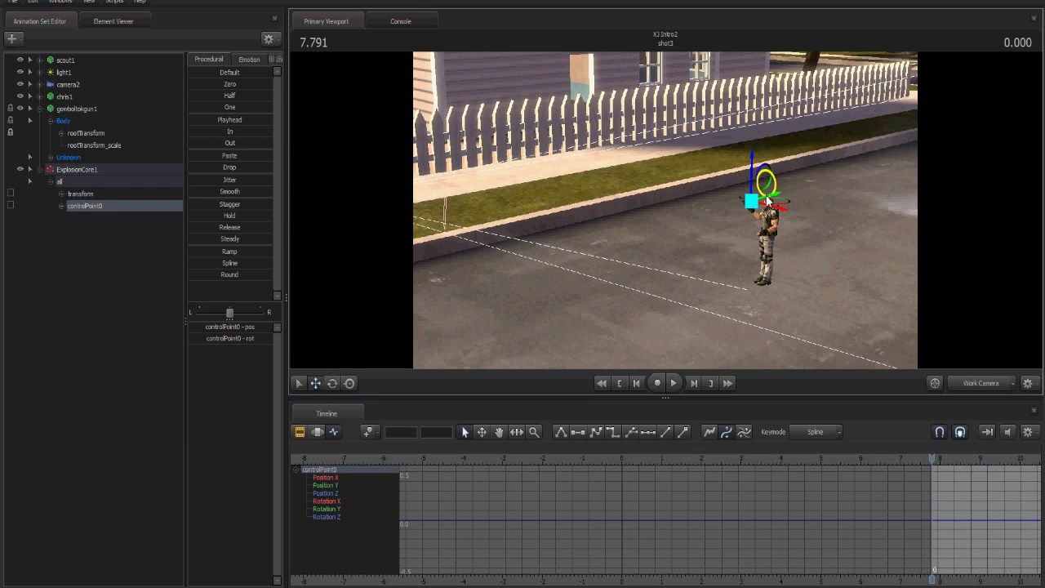
drag(767, 206, 529, 190)
drag(527, 190, 665, 210)
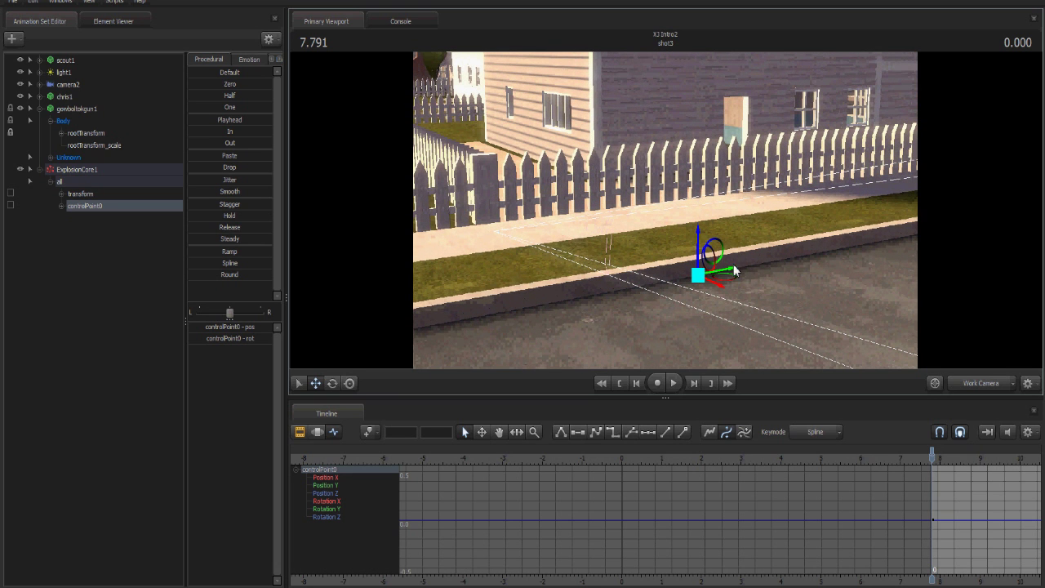
drag(725, 280, 790, 321)
drag(683, 289, 664, 212)
drag(789, 246, 876, 260)
Step: Play the shot from the start of the particle effect to preview ExplosionCore1, and return the playhead to the shot's start
drag(964, 458, 811, 464)
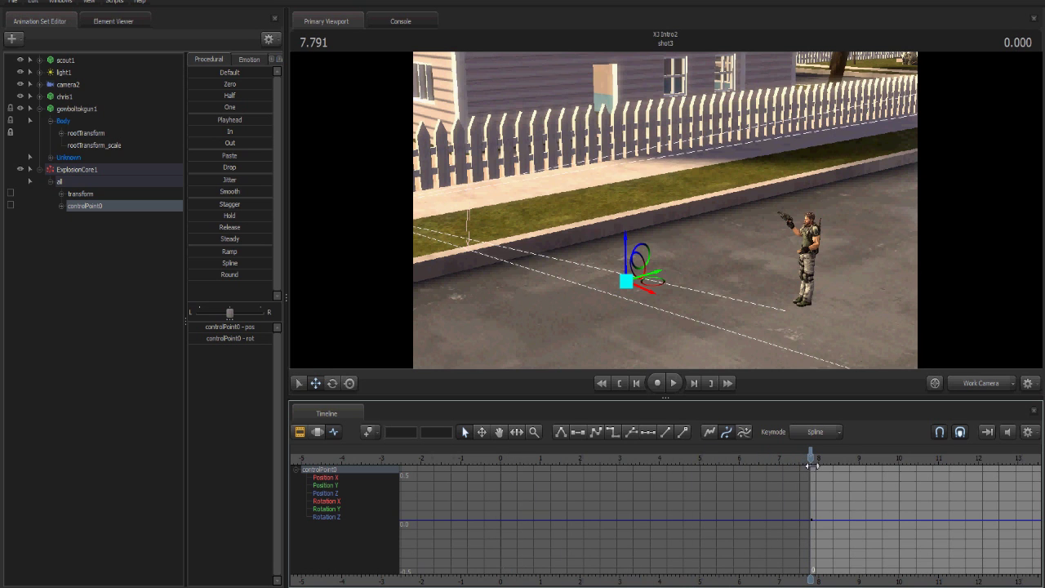
click(673, 384)
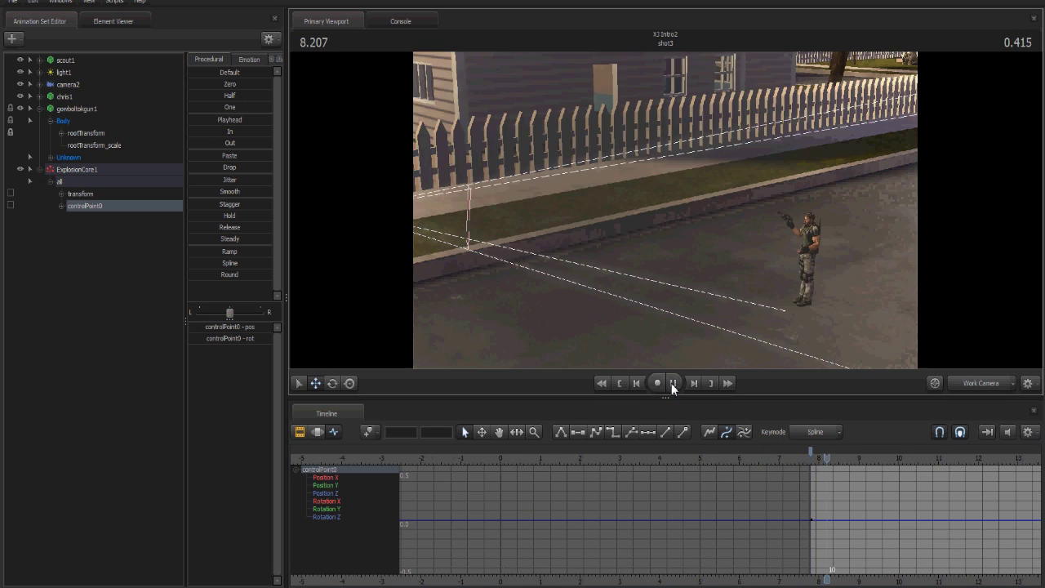
click(673, 384)
drag(809, 458, 813, 458)
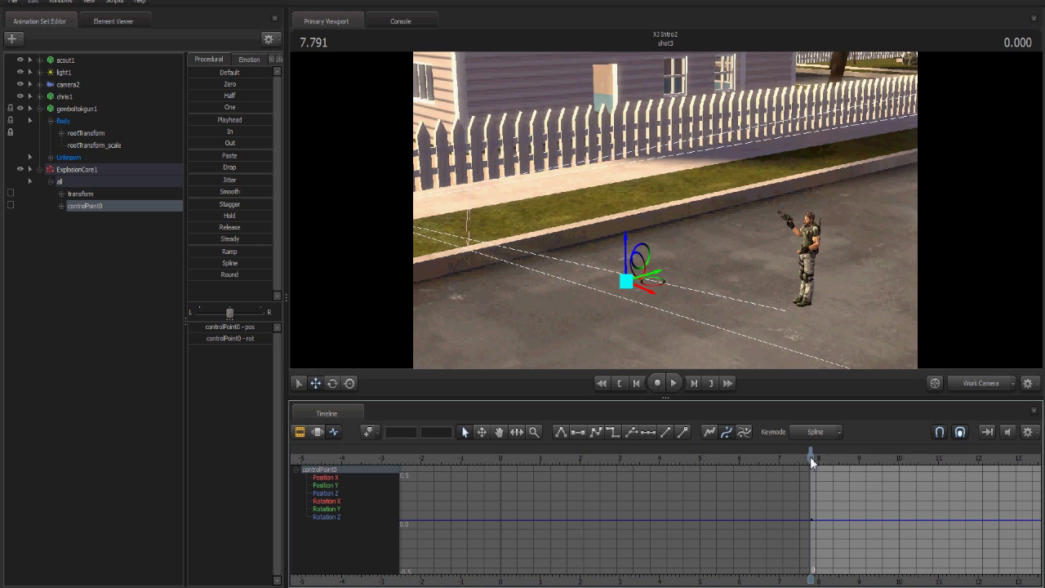
Step: Collapse ExplosionCore1 and create a particle system from building_explosion.pcf with the building_explosion definition
click(39, 173)
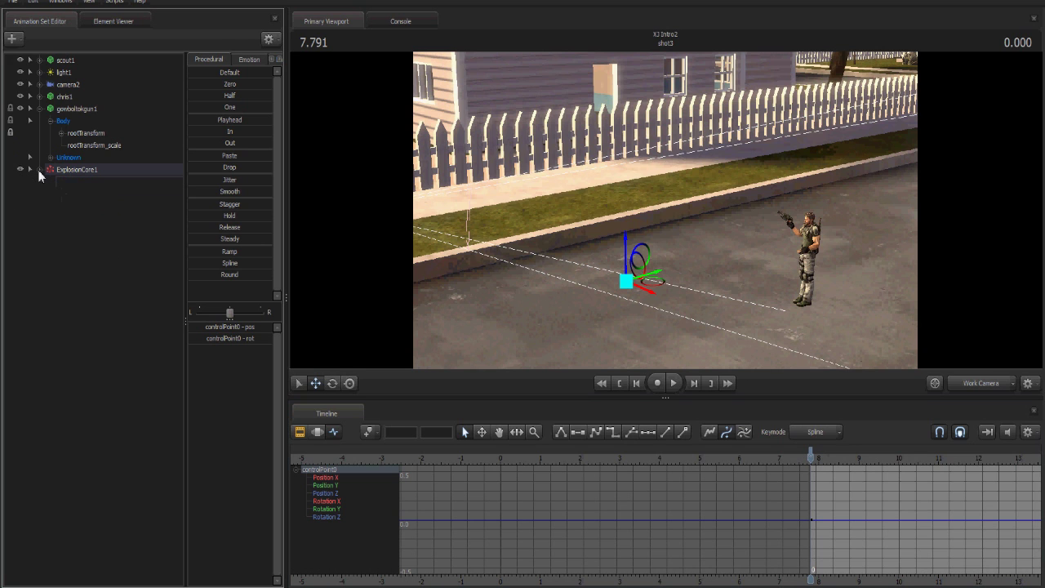
click(12, 38)
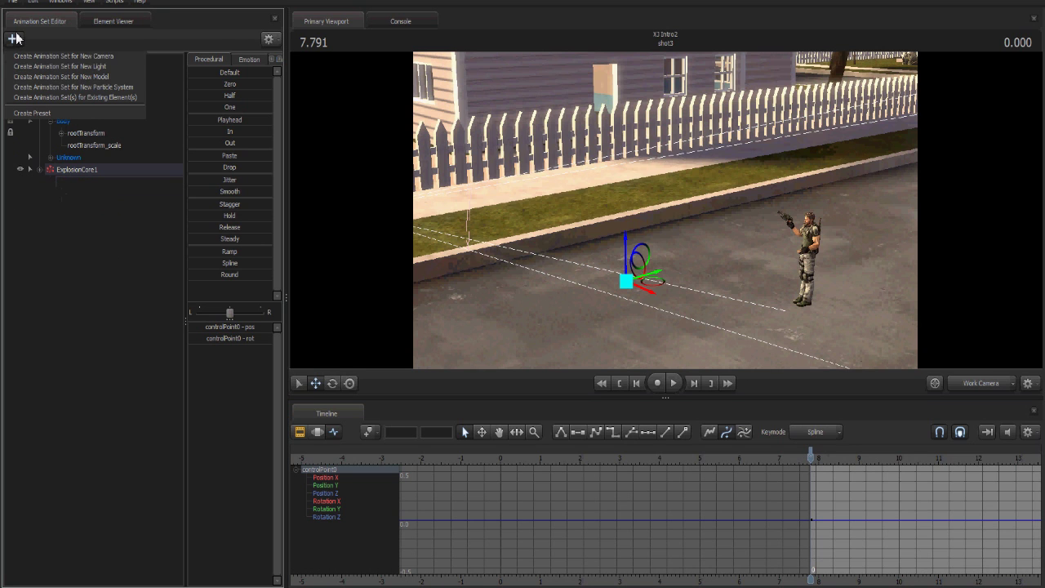
click(100, 88)
click(621, 264)
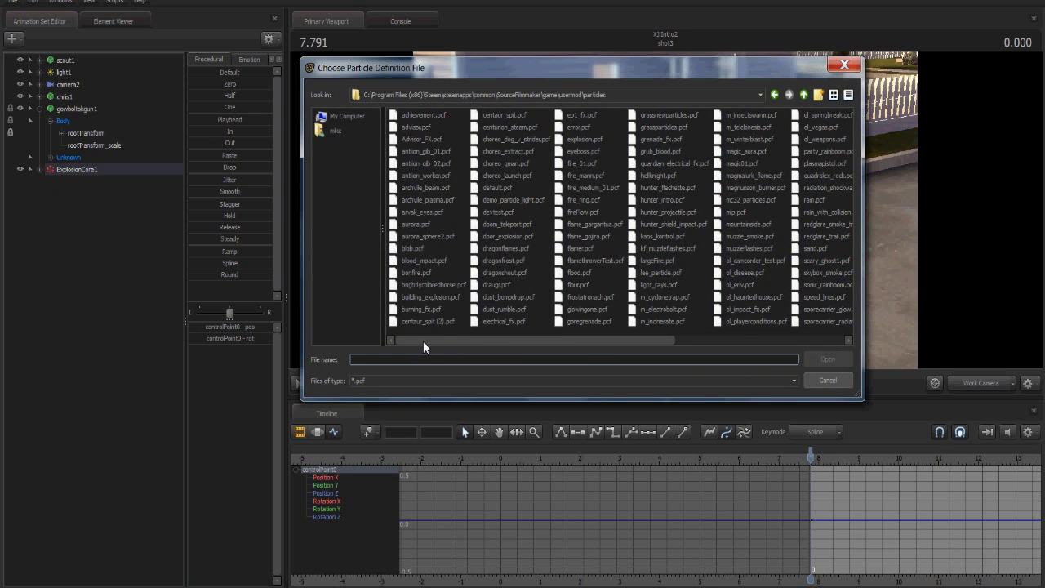
click(428, 297)
click(838, 359)
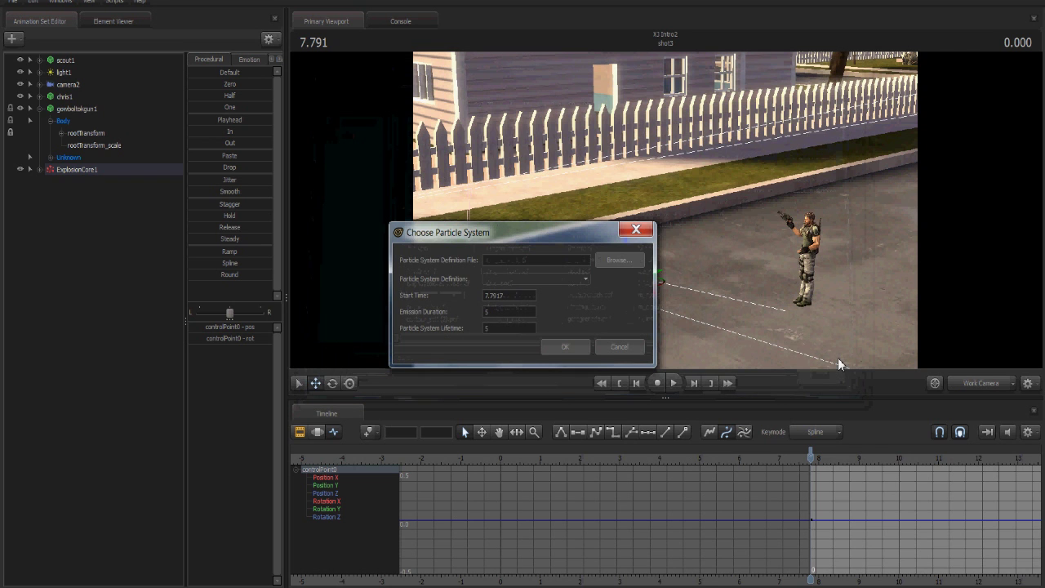
click(562, 283)
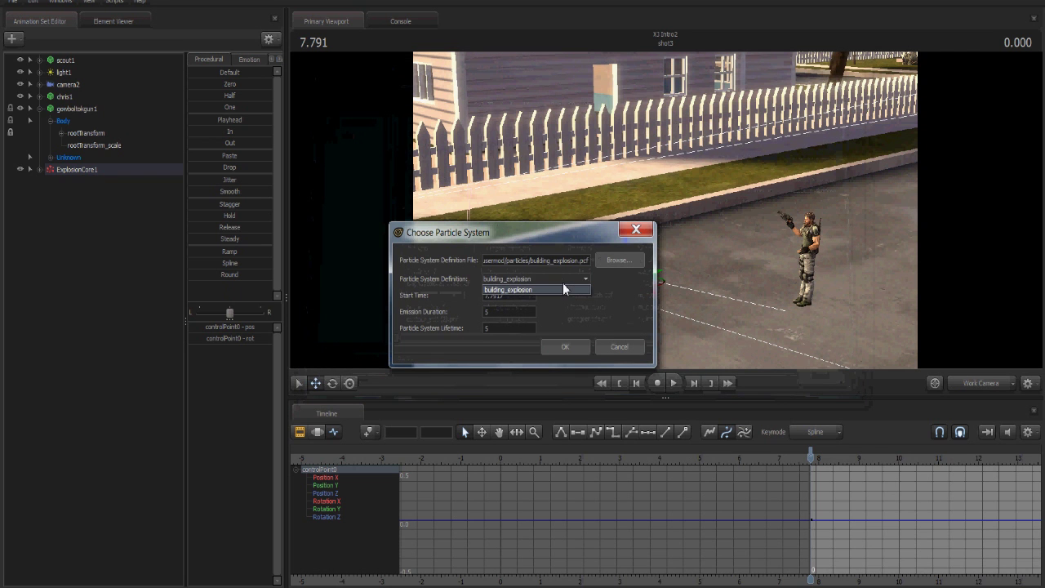
click(563, 284)
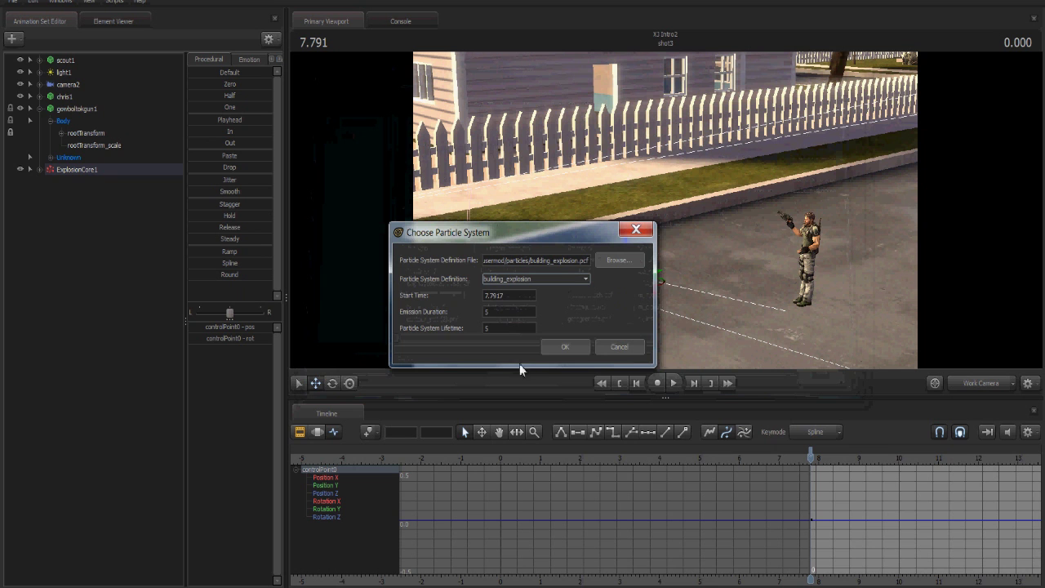
click(565, 346)
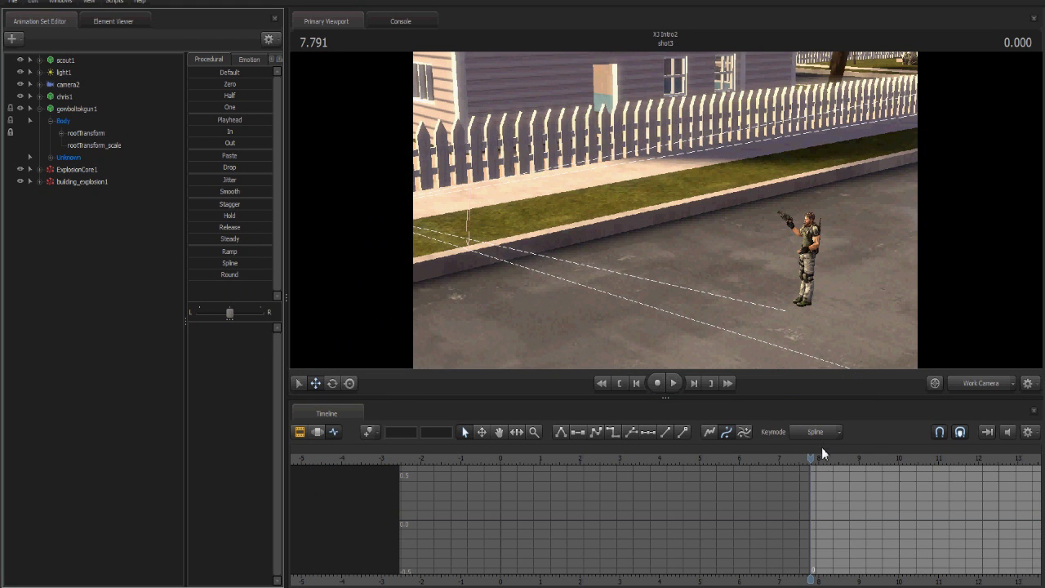
Step: Scrub the first frames of the shot to preview the building explosion on the road and lawn
mouse_move(810, 455)
mouse_down()
mouse_move(780, 455)
mouse_move(813, 456)
mouse_up()
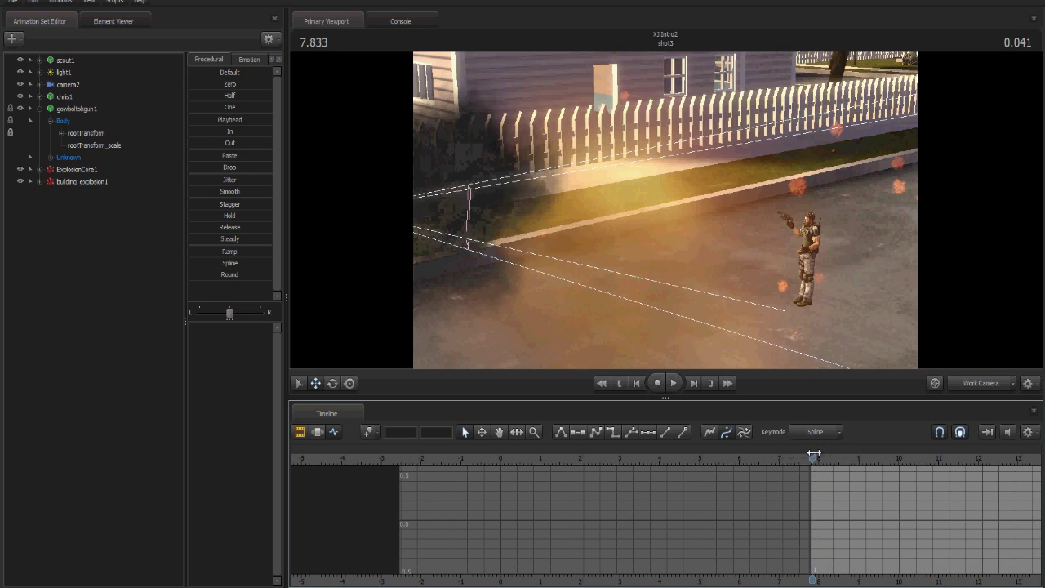
drag(814, 456, 811, 456)
drag(788, 229, 618, 240)
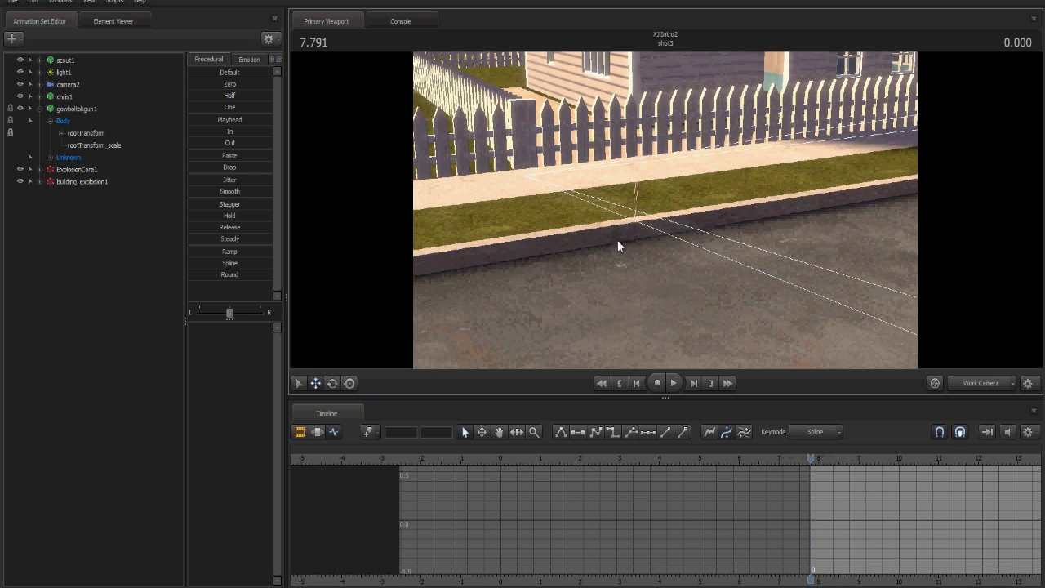
drag(811, 456, 811, 434)
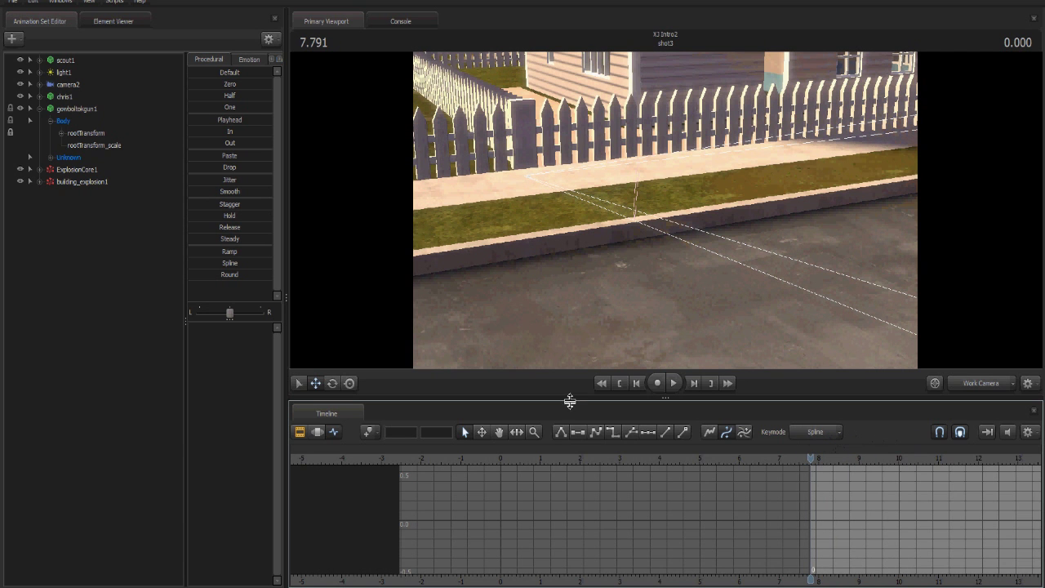
Step: Move building_explosion1's controlPoint0 to the grass strip near the fence and scrub the first frames to check it
click(43, 180)
click(50, 193)
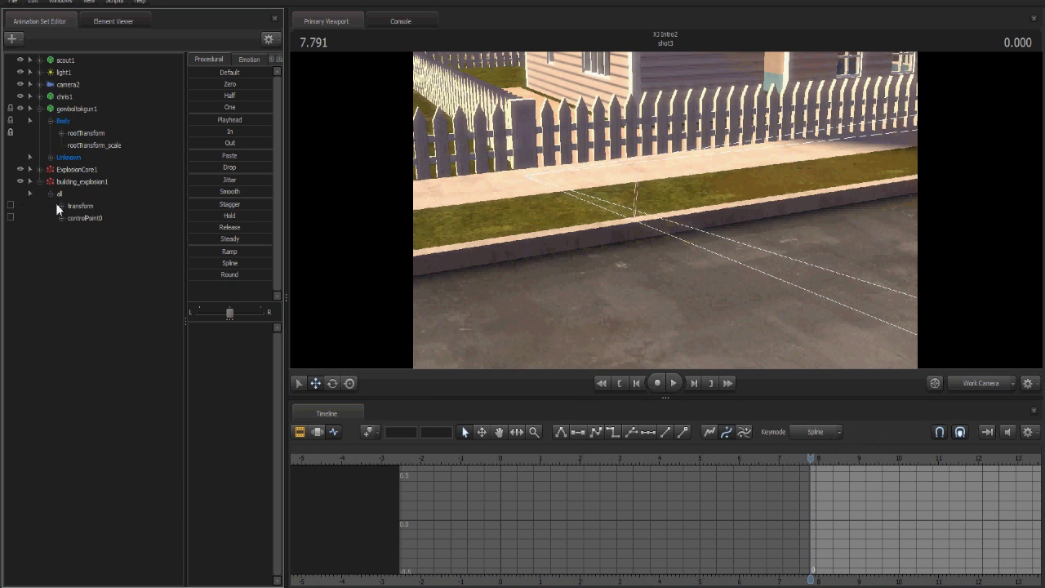
click(88, 218)
drag(660, 185, 870, 158)
mouse_move(810, 455)
mouse_down()
mouse_move(796, 456)
mouse_move(863, 442)
mouse_move(812, 439)
mouse_up()
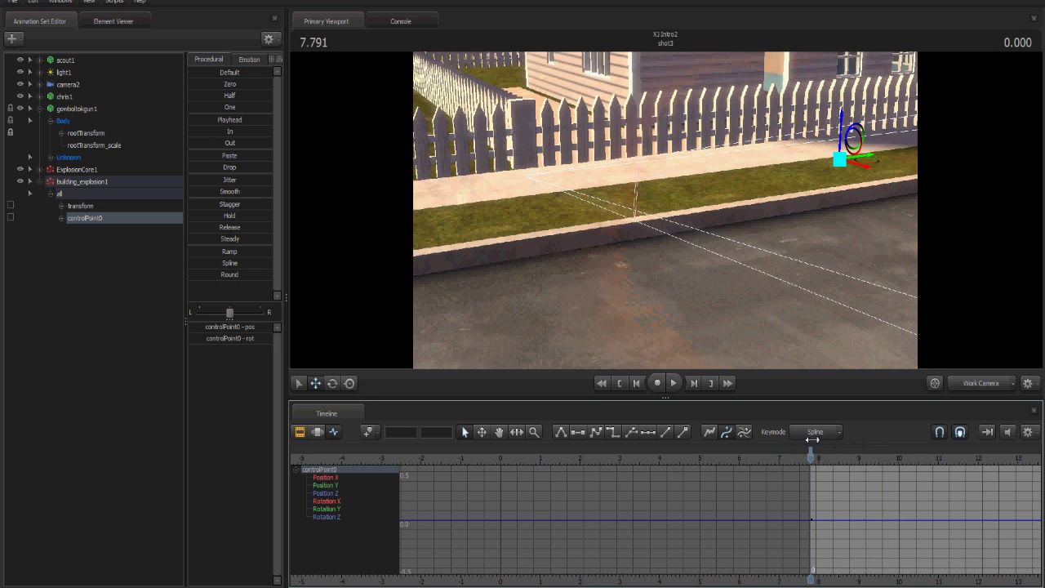
Step: Start another particle system animation set and load choreo_dog_v_strider.pcf from the usermod particles folder as its definition file
click(11, 39)
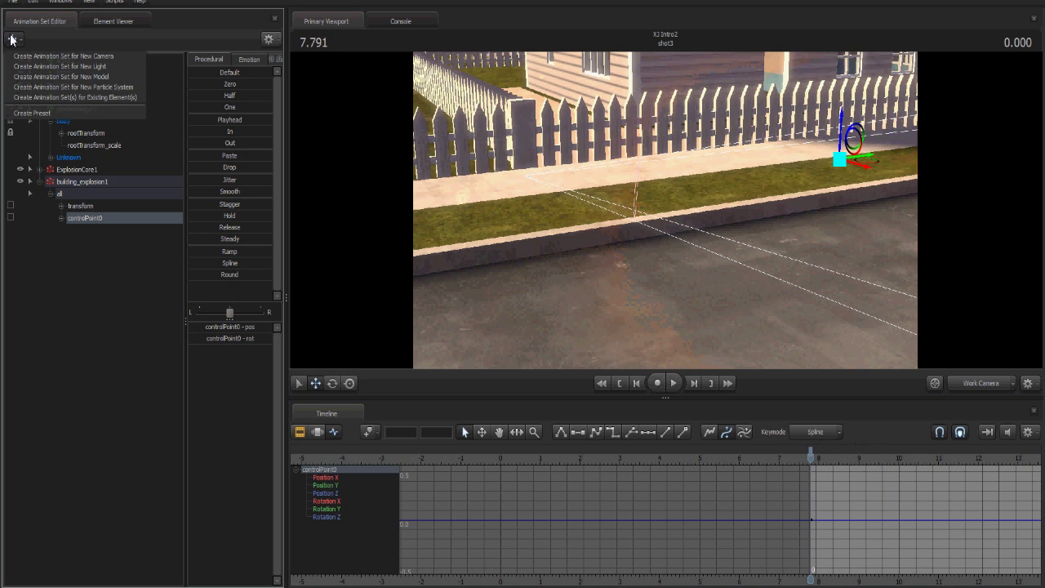
click(79, 88)
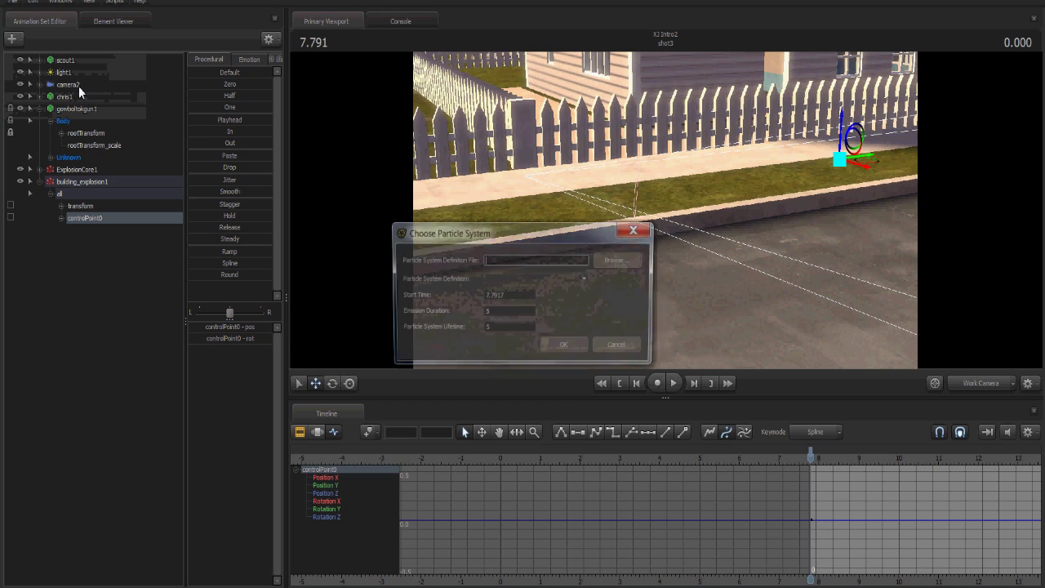
click(622, 263)
drag(567, 341, 741, 338)
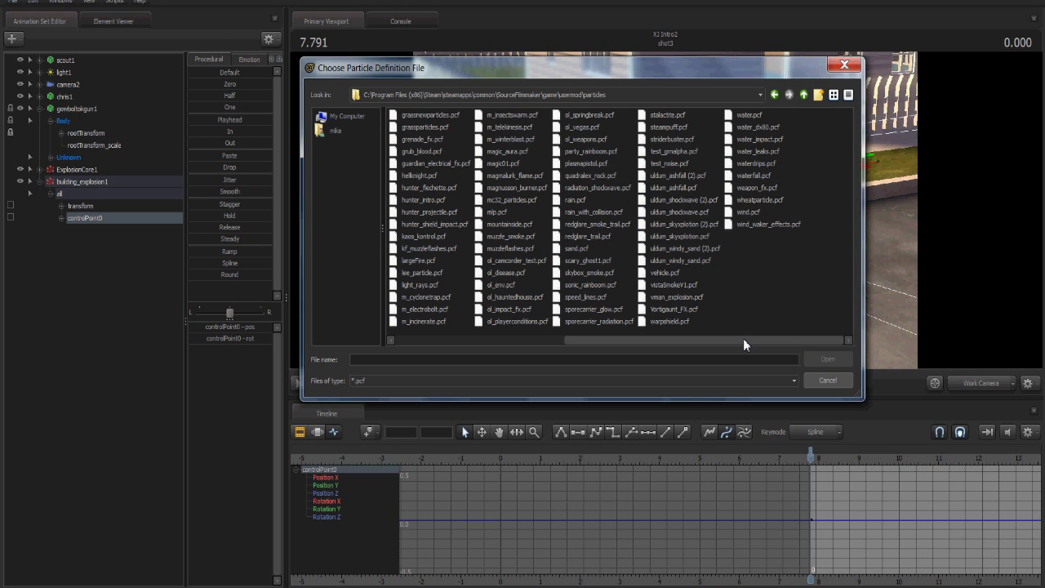
drag(743, 338, 638, 322)
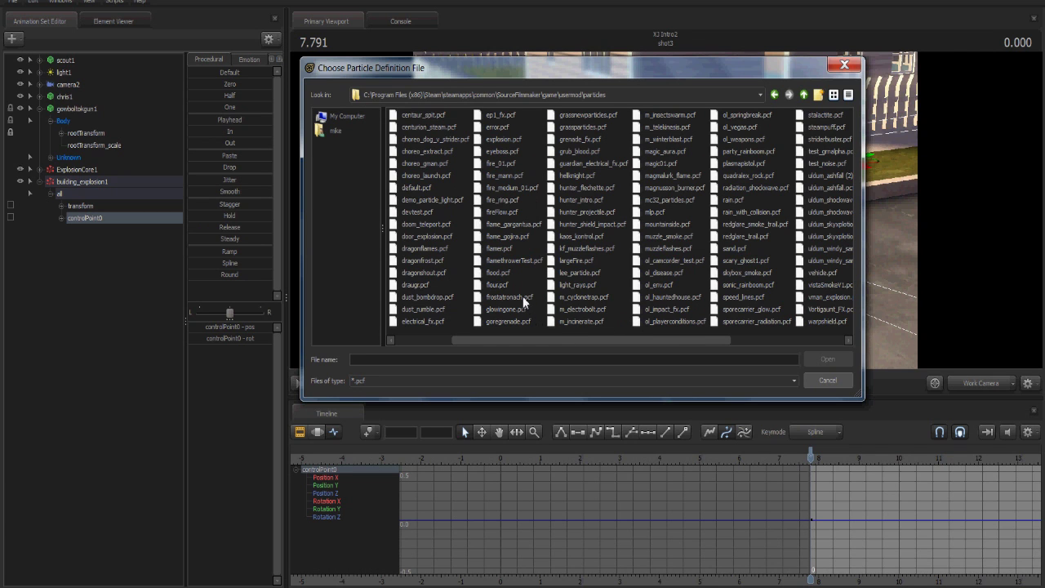
click(447, 139)
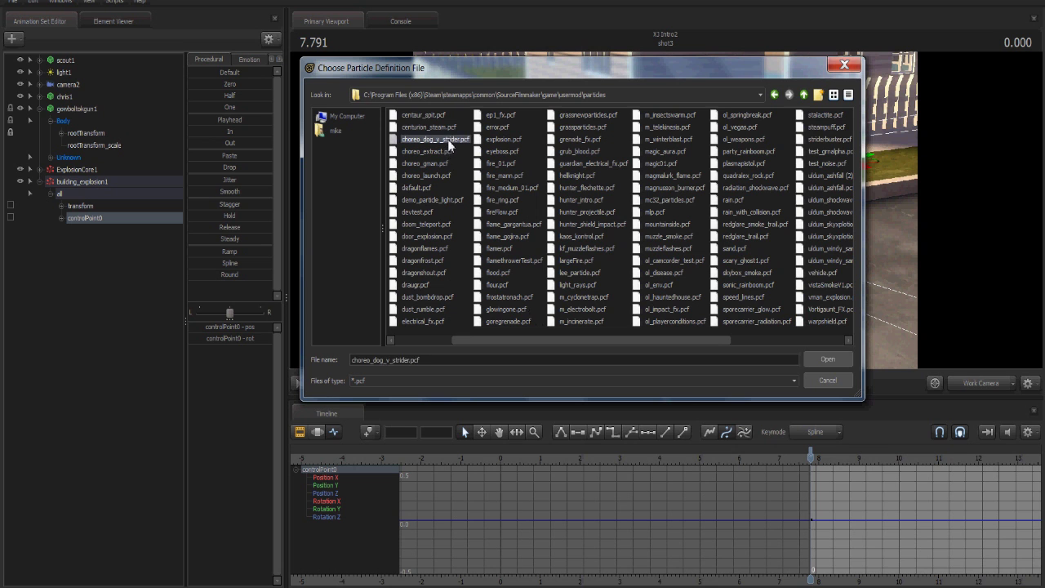
double_click(440, 139)
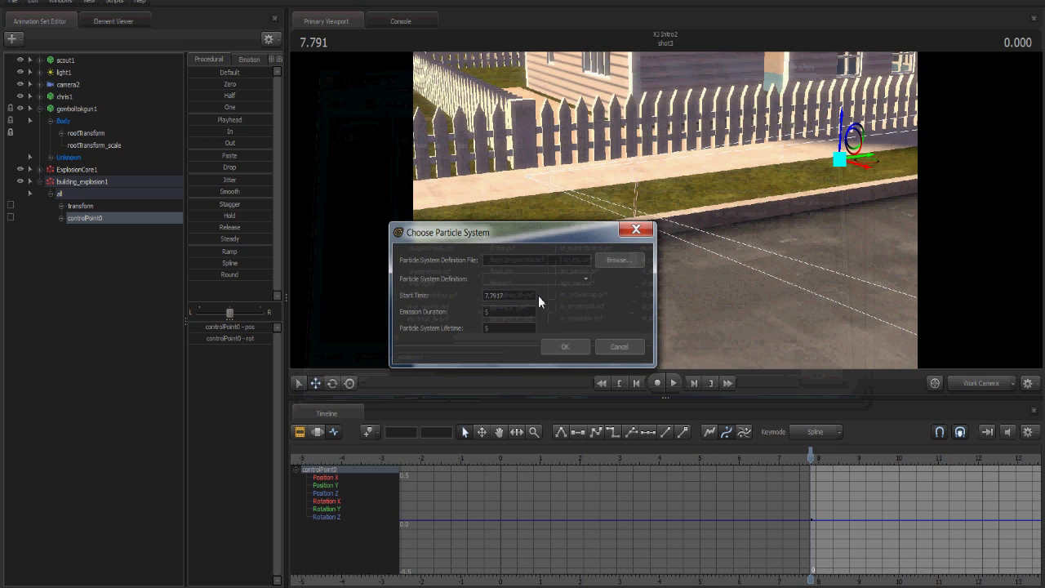
Step: Browse the available definitions and create the particle system with the strider_wall_smash definition
click(579, 276)
scroll(552, 308, down, 3)
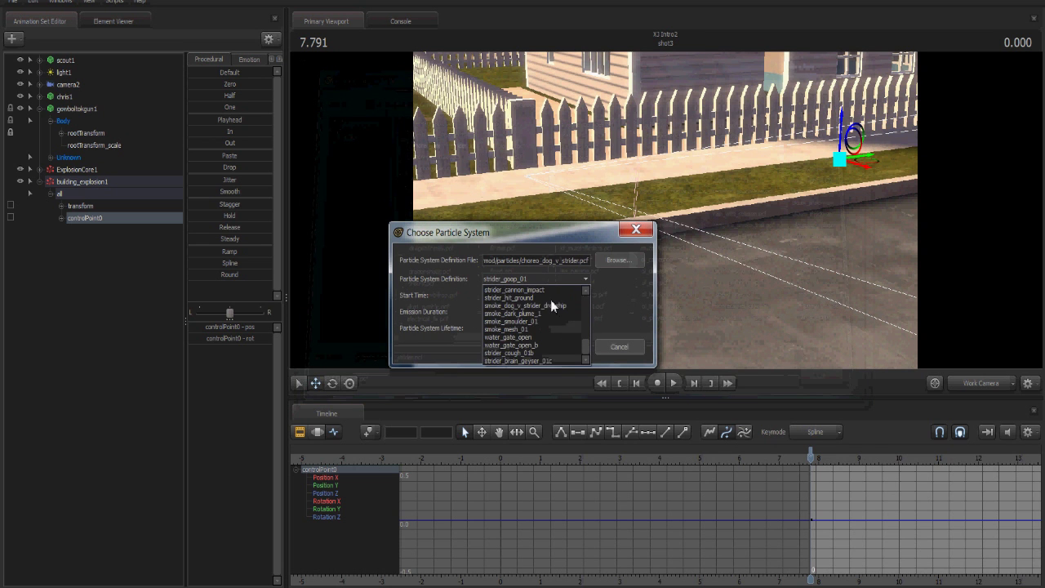
scroll(559, 329, up, 3)
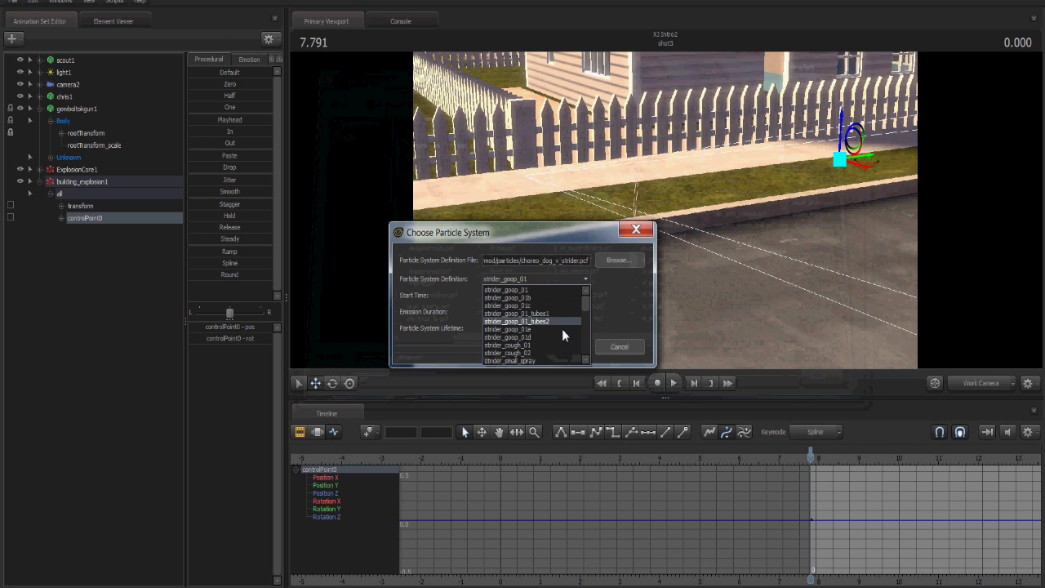
click(564, 327)
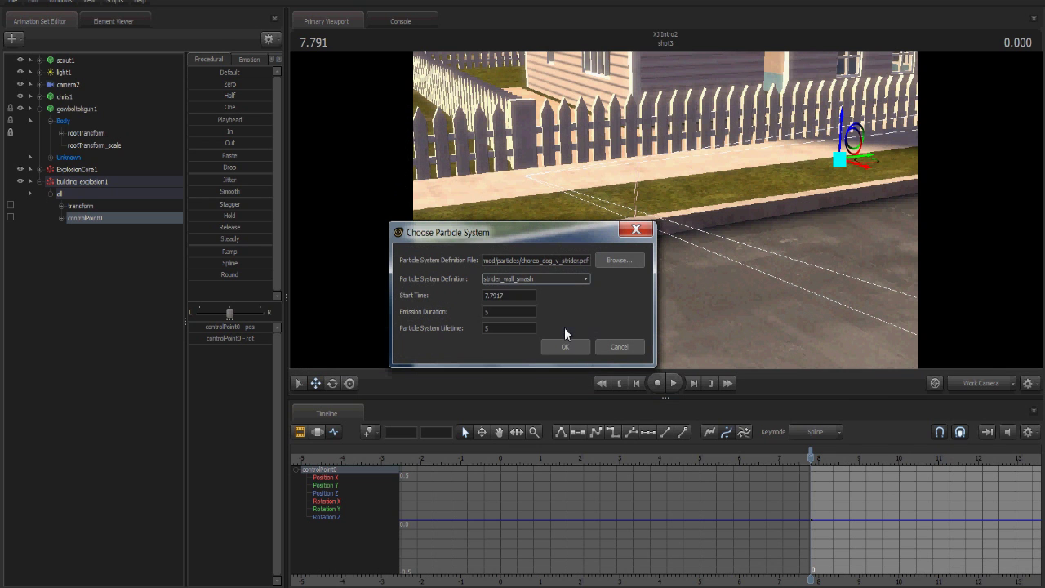
click(561, 344)
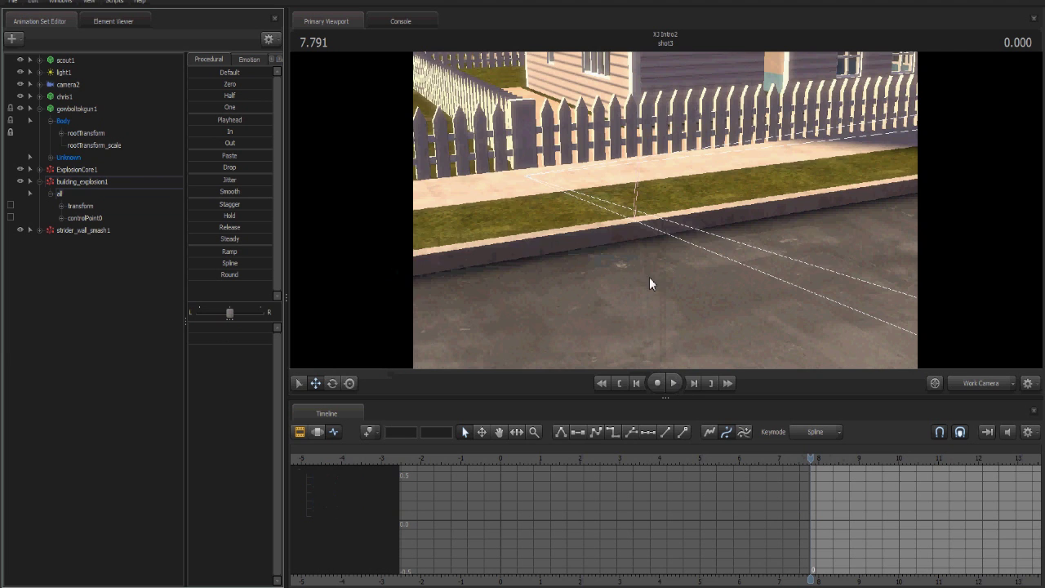
Step: Scrub through the shot to preview the particle effects and zoom the timeline out to show the whole shot
drag(651, 283, 621, 286)
drag(742, 454, 894, 453)
scroll(829, 463, down, 2)
scroll(810, 454, down, 2)
scroll(833, 466, down, 2)
scroll(833, 470, down, 4)
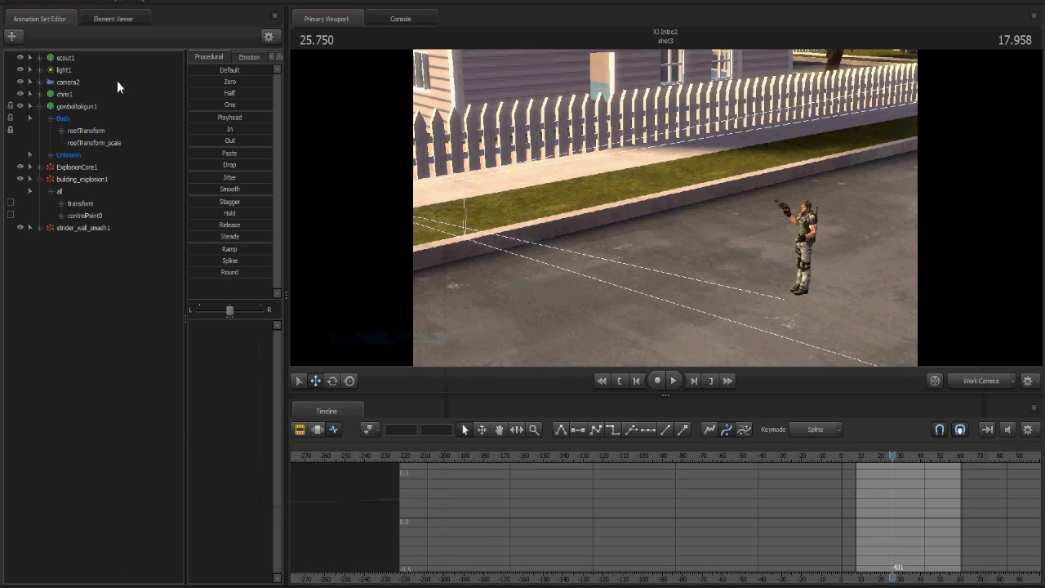
Step: Start a movie export, saving the modified session first, and expand the export's additional options
click(10, 3)
mouse_move(62, 119)
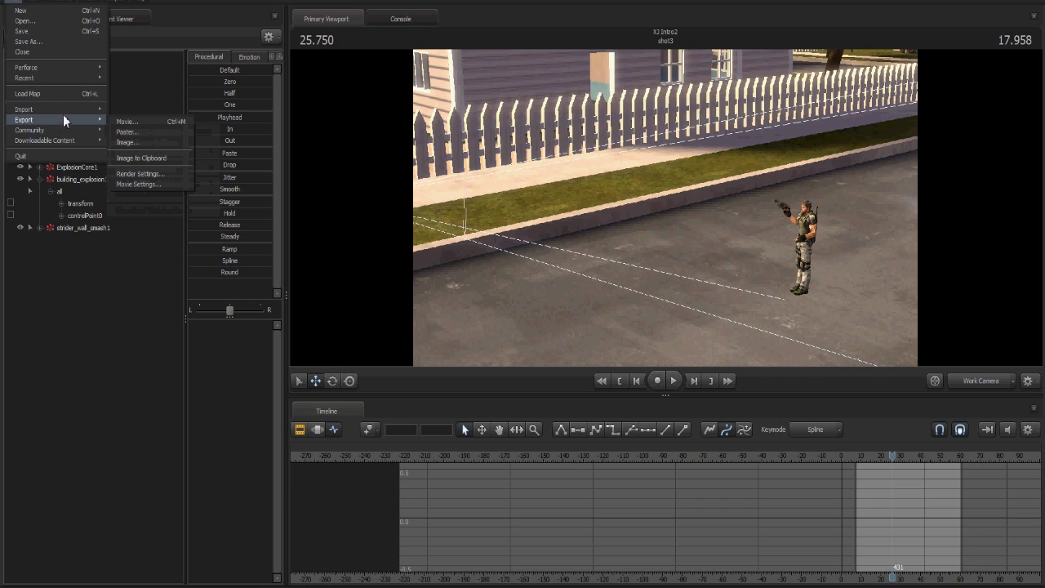
click(153, 121)
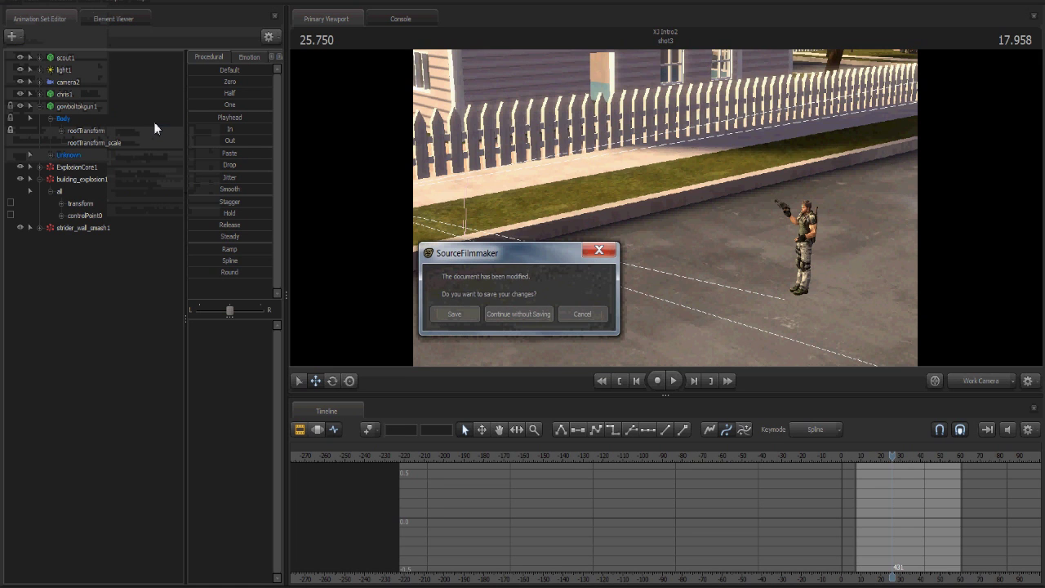
click(456, 315)
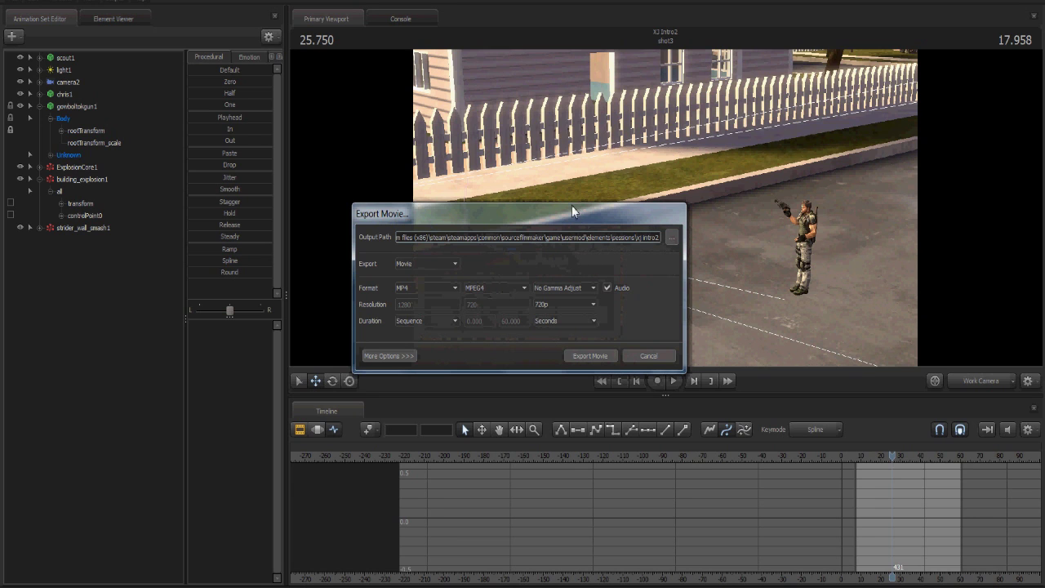
click(393, 357)
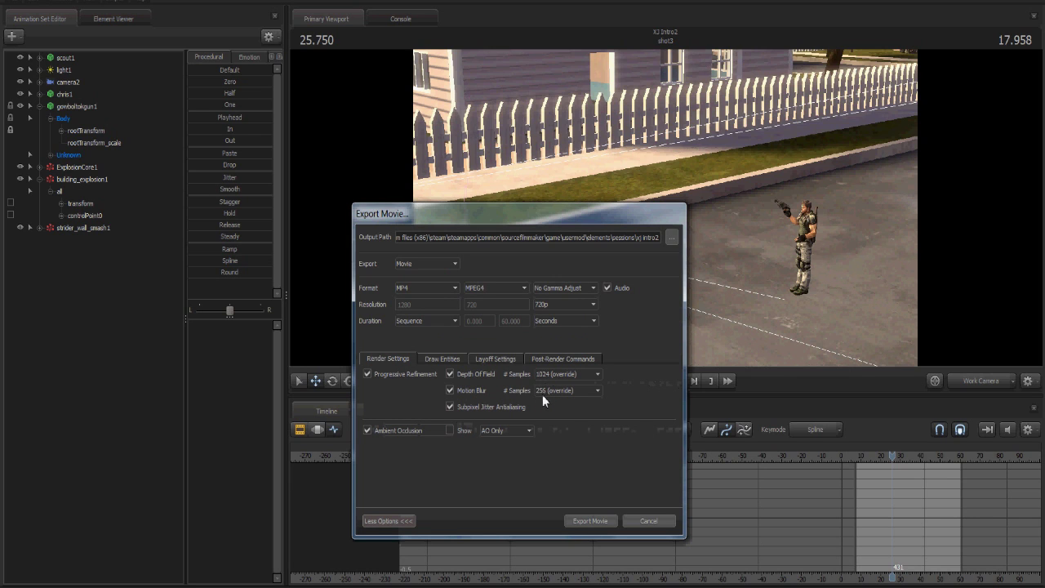
Step: Examine the available sample counts for depth of field and motion blur in the export's render settings
click(598, 375)
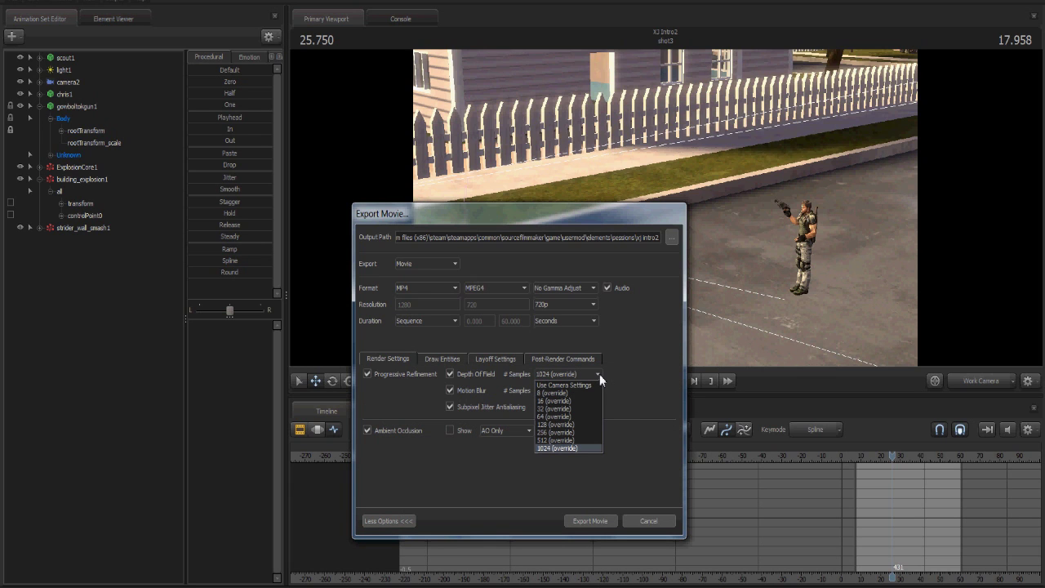
click(599, 374)
click(597, 390)
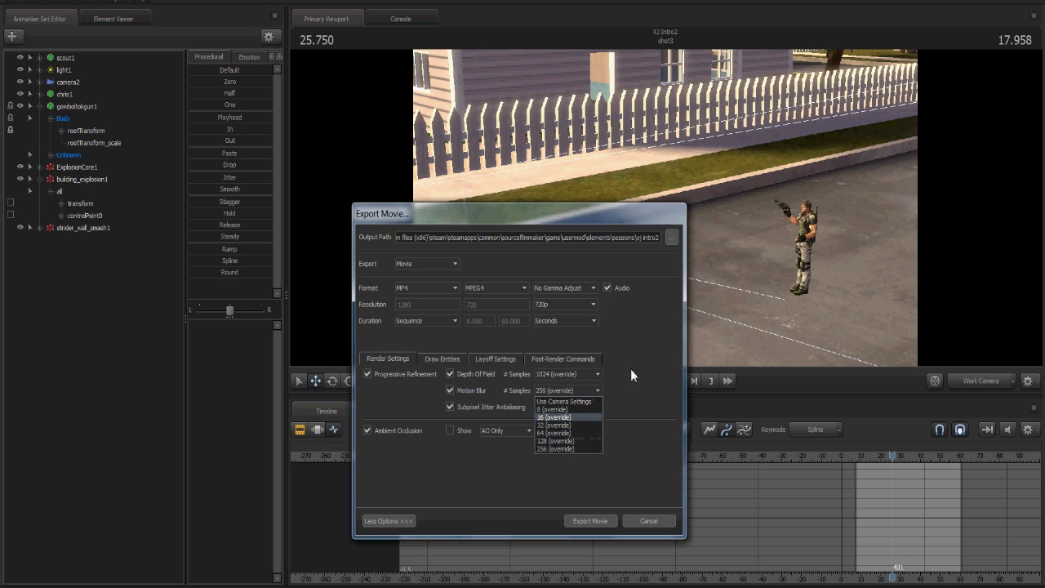
click(642, 383)
click(594, 391)
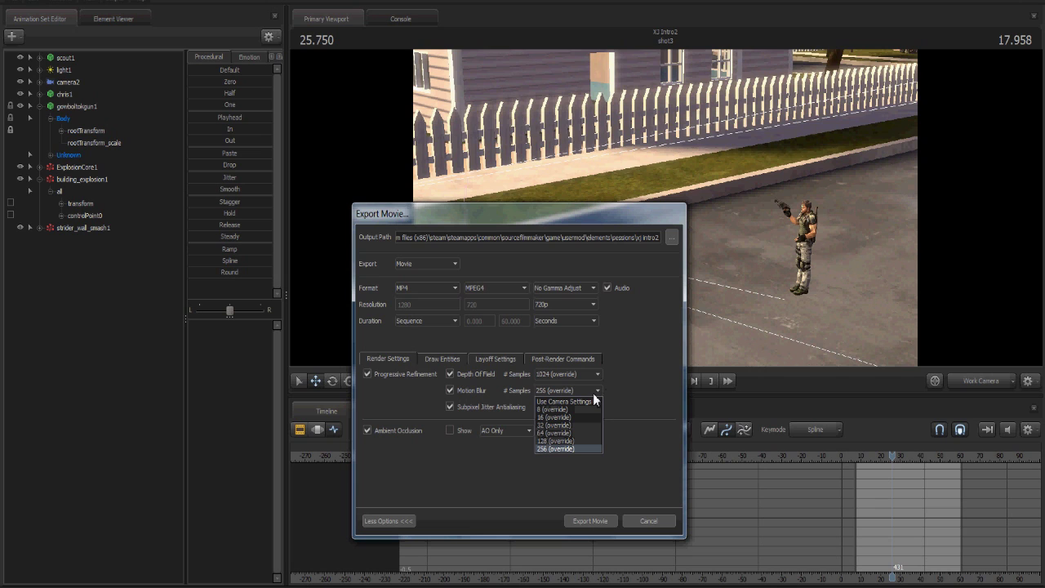
click(654, 389)
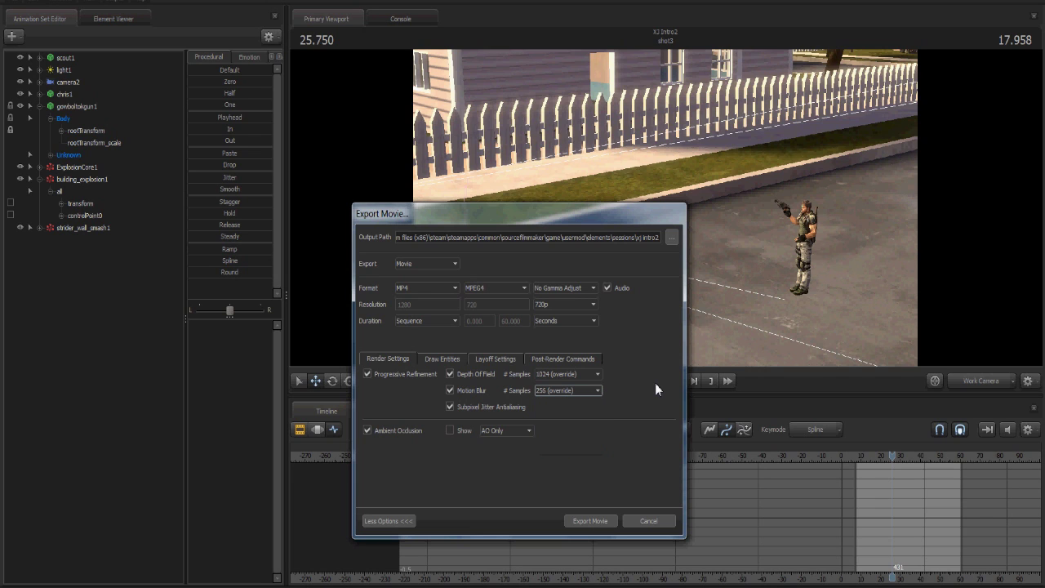
Step: Toggle ambient occlusion off and back on in the export's render settings
click(369, 430)
click(368, 431)
click(374, 430)
click(371, 430)
Step: Check the gamma adjustment and file format choices, keeping No Gamma Adjust and MP4
click(594, 288)
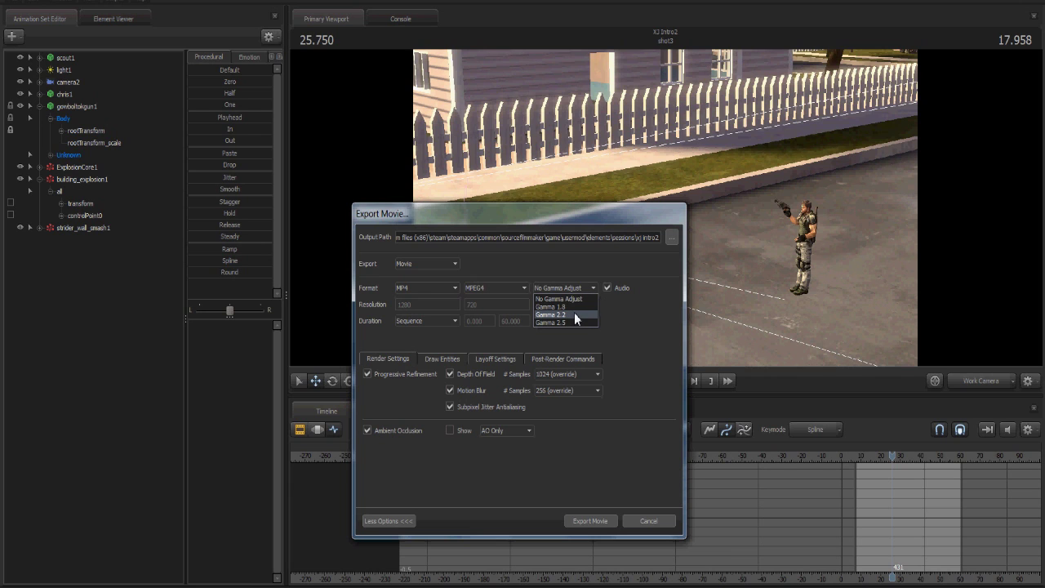
click(590, 301)
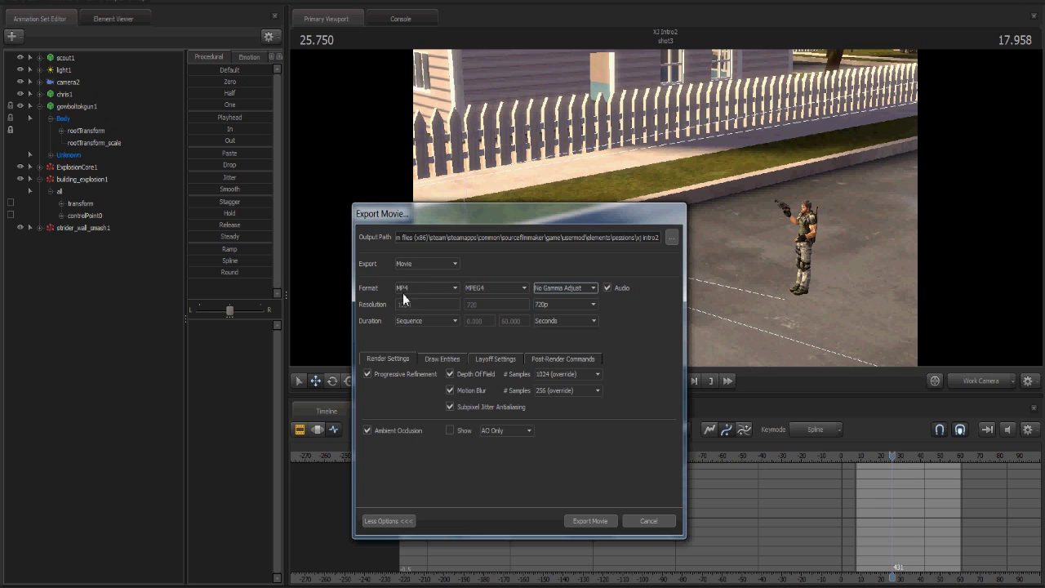
click(456, 288)
click(458, 284)
Step: Review the export's draw entities, layoff and post-render command options, and return to the render settings
click(436, 359)
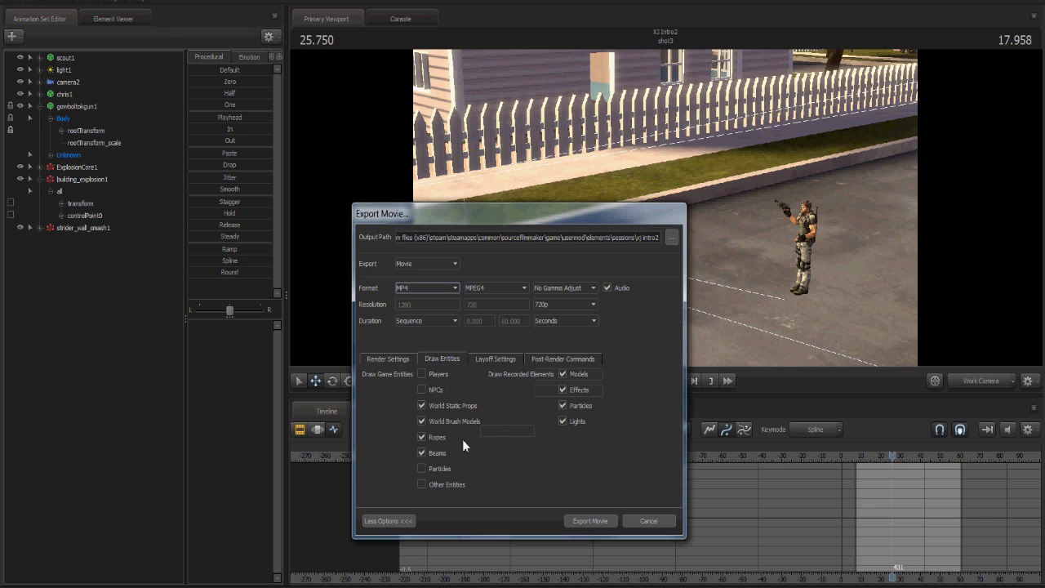
click(498, 360)
click(571, 362)
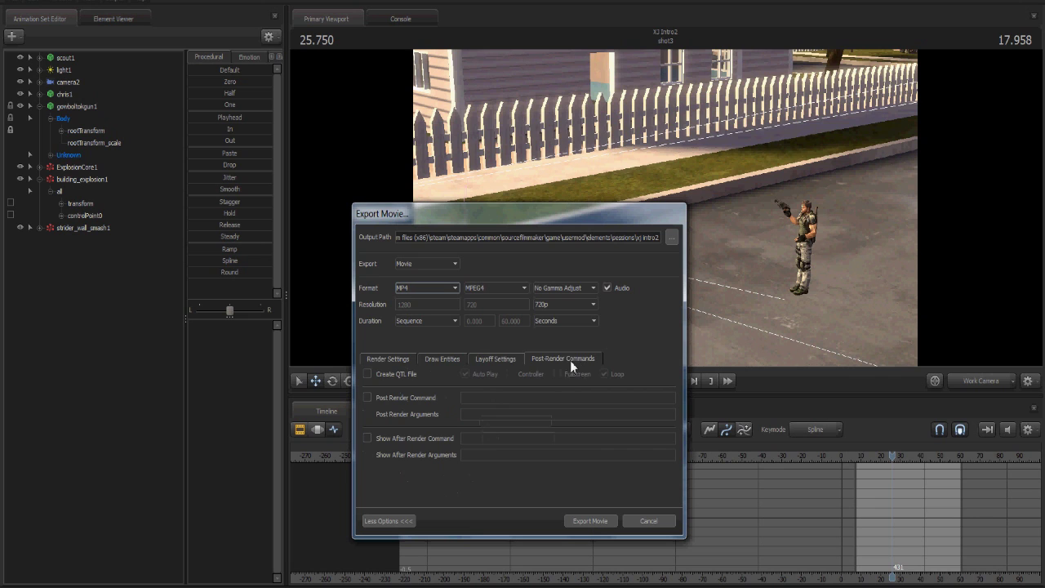
click(490, 359)
click(454, 359)
click(399, 359)
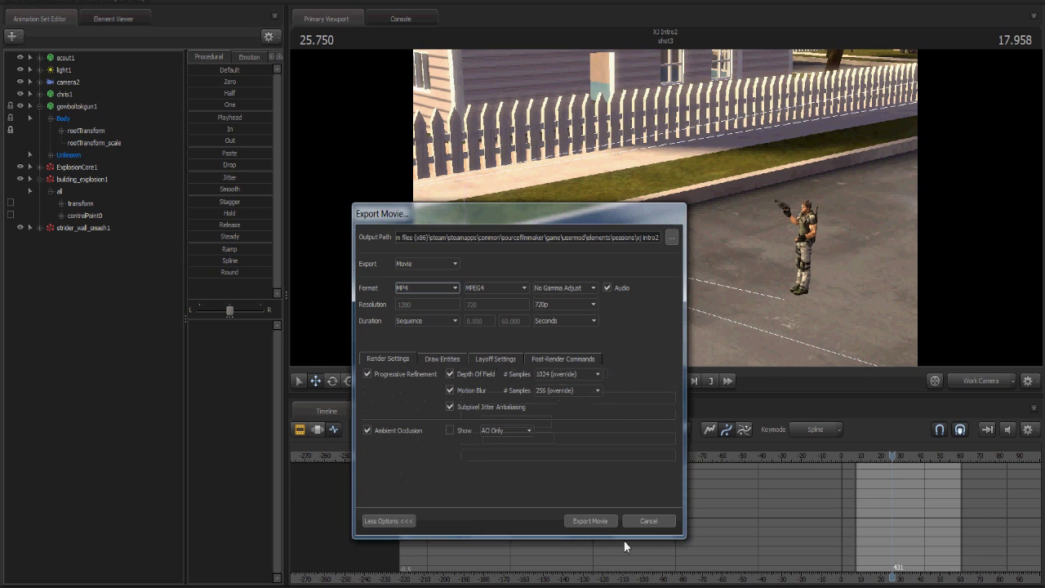